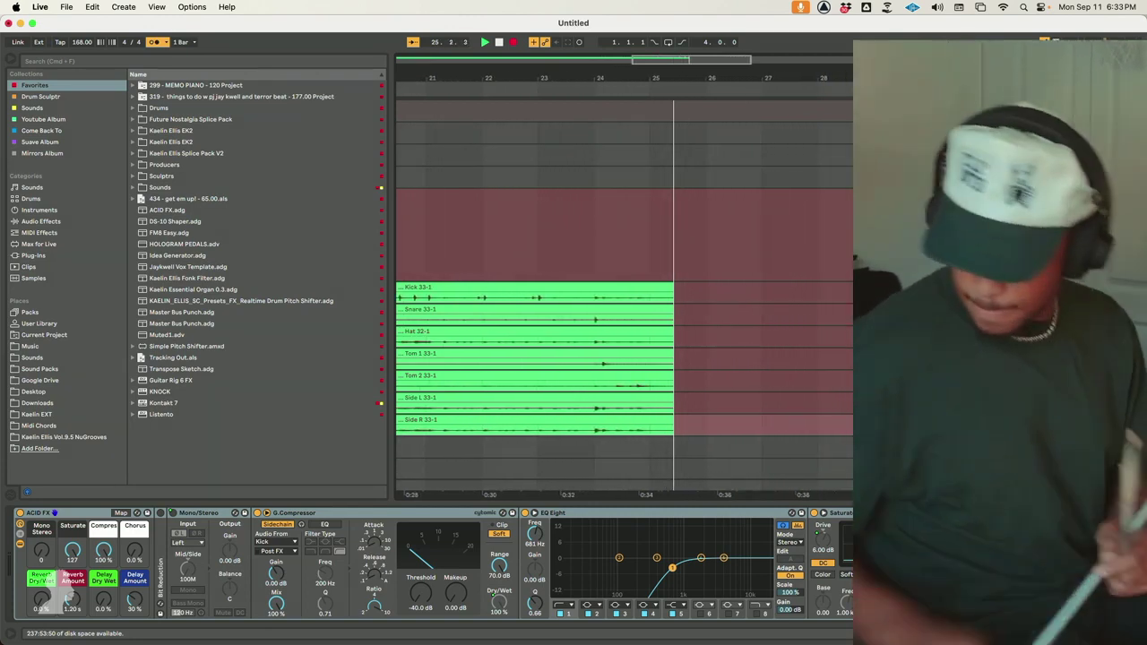
Stop the drum recording and play the take back from bar 9
key(space)
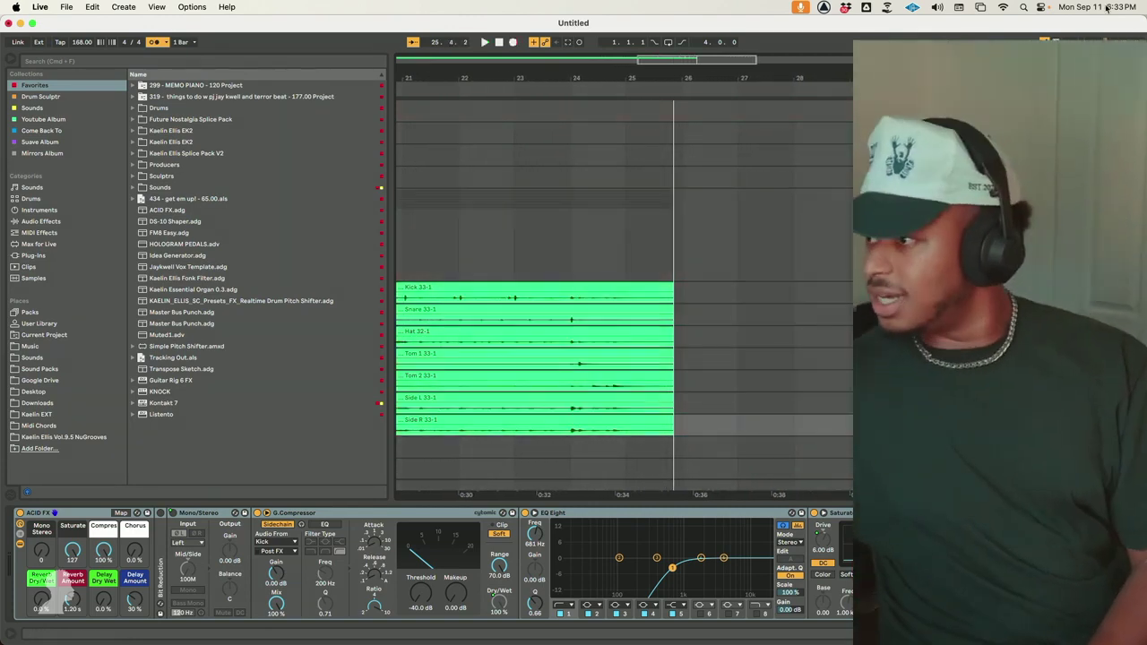
double_click(686, 57)
click(473, 268)
key(space)
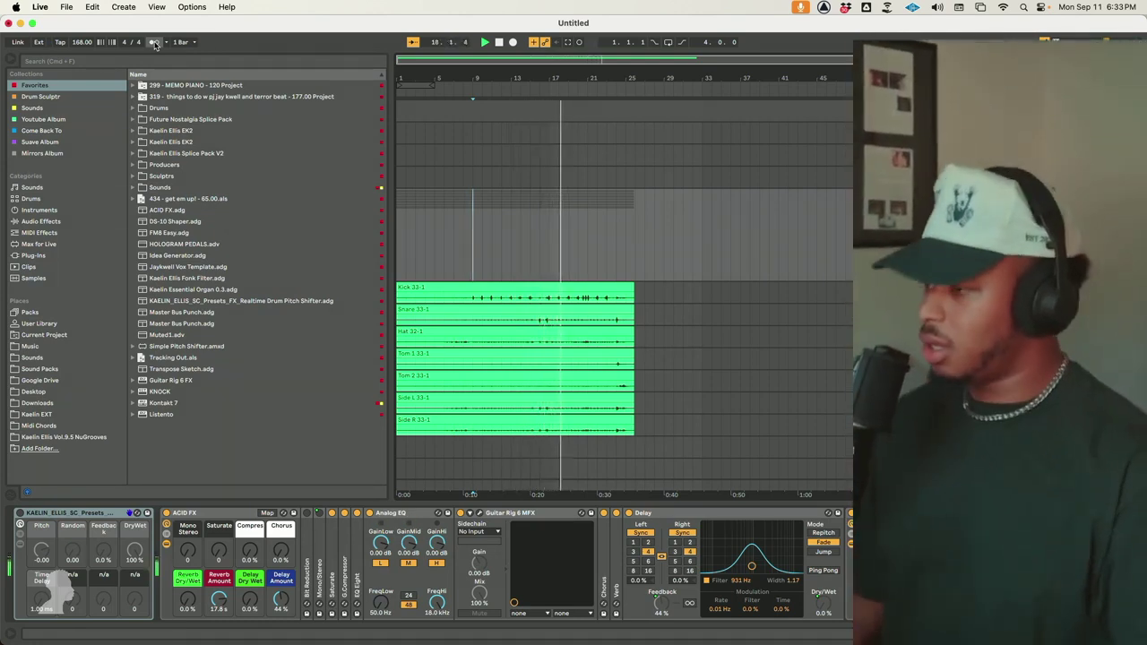
Select bars 17 to 21 across the drum group, split the clips there and loop the selection
drag(538, 263, 550, 265)
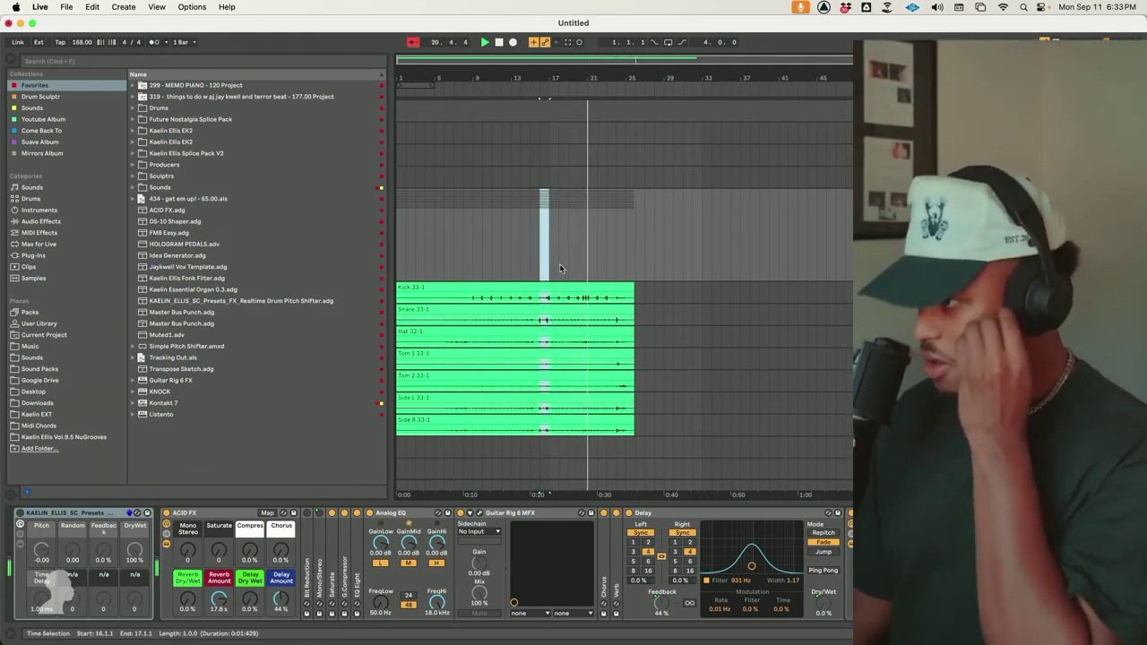
drag(587, 273, 553, 272)
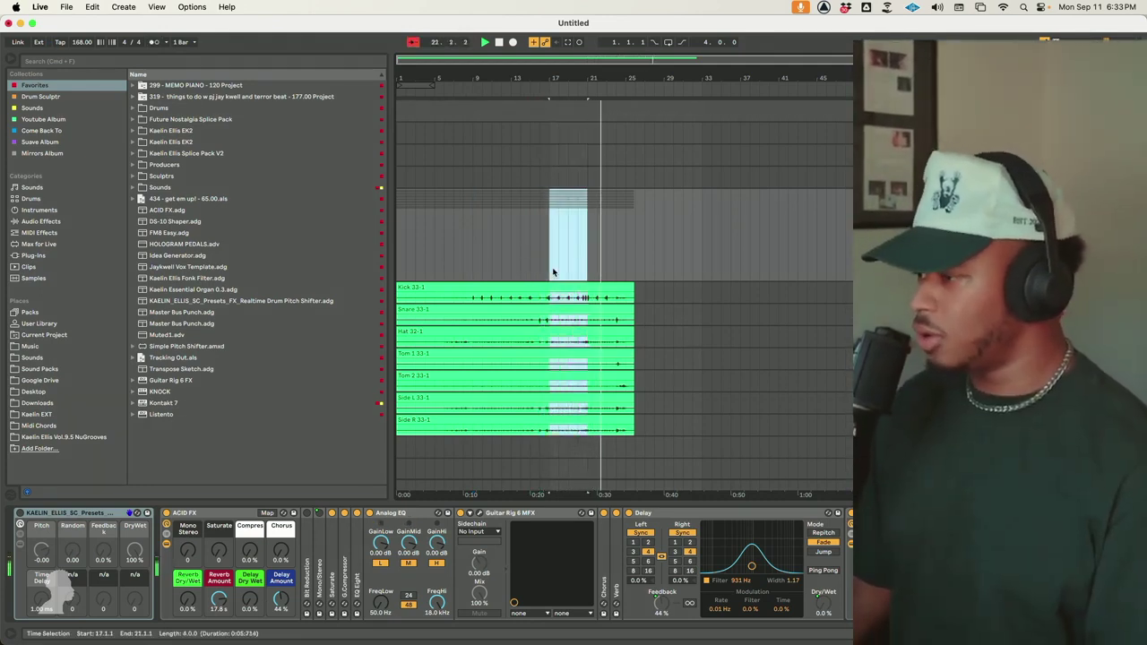
key(super+e)
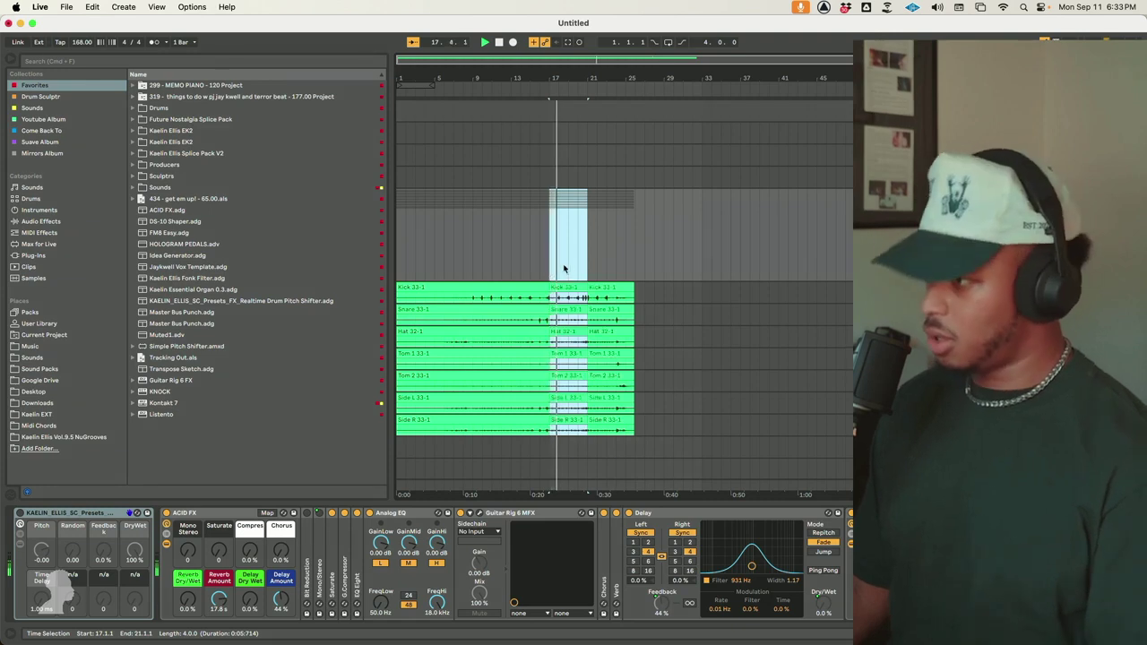
right_click(565, 268)
click(596, 396)
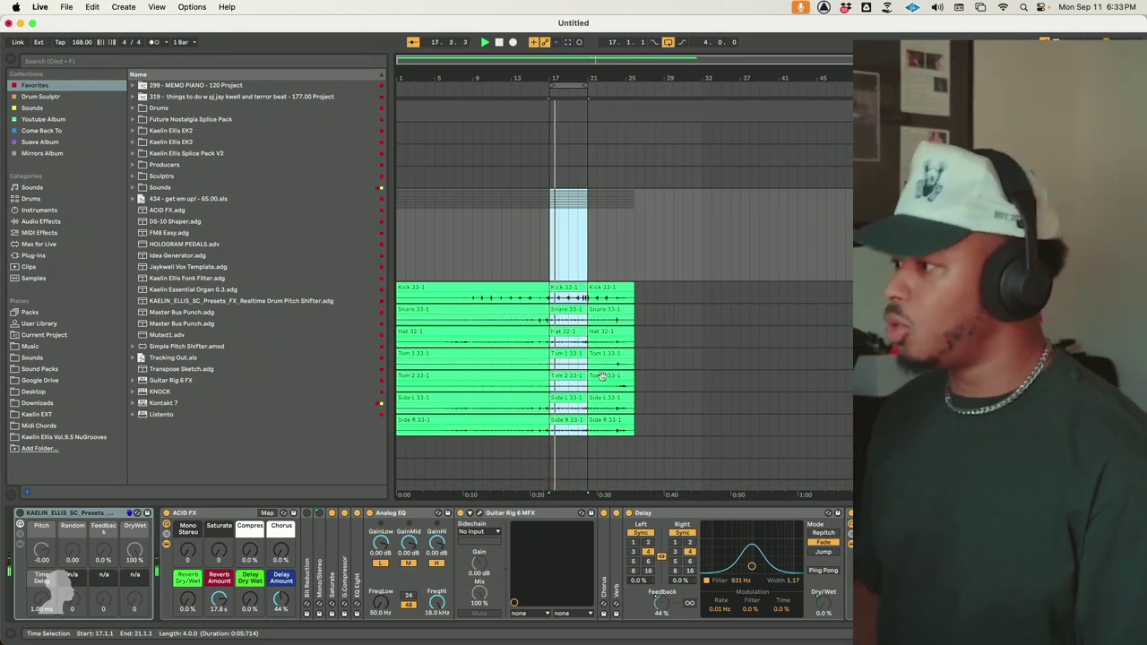
Open all seven drum clips together and warp the downbeat kick transient onto bar 17 with a warp marker
click(591, 423)
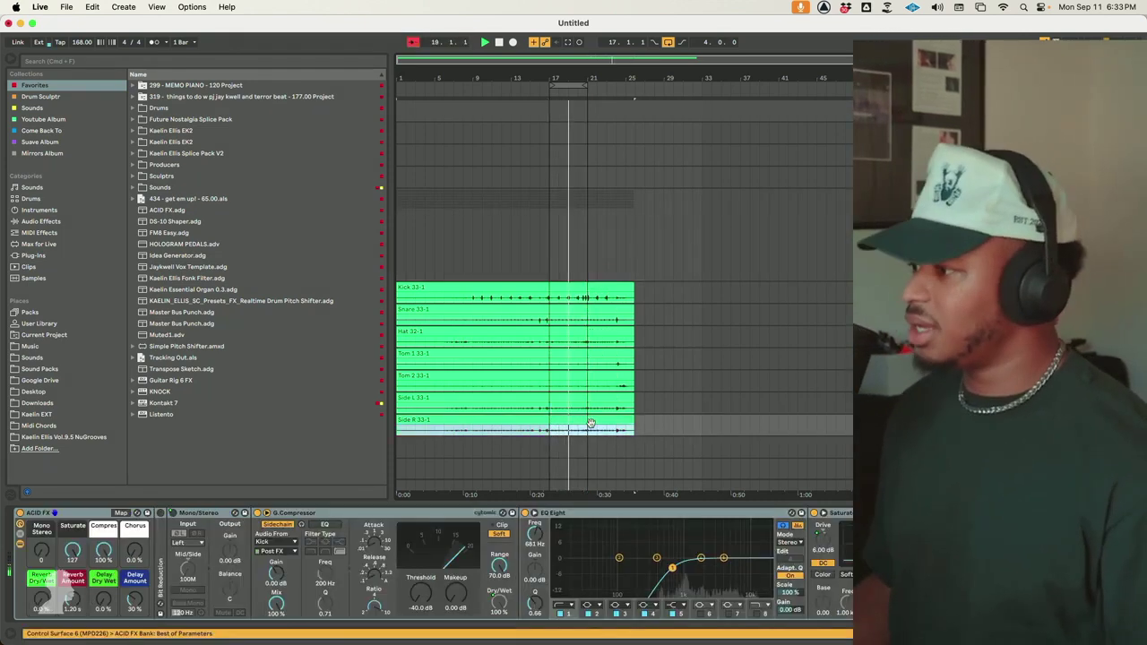
shift+click(539, 287)
key(shift+Tab)
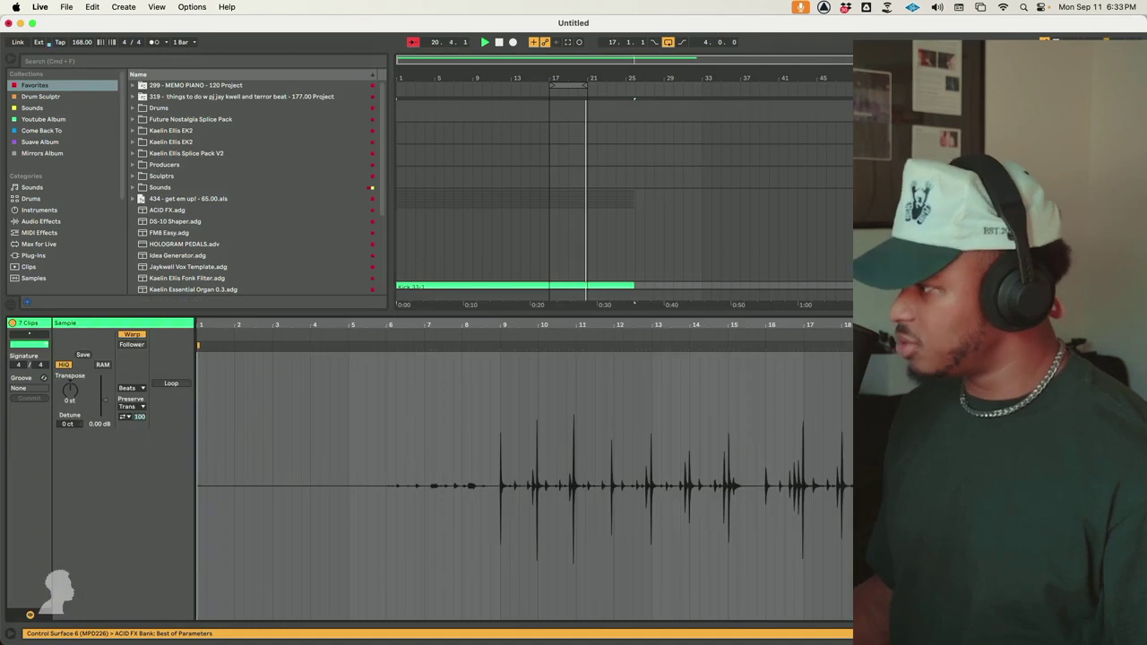
scroll(524, 486, up, 5)
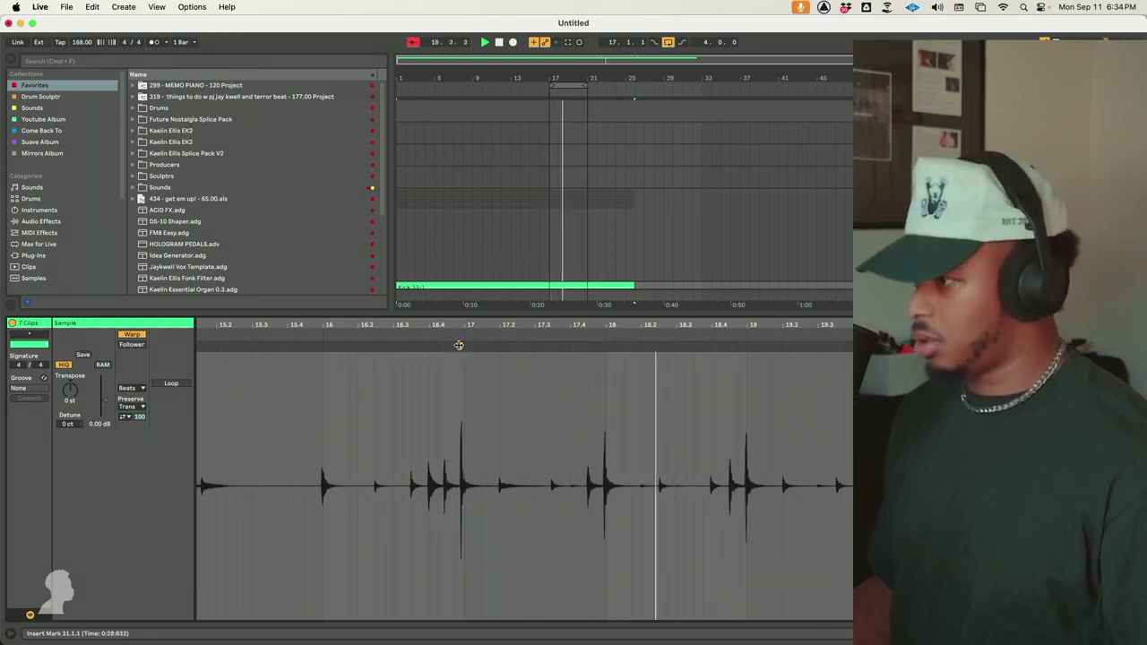
drag(459, 345, 463, 345)
Set the warp mode of the seven drum clips to Complex Pro and shrink the clip view
click(129, 389)
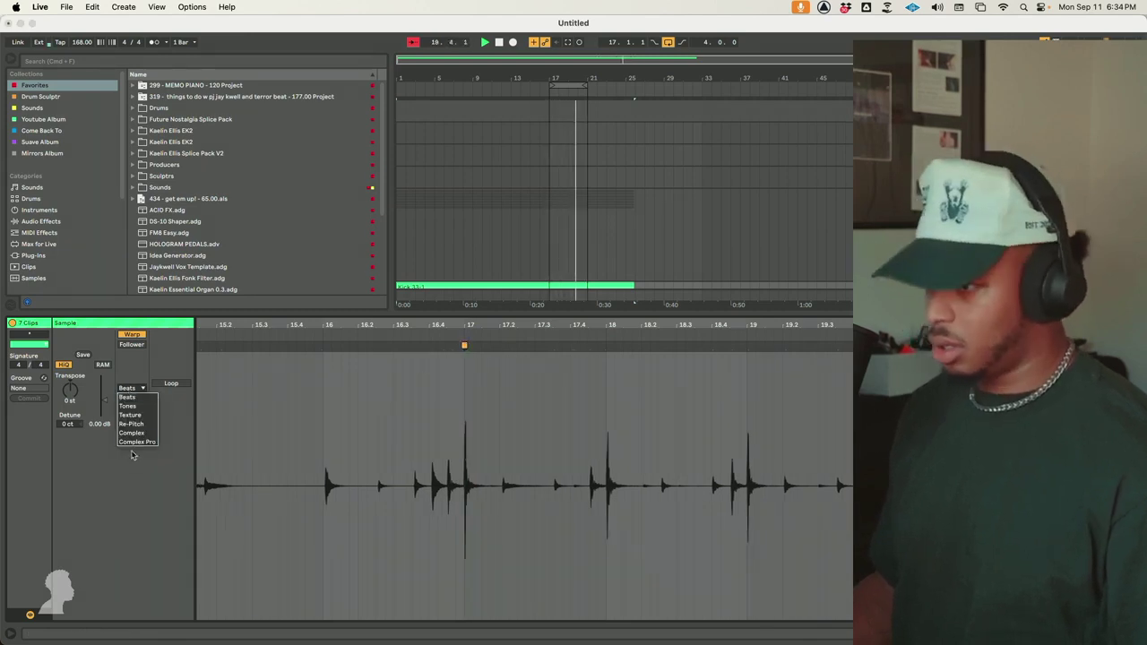
click(139, 442)
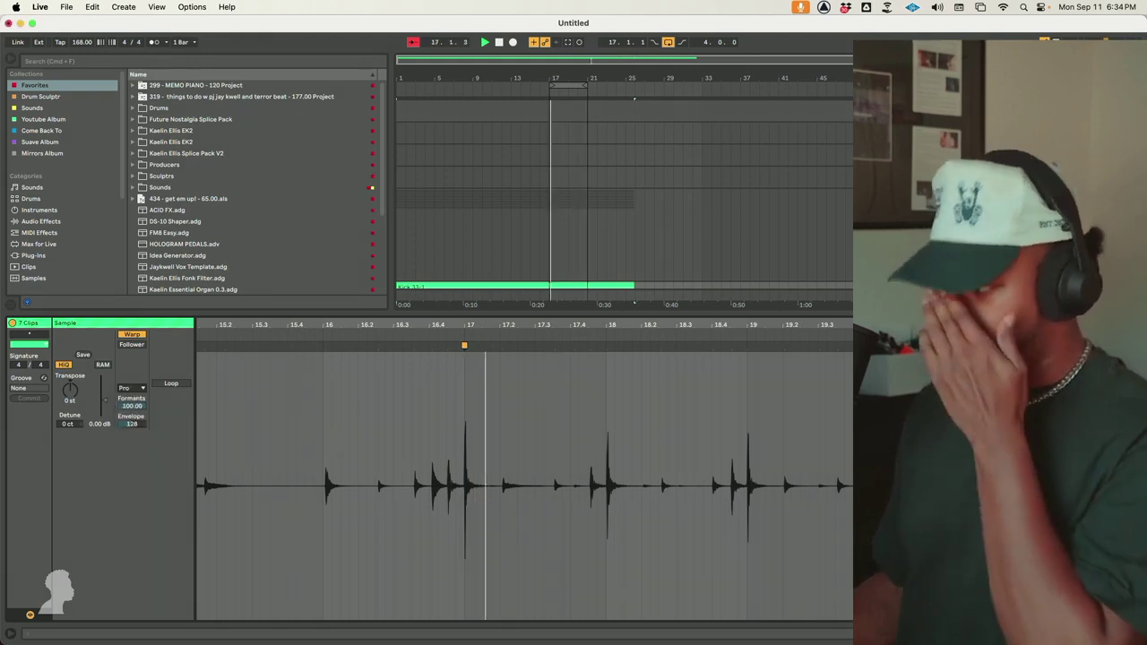
drag(727, 324, 745, 365)
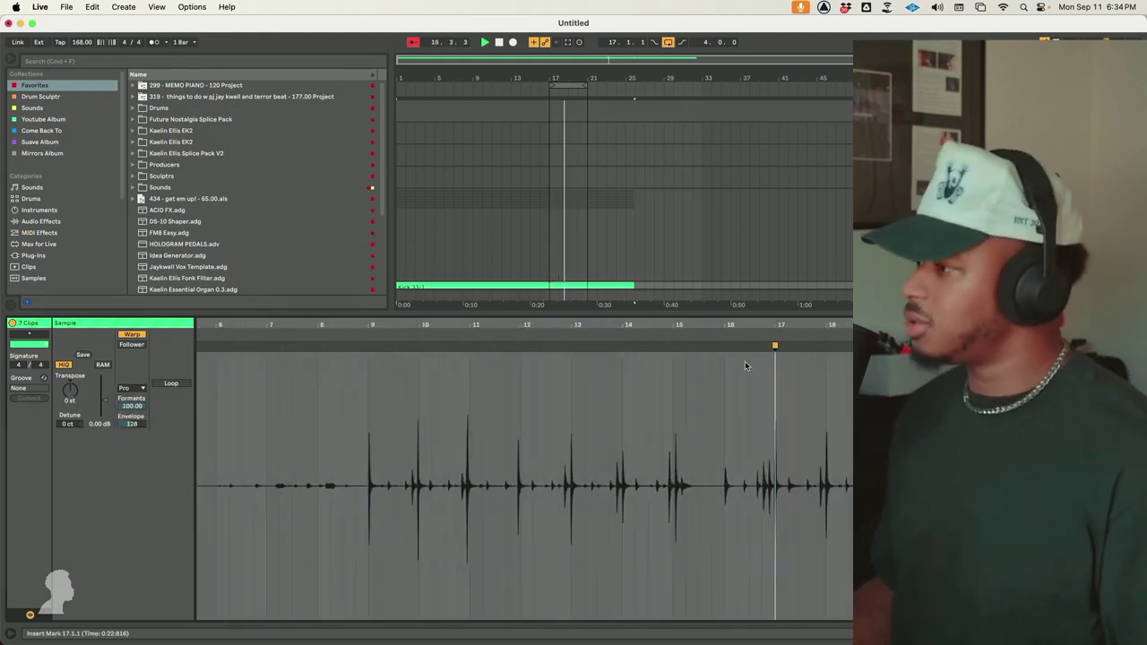
drag(731, 312, 732, 502)
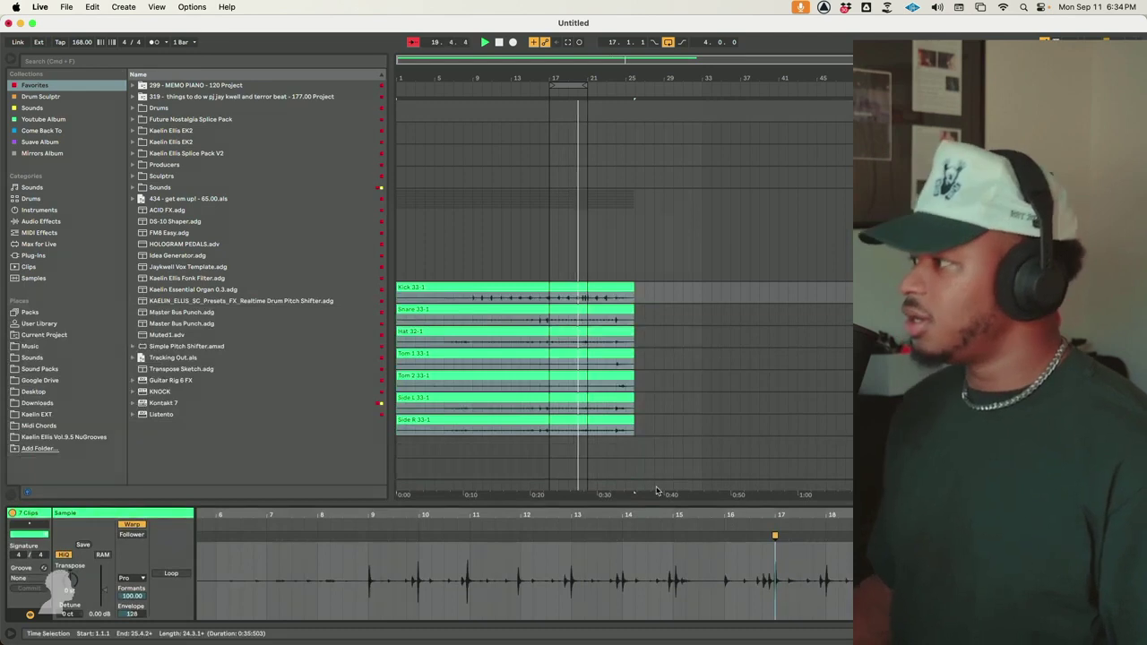
Select bars 17 to 21 across all seven drum clips, from Kick to Side R
drag(552, 296, 587, 360)
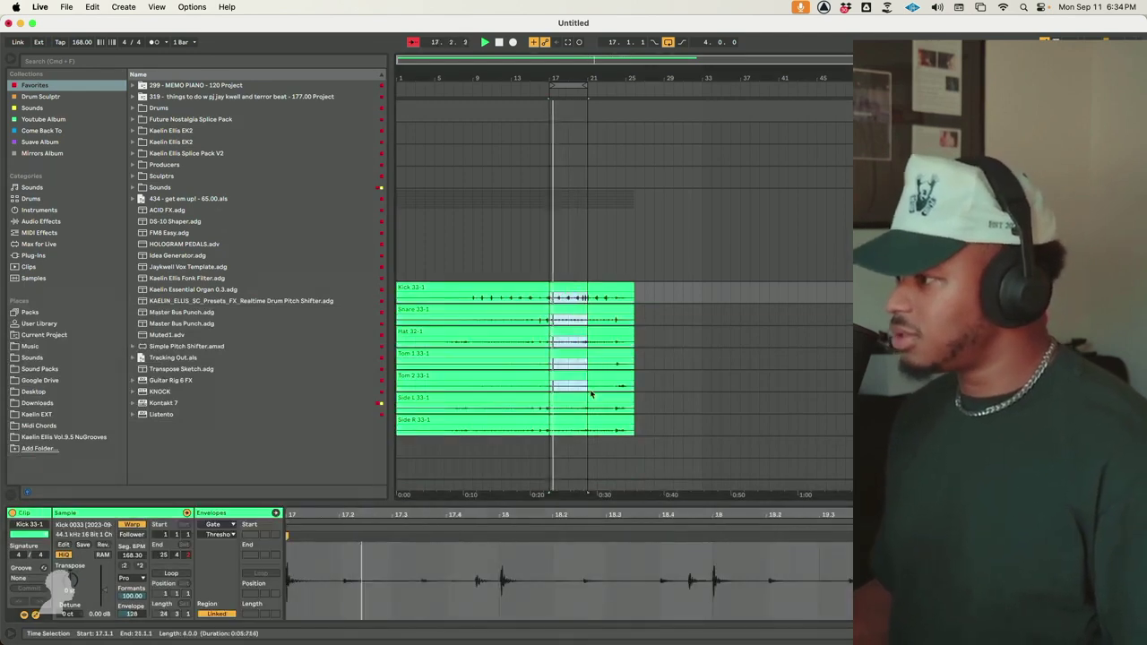
drag(591, 429, 590, 428)
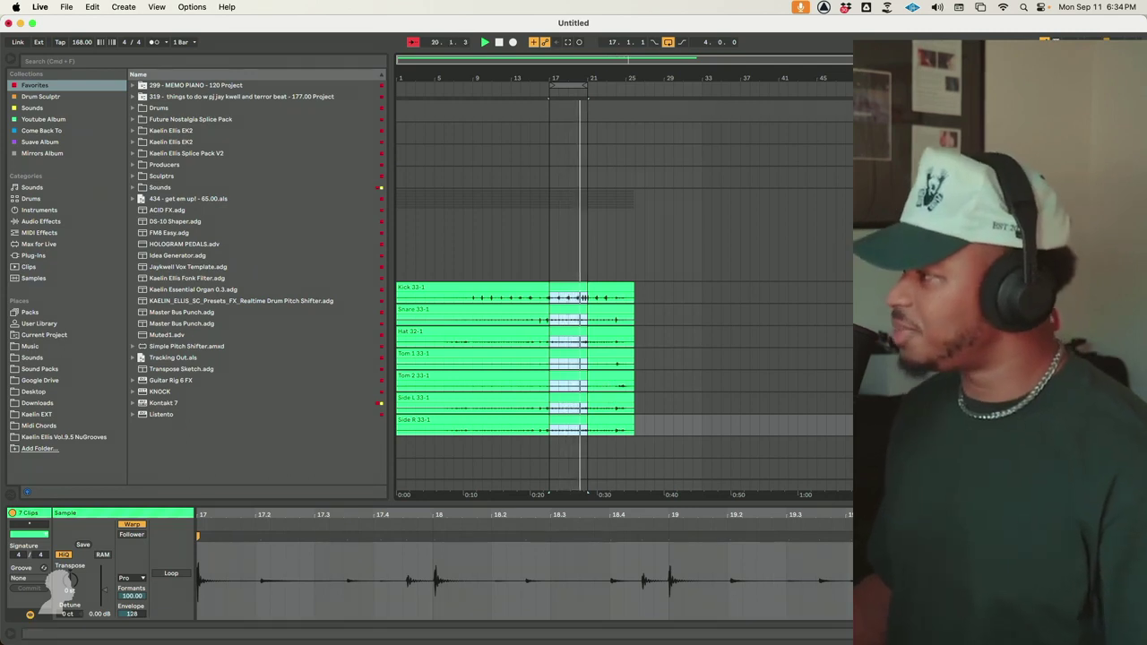
click(896, 292)
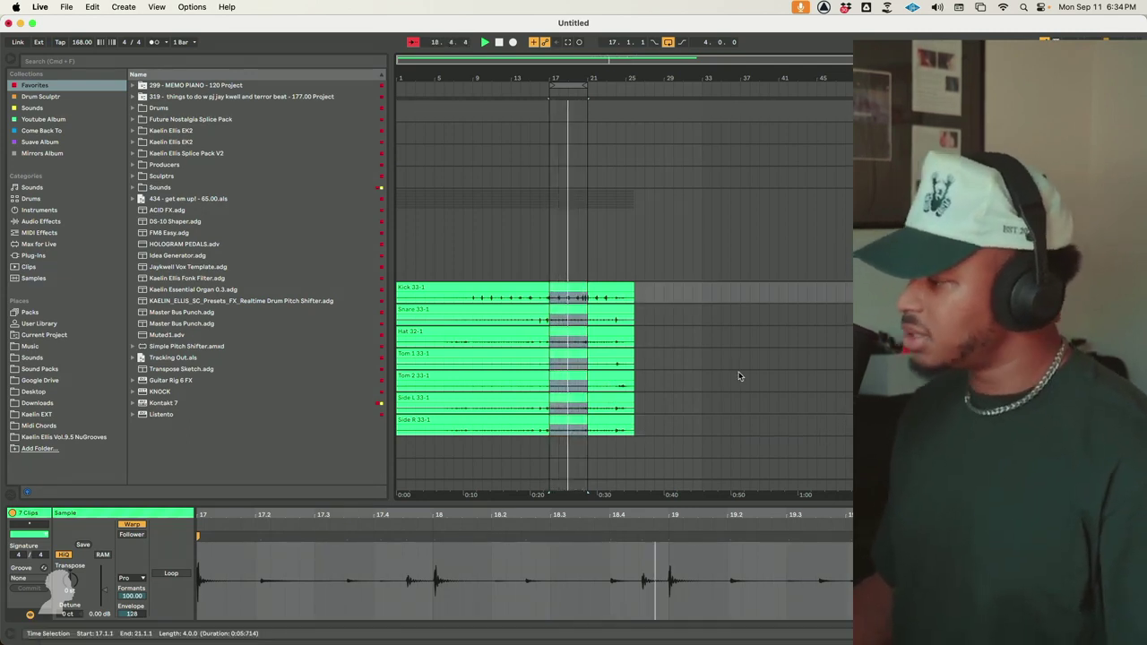
Select the Electric Key track below the drums and enlarge its lane
scroll(625, 296, down, 10)
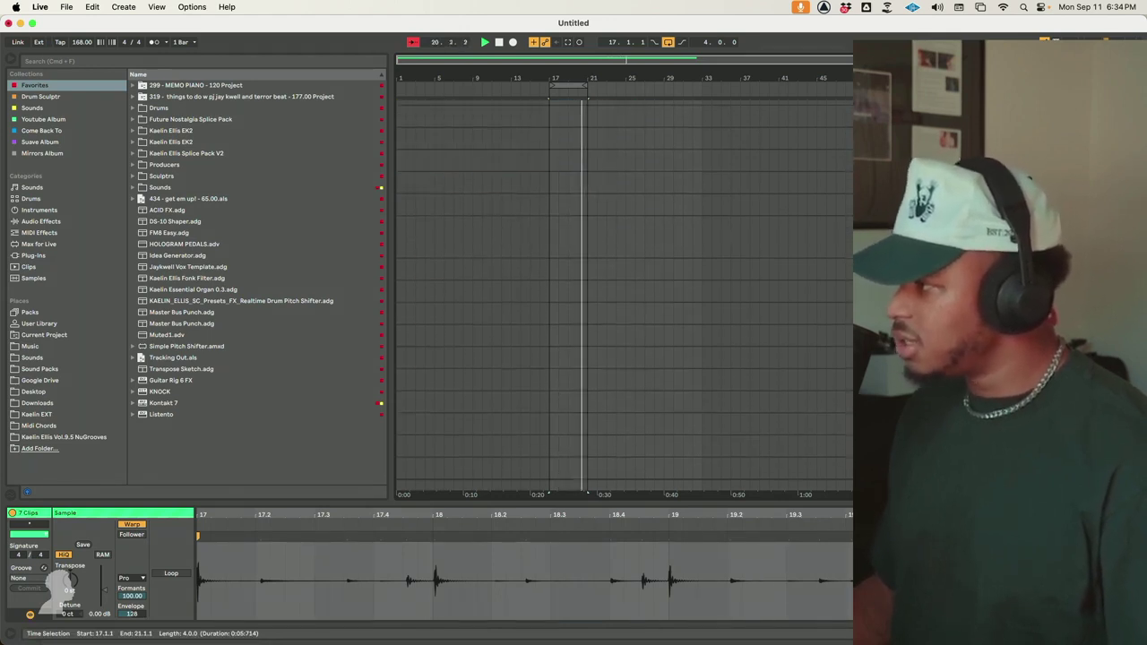
click(896, 358)
click(896, 335)
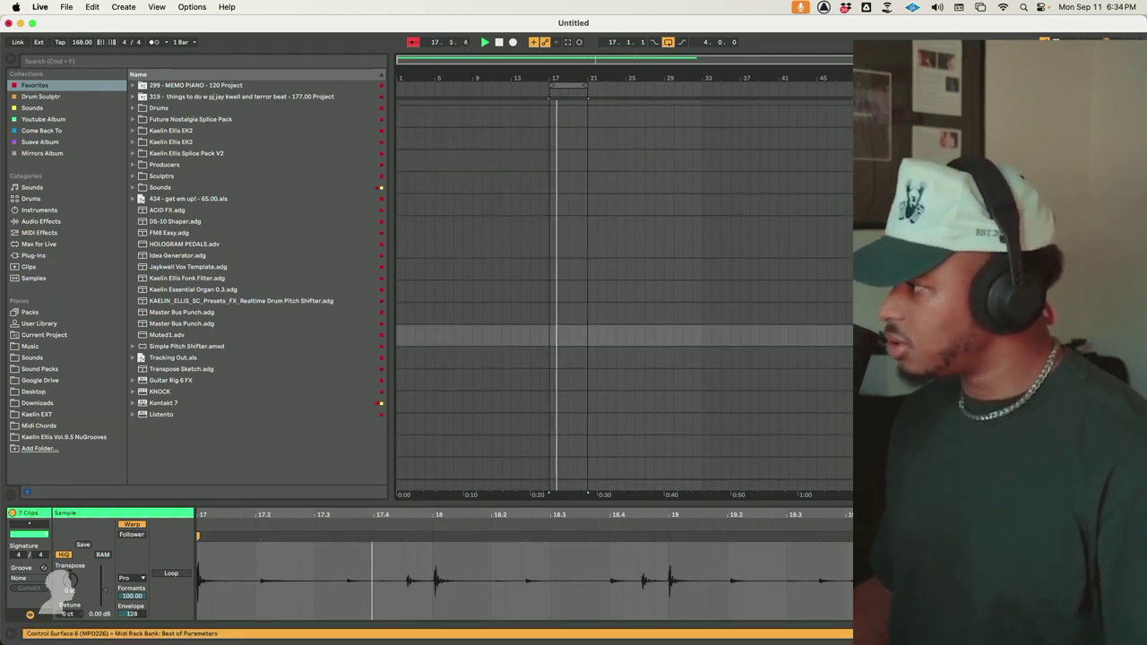
key(alt+plus)
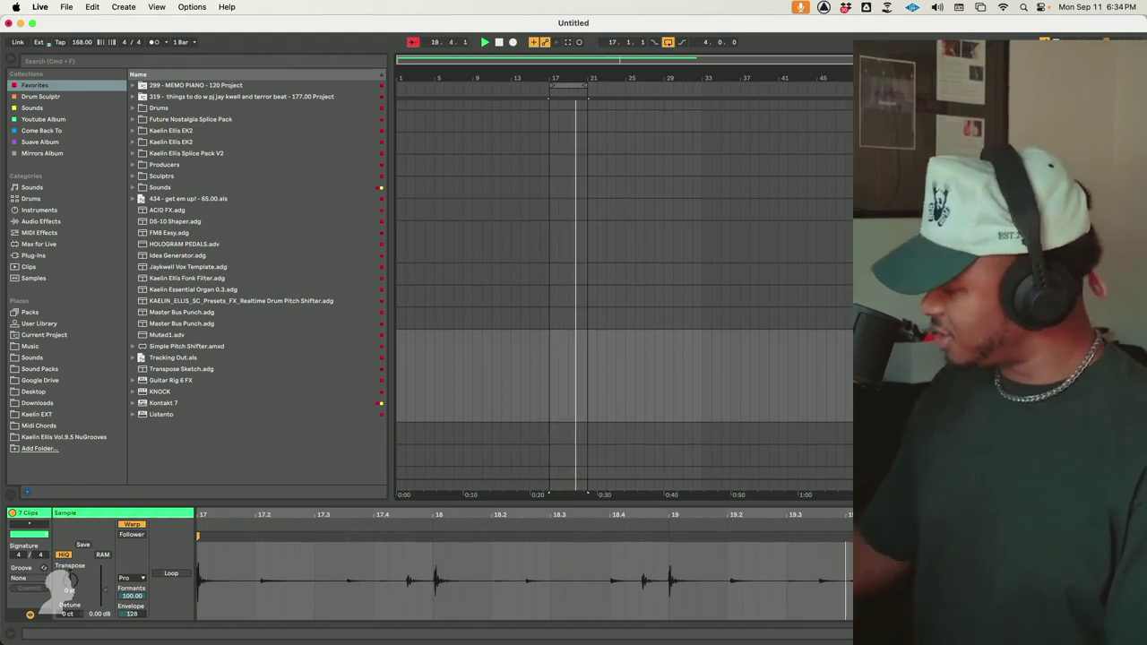
key(F9)
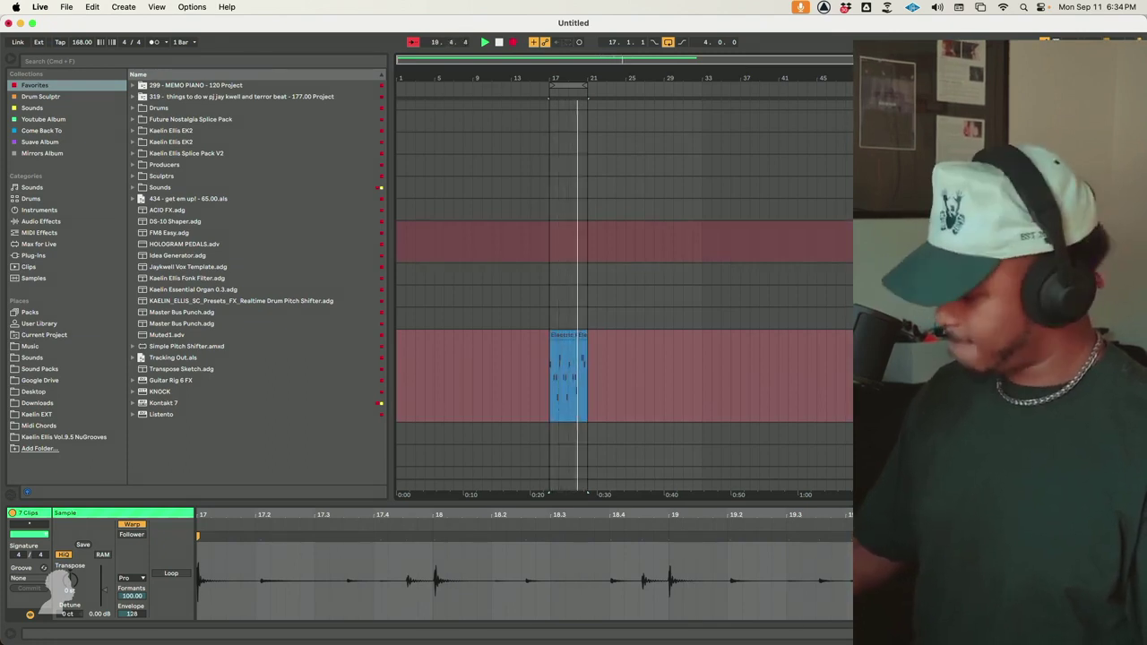
key(space)
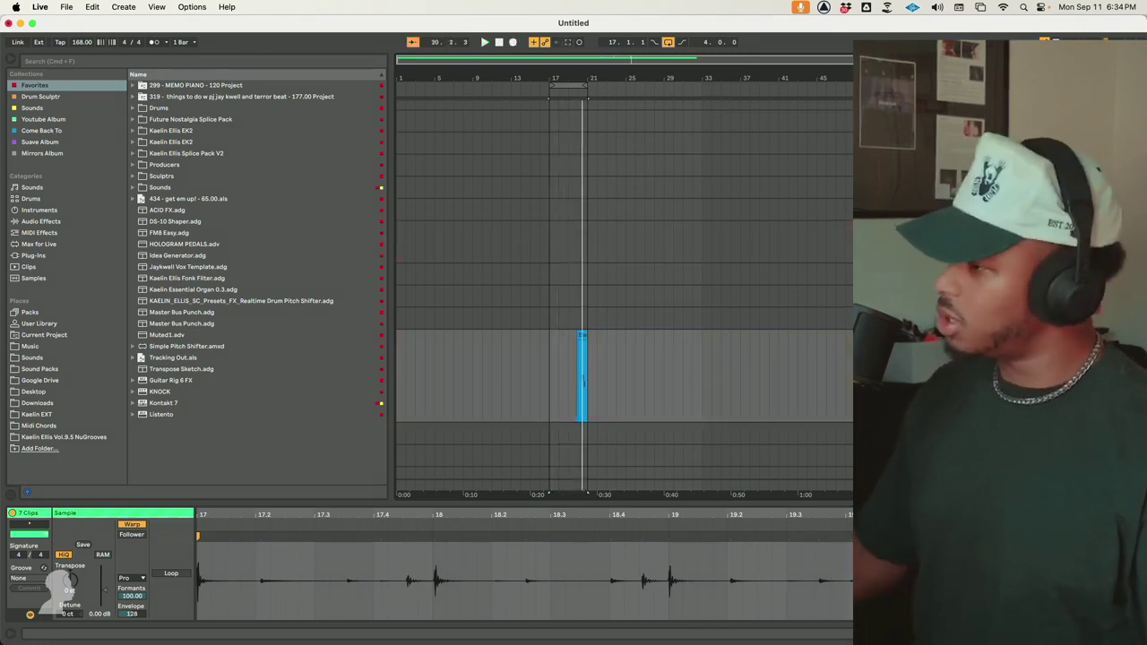
key(F9)
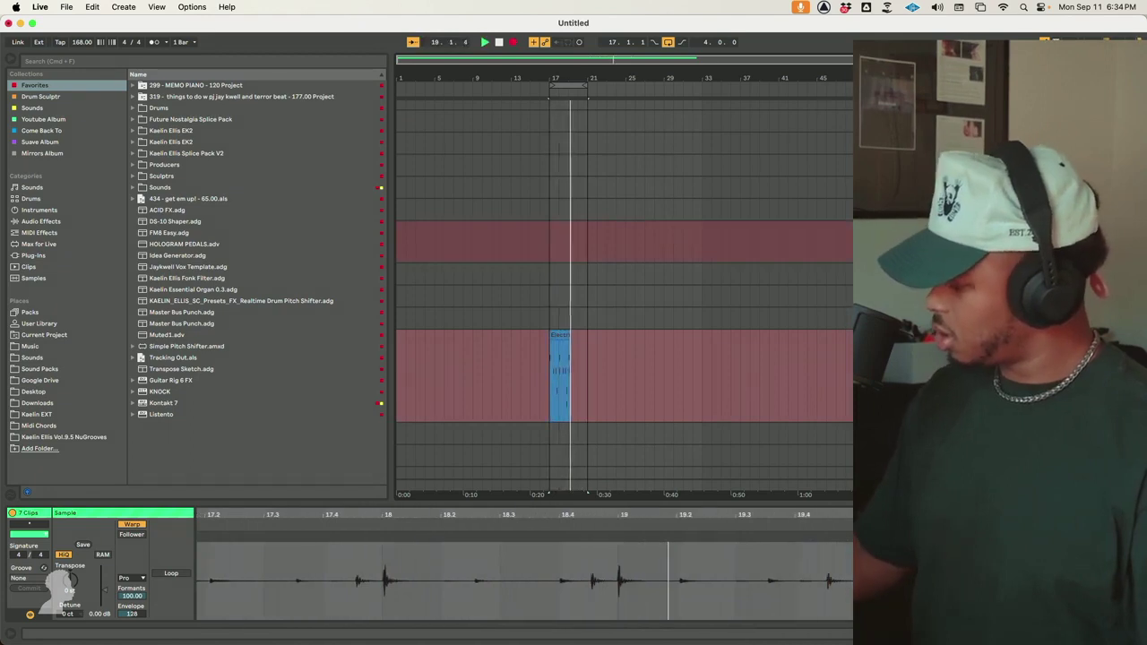
key(space)
key(super+z)
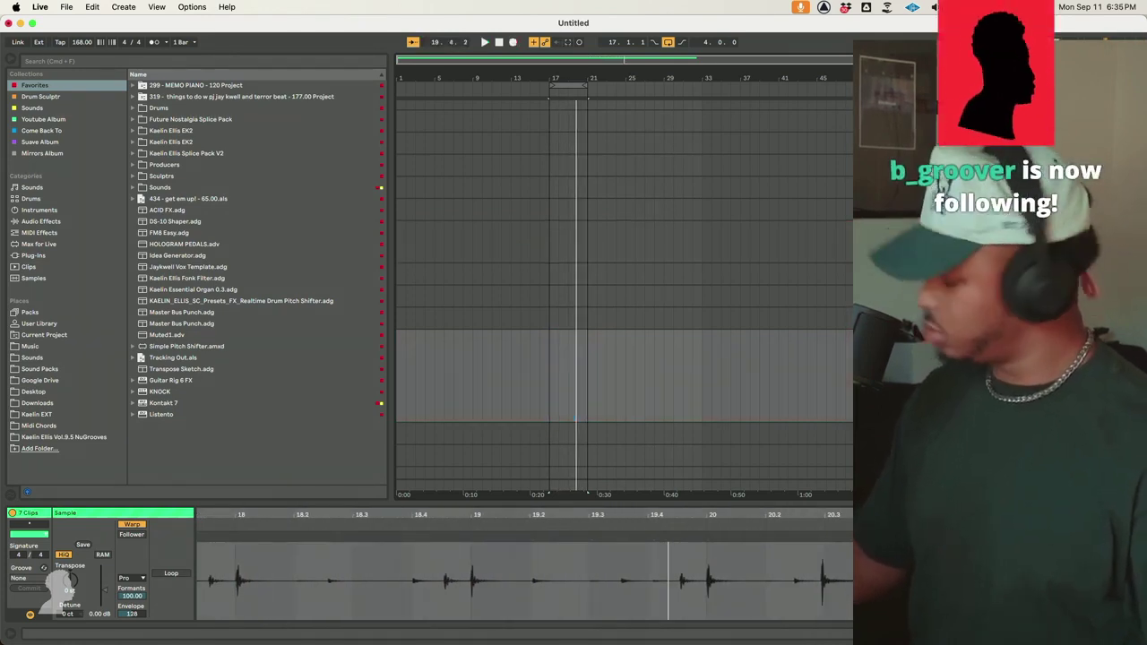
Record an electric key melody over the looped bars and lower its C3 note near 2.4 to B2
key(F9)
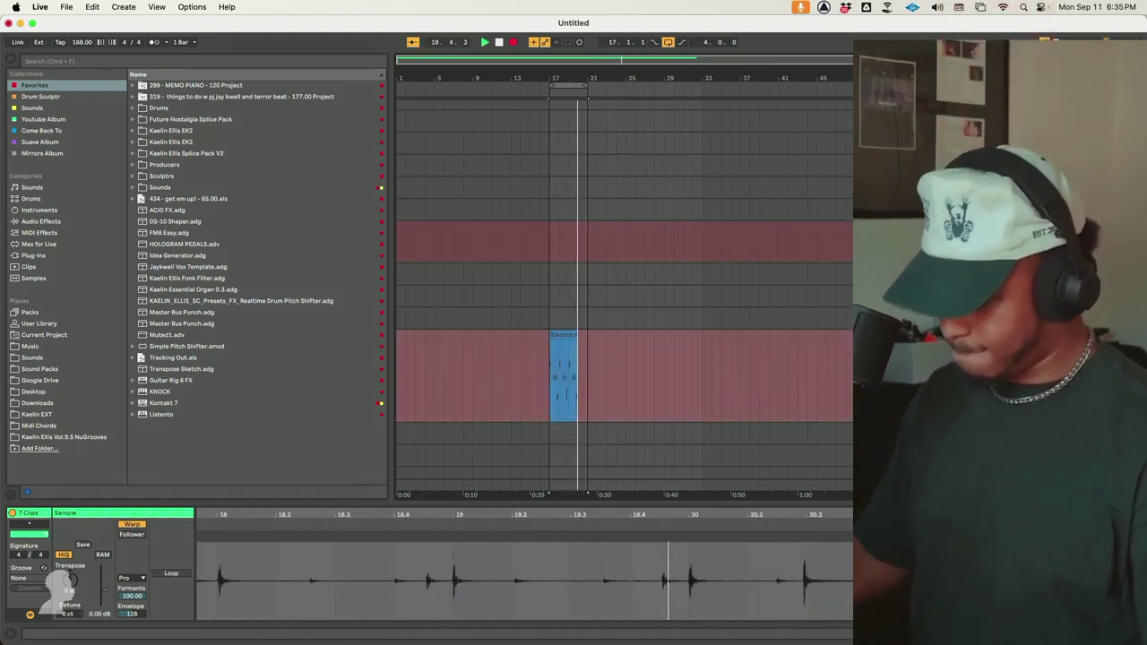
key(F9)
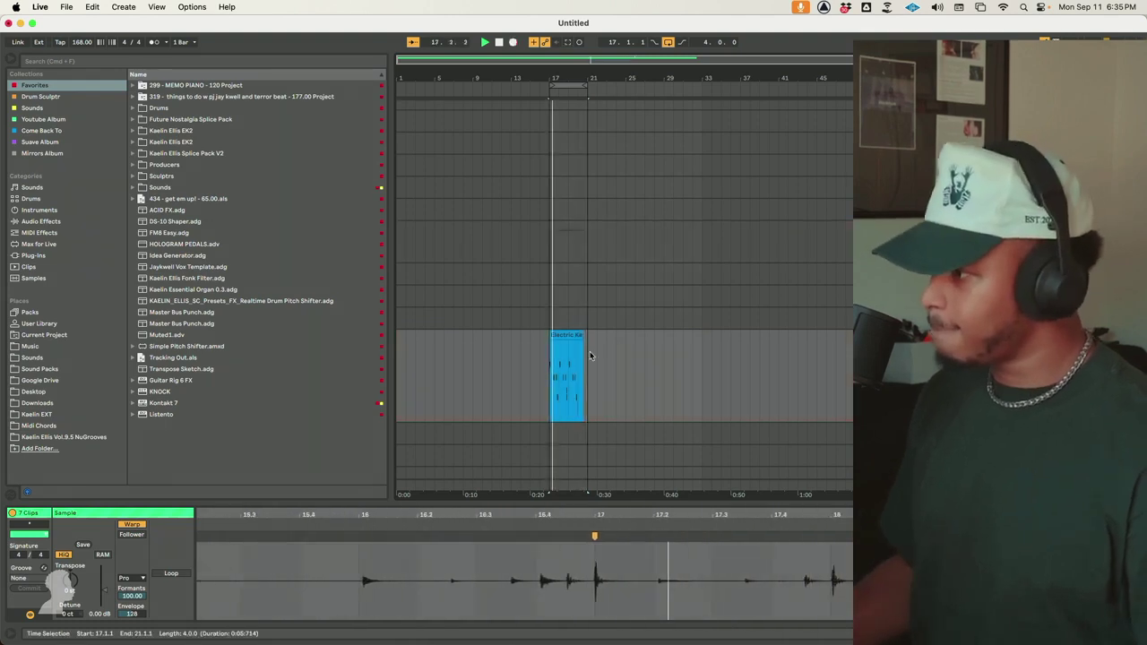
click(564, 335)
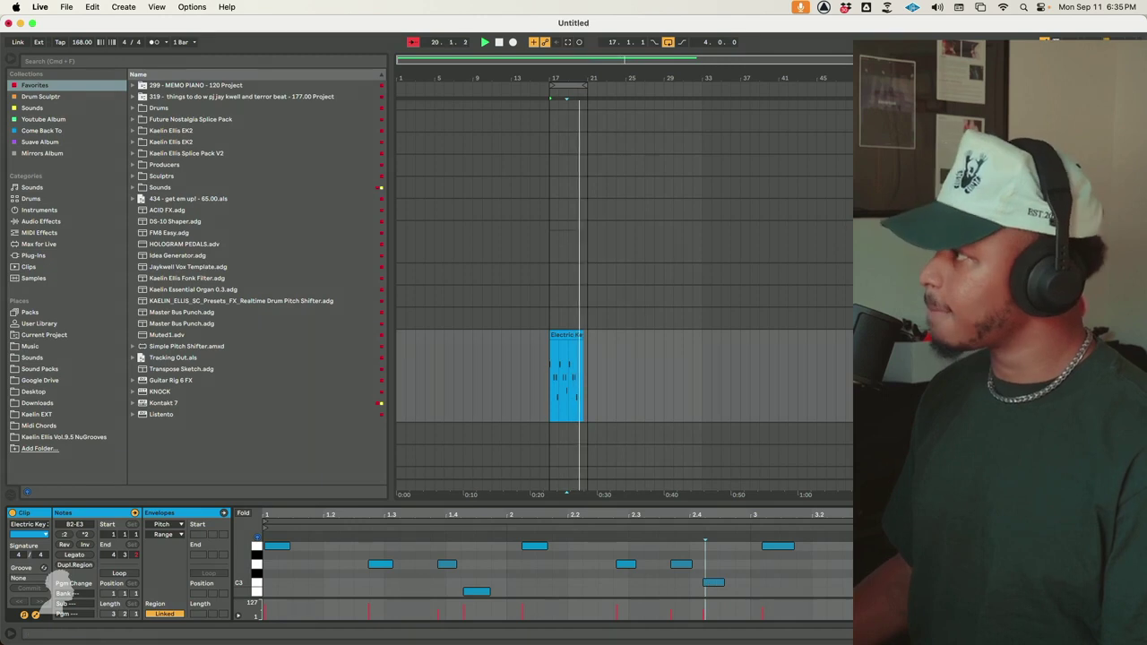
click(716, 582)
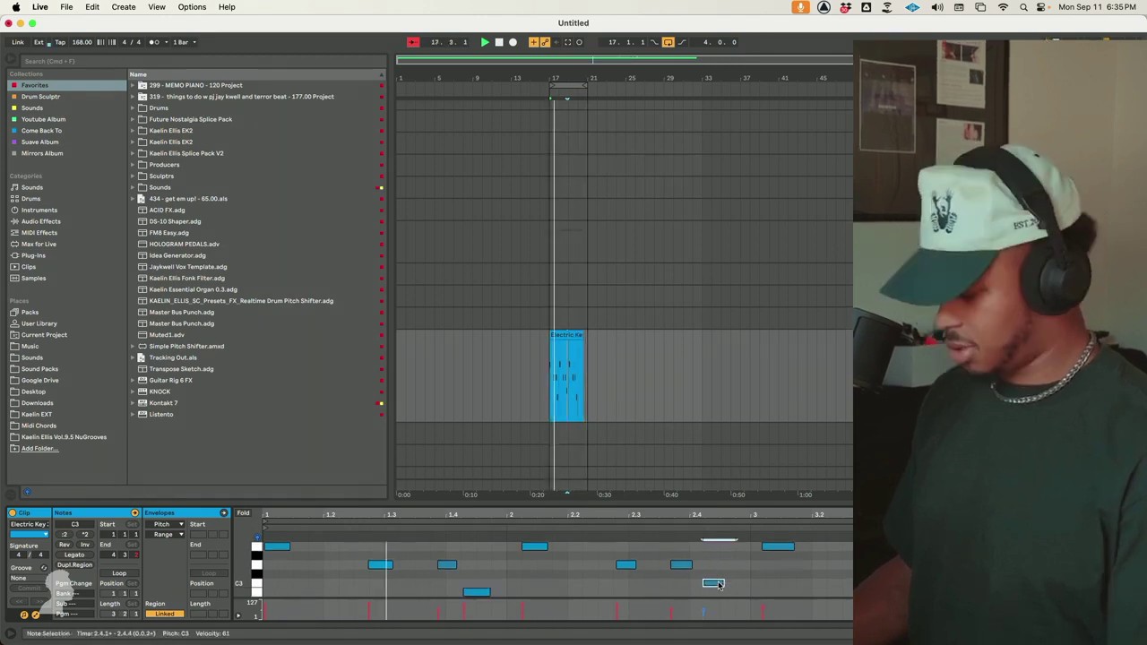
key(Down)
Copy the Electric Key clip at bar 17 to the bass track above and show that track's devices
drag(533, 66, 577, 295)
scroll(575, 294, up, 5)
scroll(575, 294, down, 6)
click(514, 369)
scroll(615, 302, up, 6)
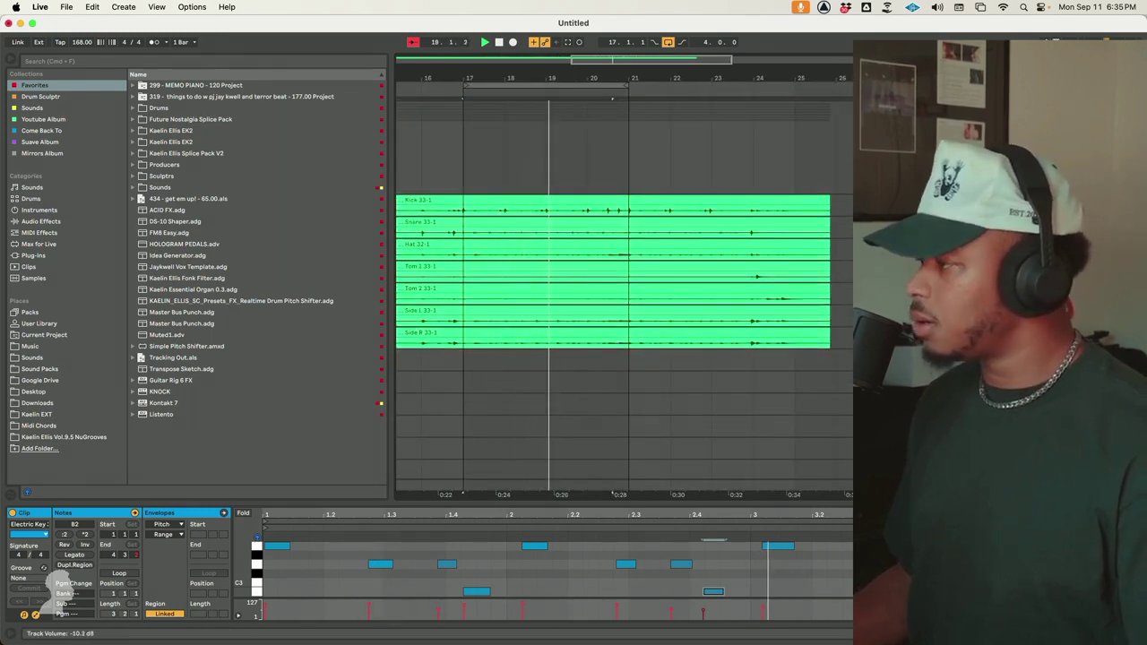
scroll(743, 266, down, 6)
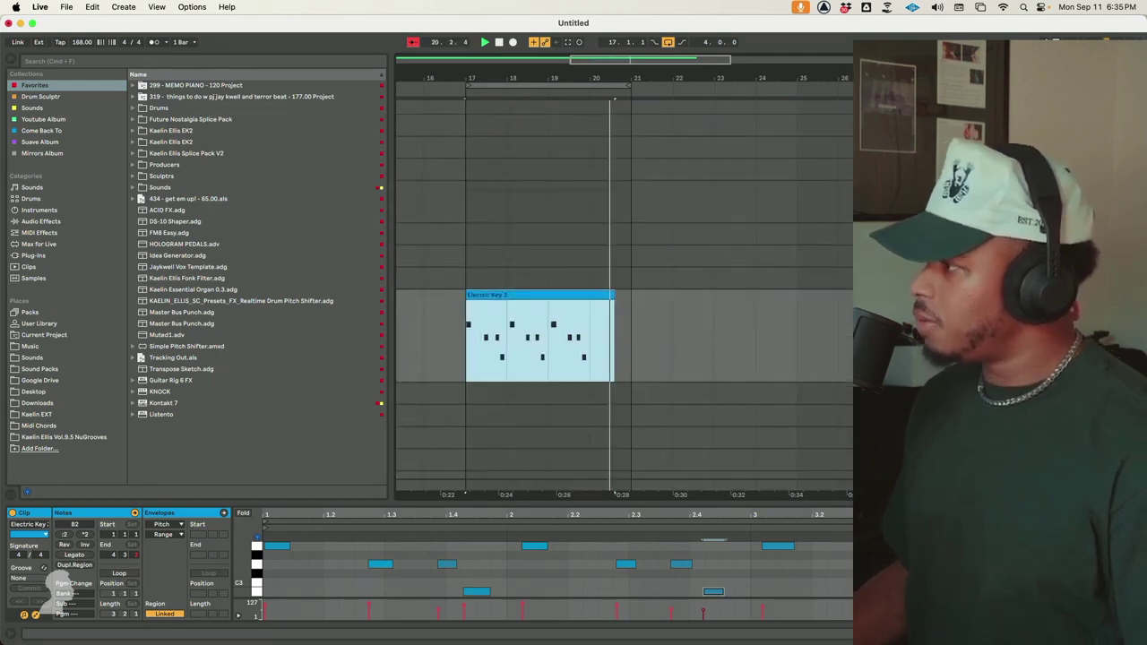
key(Up)
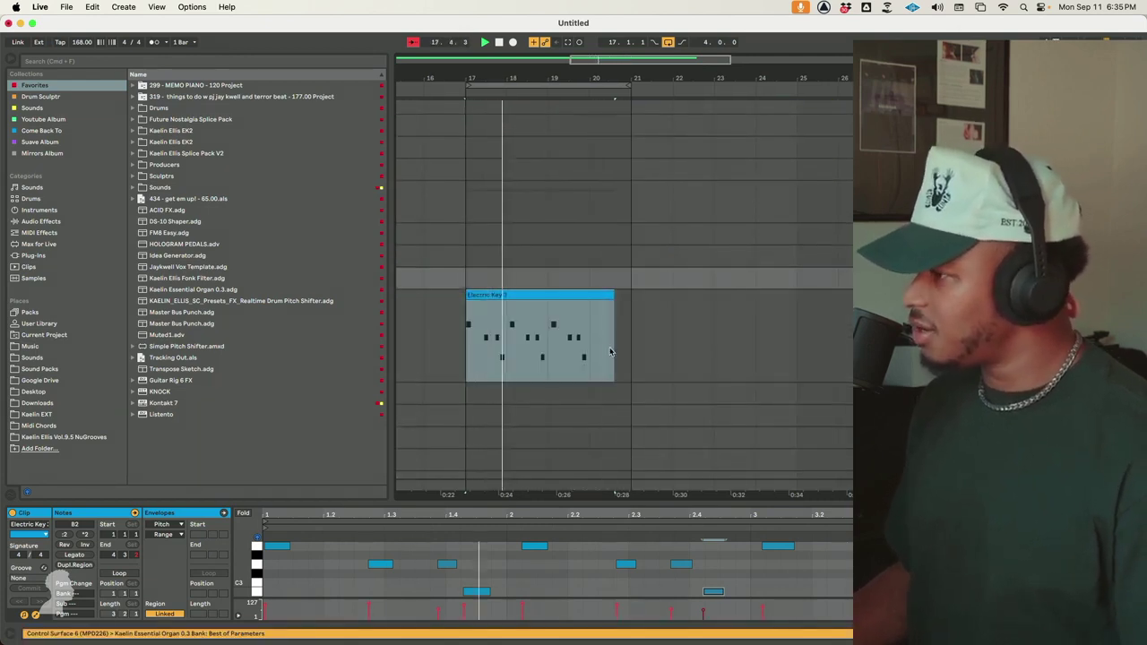
drag(502, 309, 507, 244)
click(482, 428)
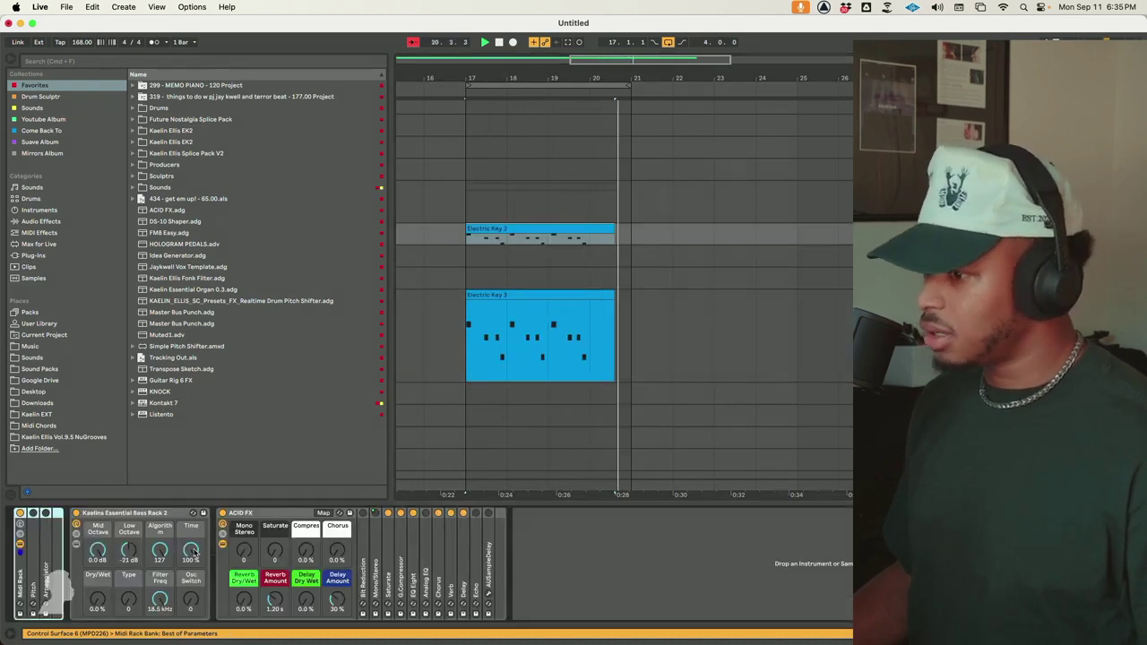
Set the bass rack's Time to 40 % and Low Octave to -32 dB, and enable its Pitch device at -12 st
drag(191, 551, 192, 583)
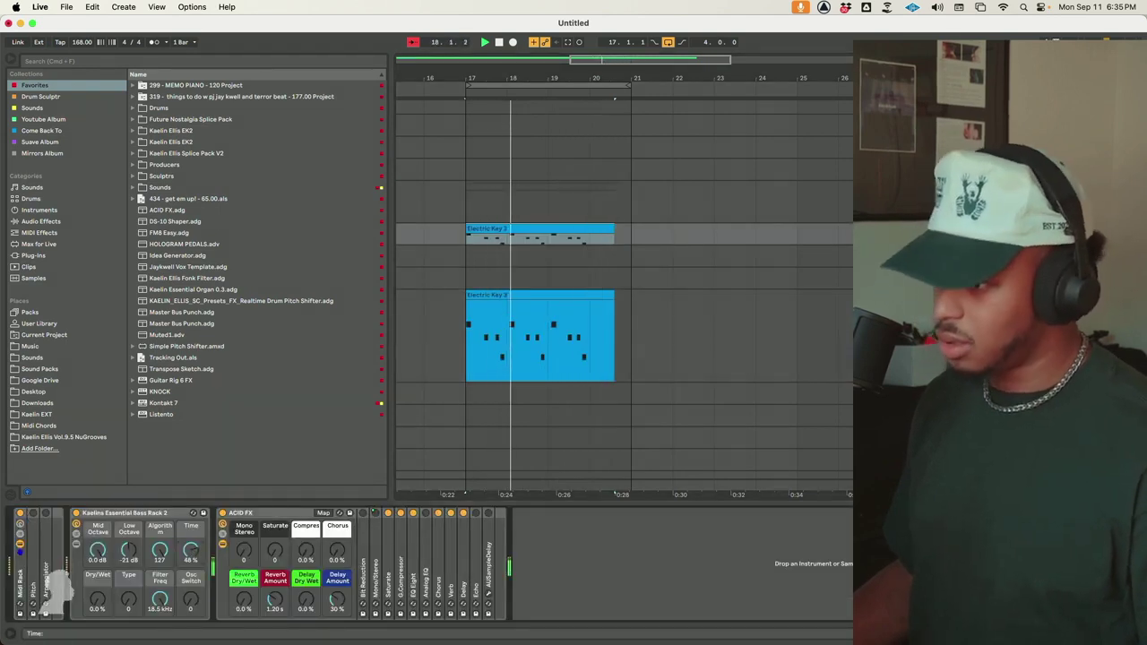
click(34, 513)
double_click(33, 543)
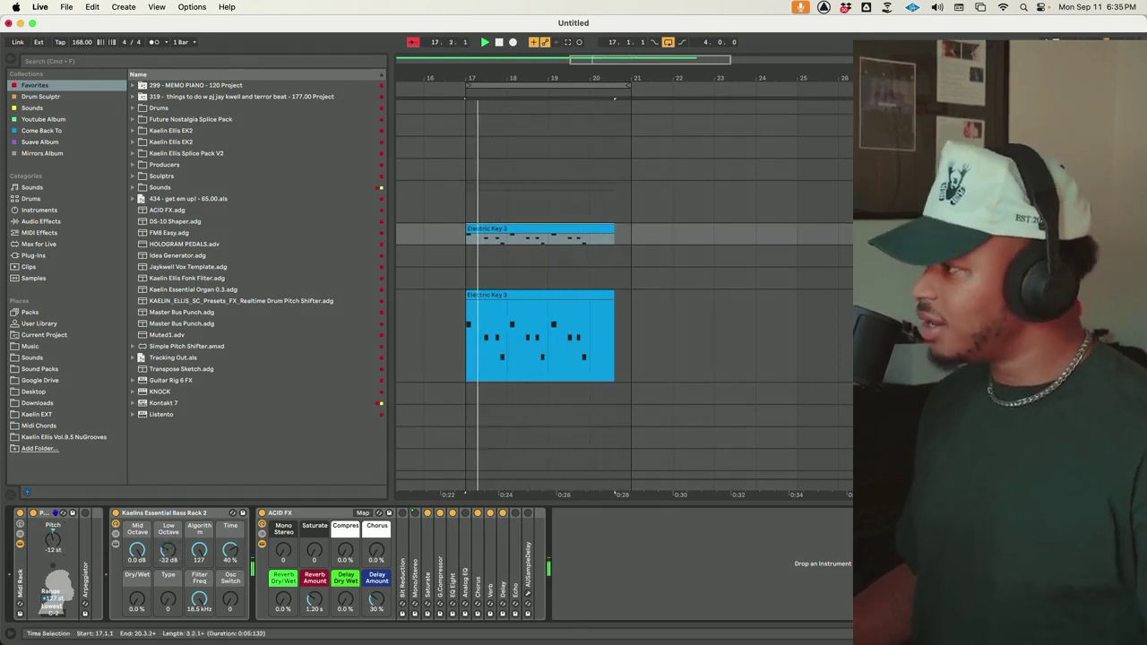
Add the ACID FX rack to the Electric Key track after its instrument and select the rack
click(487, 295)
click(190, 212)
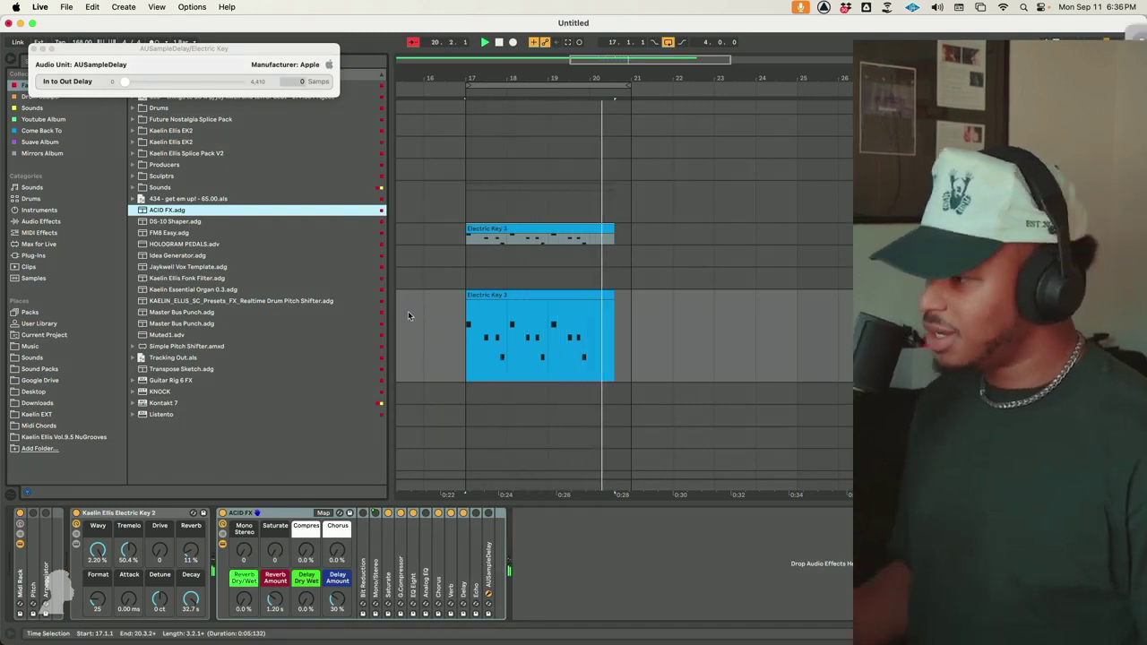
click(489, 515)
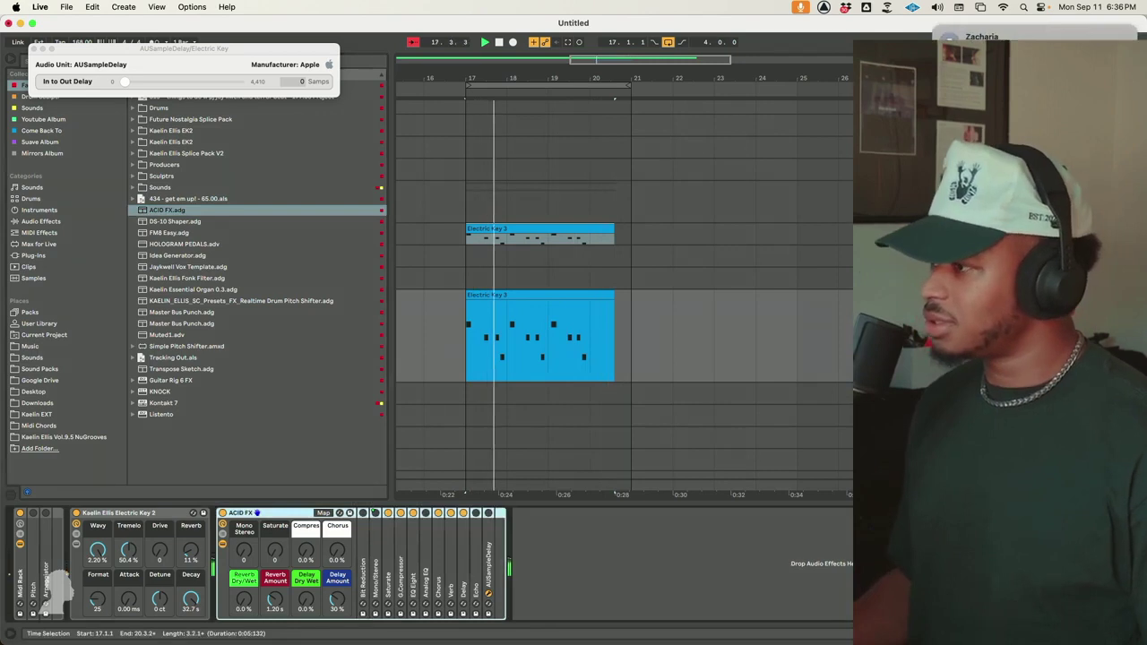
Set the AUSampleDelay's In to Out Delay on the Electric Key track to 1,450 samples
click(489, 516)
drag(599, 531, 590, 533)
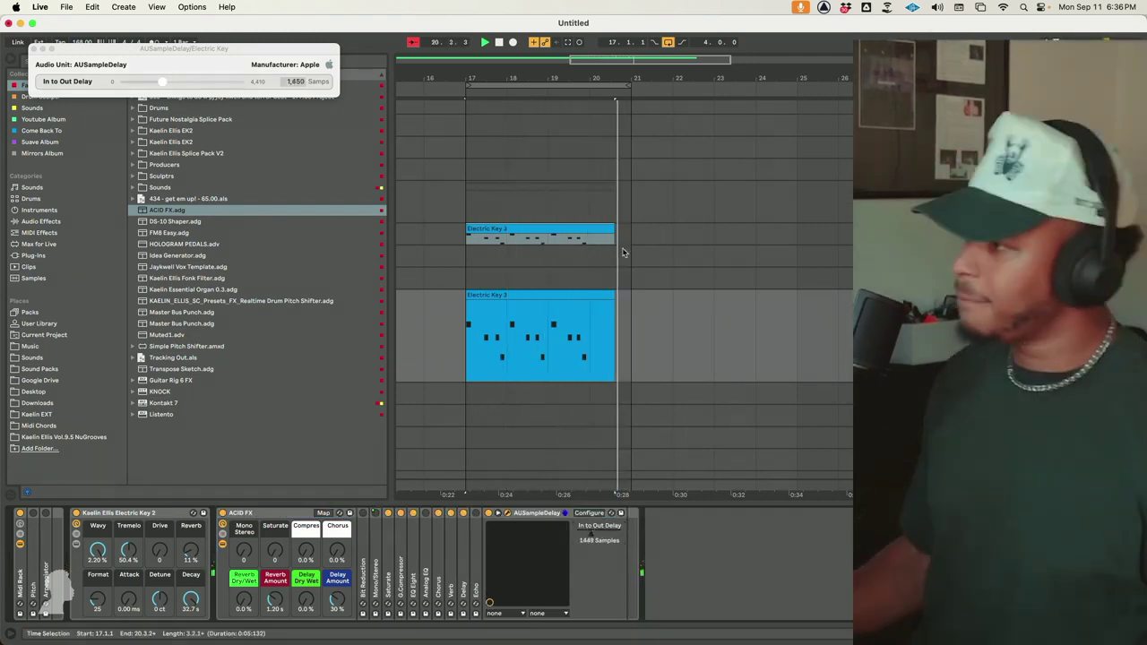
Examine the drum group's effects chain and play the loop to compare the DS-10 Shaper bypassed and enabled
scroll(614, 184, up, 3)
scroll(614, 185, up, 8)
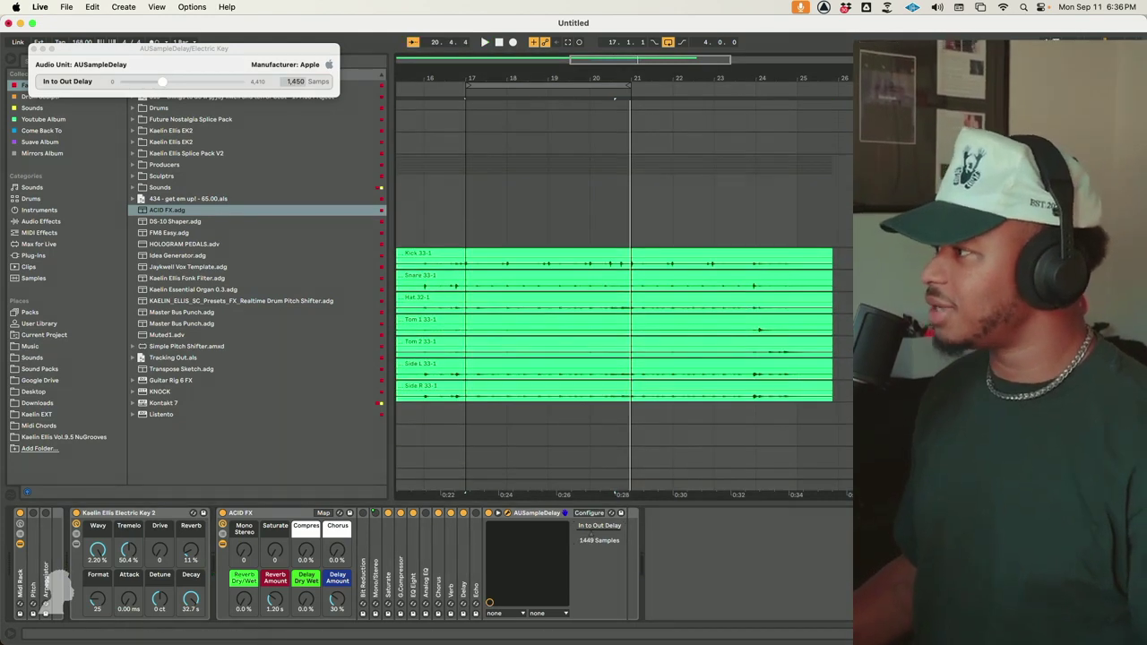
click(896, 200)
scroll(58, 587, right, 5)
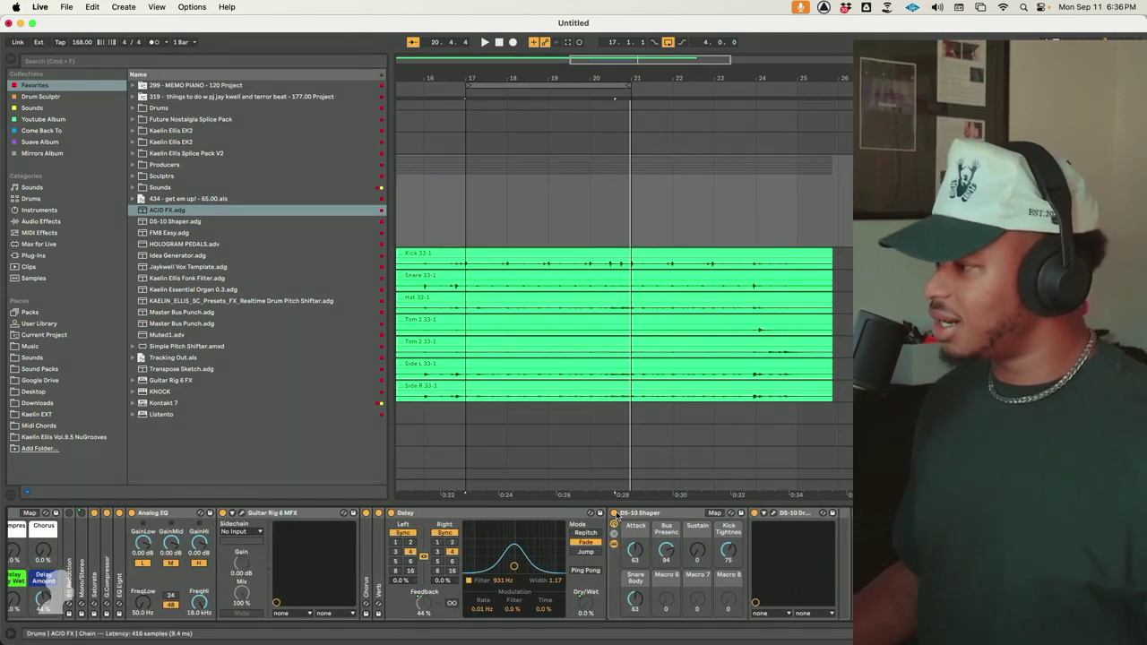
scroll(617, 517, left, 1)
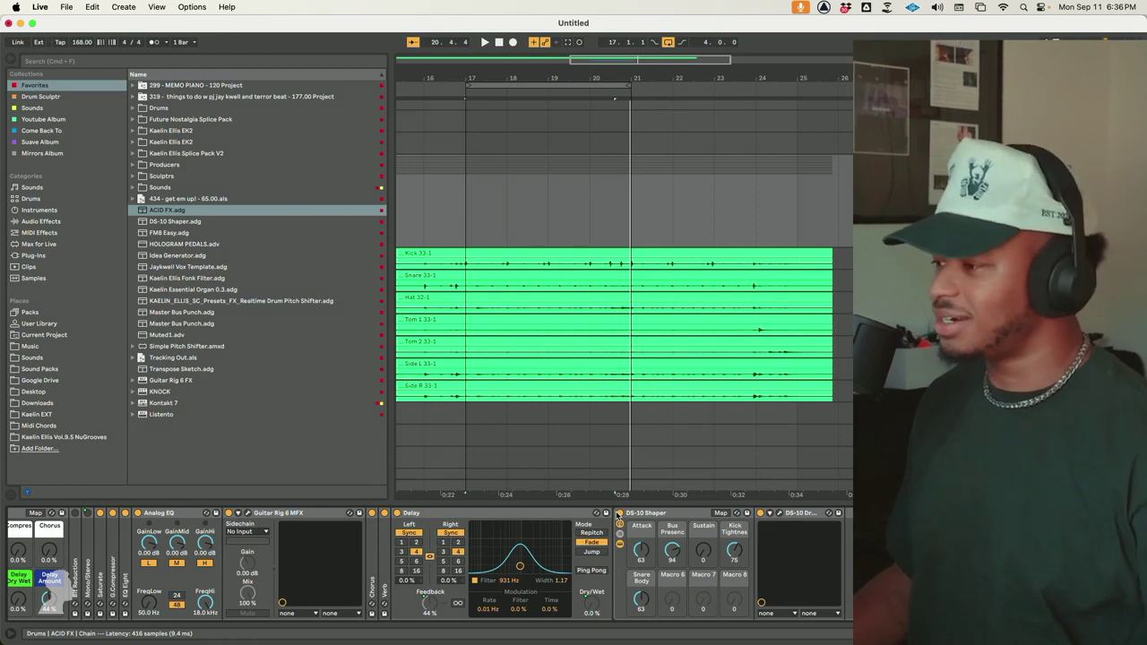
key(space)
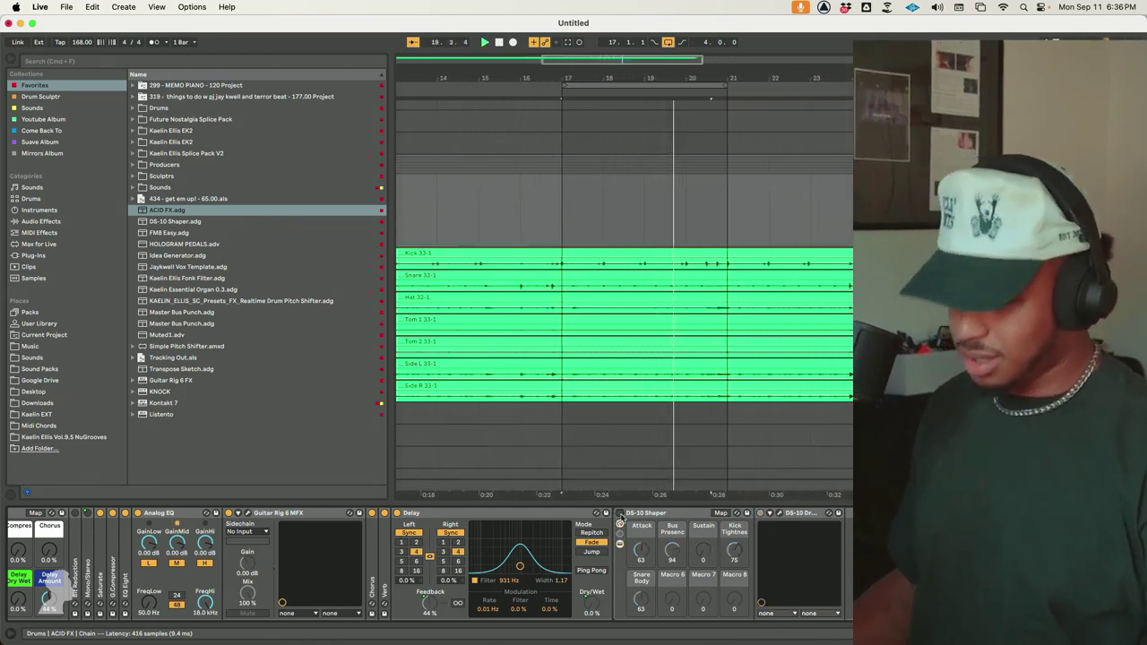
Add an Auto Filter before ACID FX on the Electric Key track, with its envelope at 127 and resonance at 66 %
scroll(647, 344, down, 5)
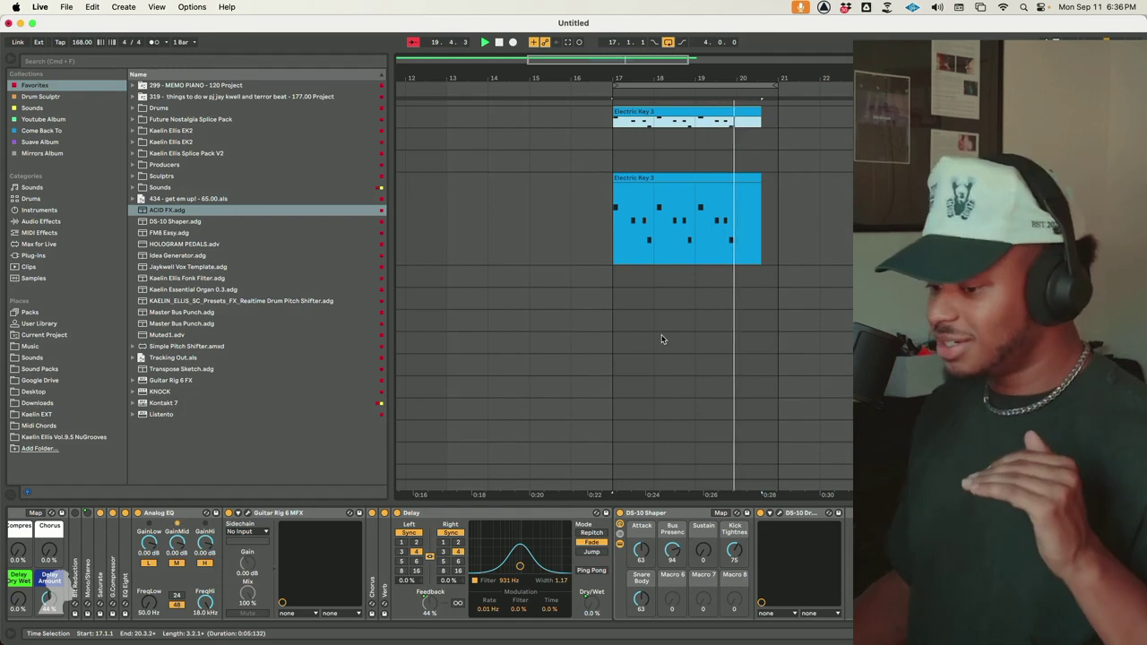
click(887, 177)
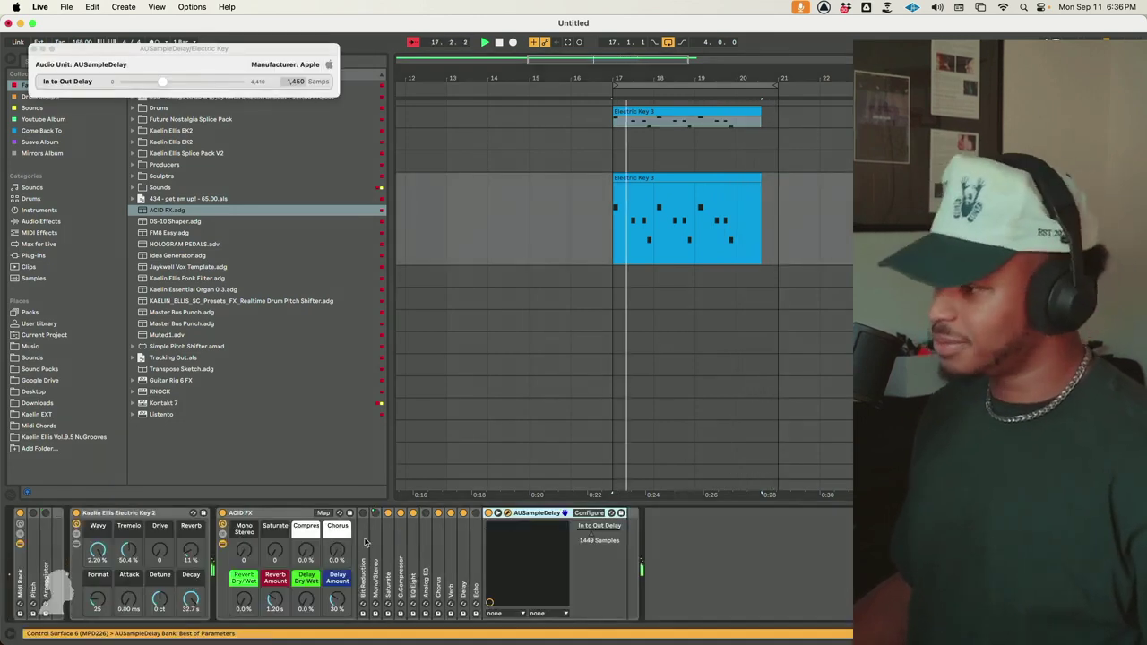
click(54, 222)
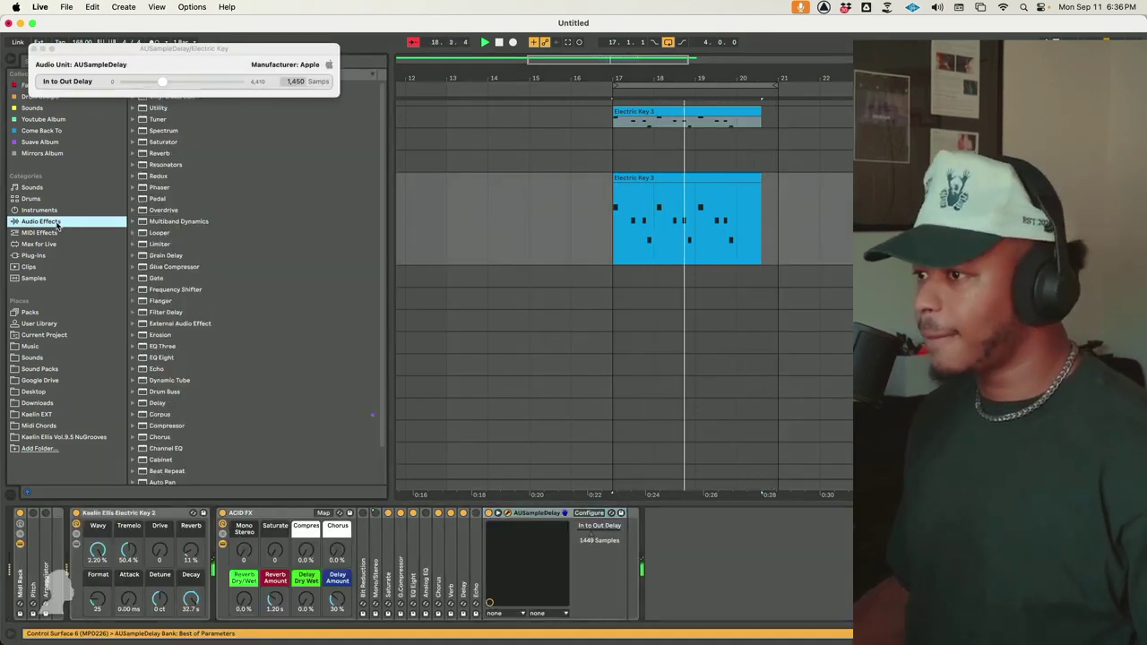
click(40, 50)
click(183, 74)
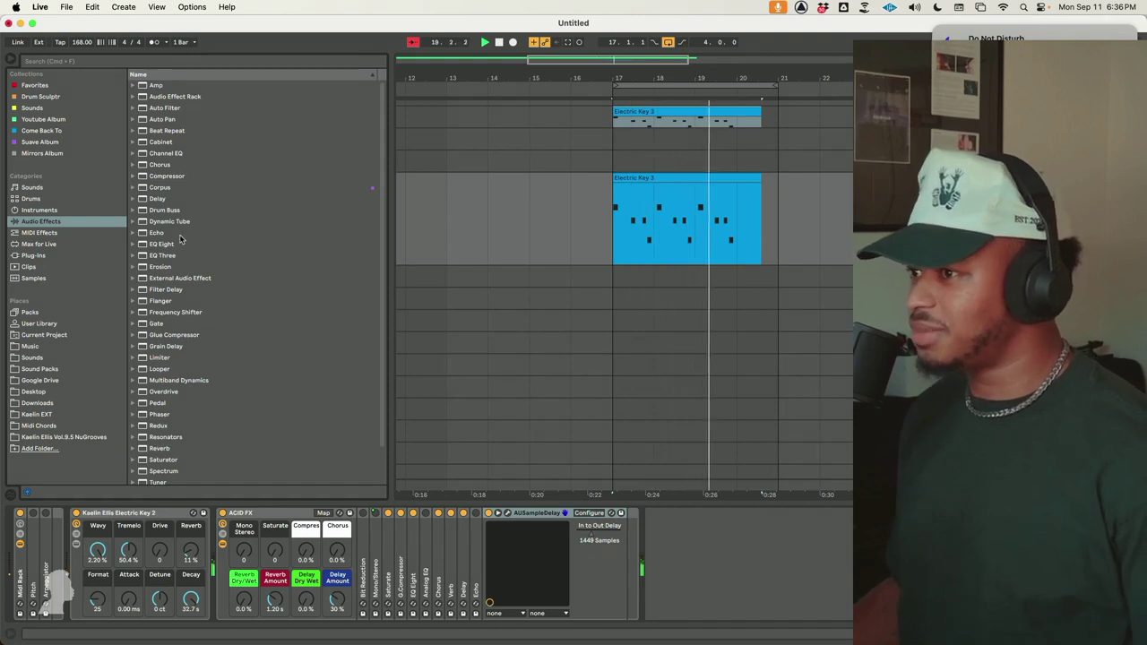
click(160, 108)
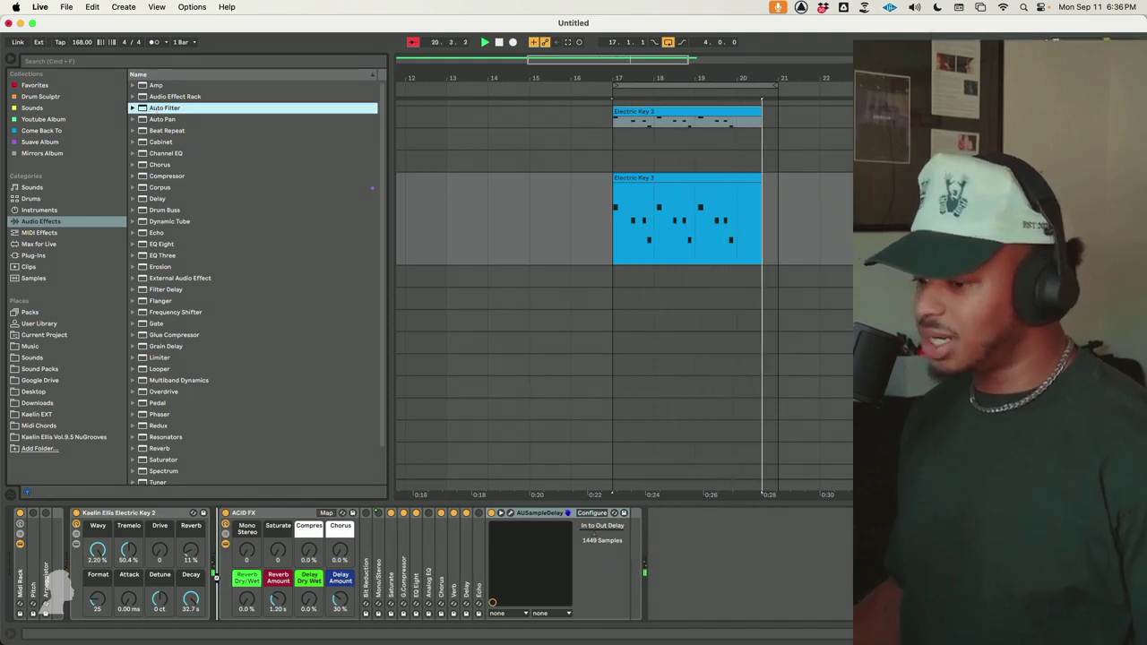
drag(226, 580, 229, 575)
drag(389, 572, 389, 538)
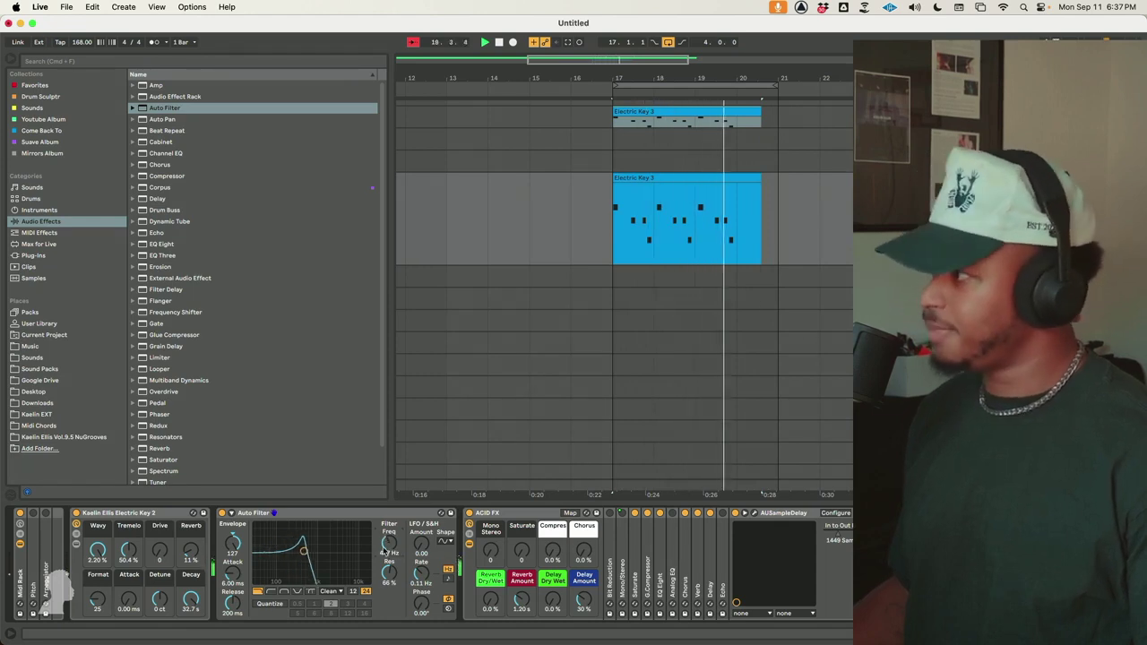
Set the Memo Piano II rack's Upright chain to -5 dB and Wavy Spread to 0, and record a piano part from bar 17 to 21
click(986, 139)
mouse_move(260, 554)
mouse_down()
mouse_move(259, 538)
mouse_move(271, 547)
mouse_up()
double_click(136, 606)
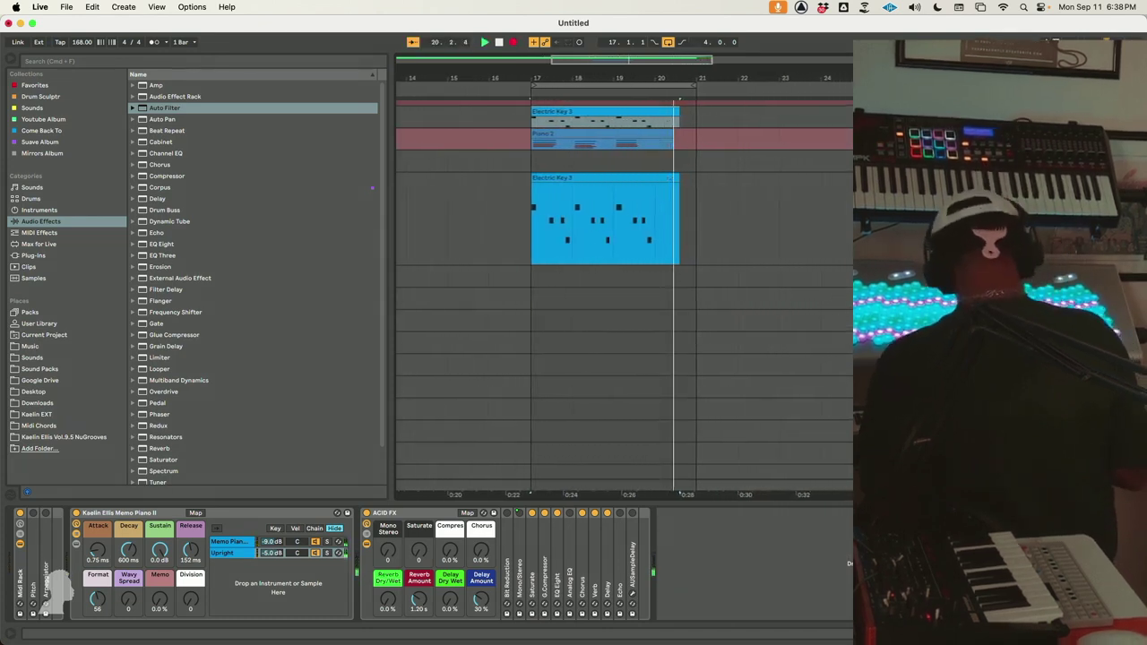
key(F9)
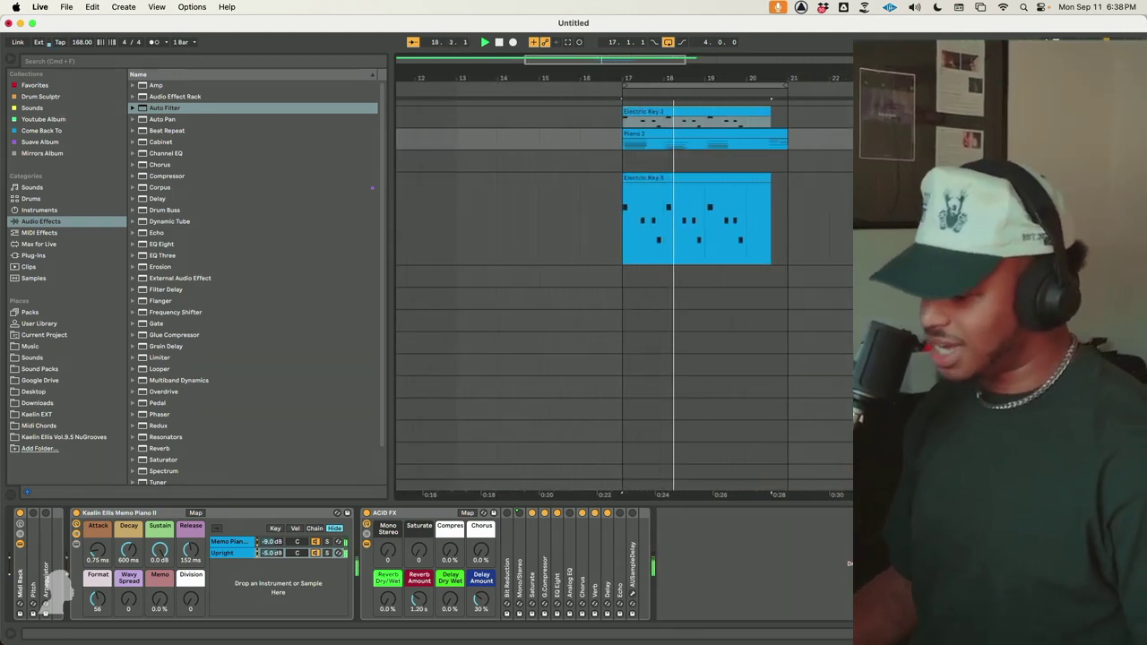
Copy the bass, piano and Electric Key clips at bar 17 back to bars 9 and 13, and play from bar 9
scroll(825, 129, up, 5)
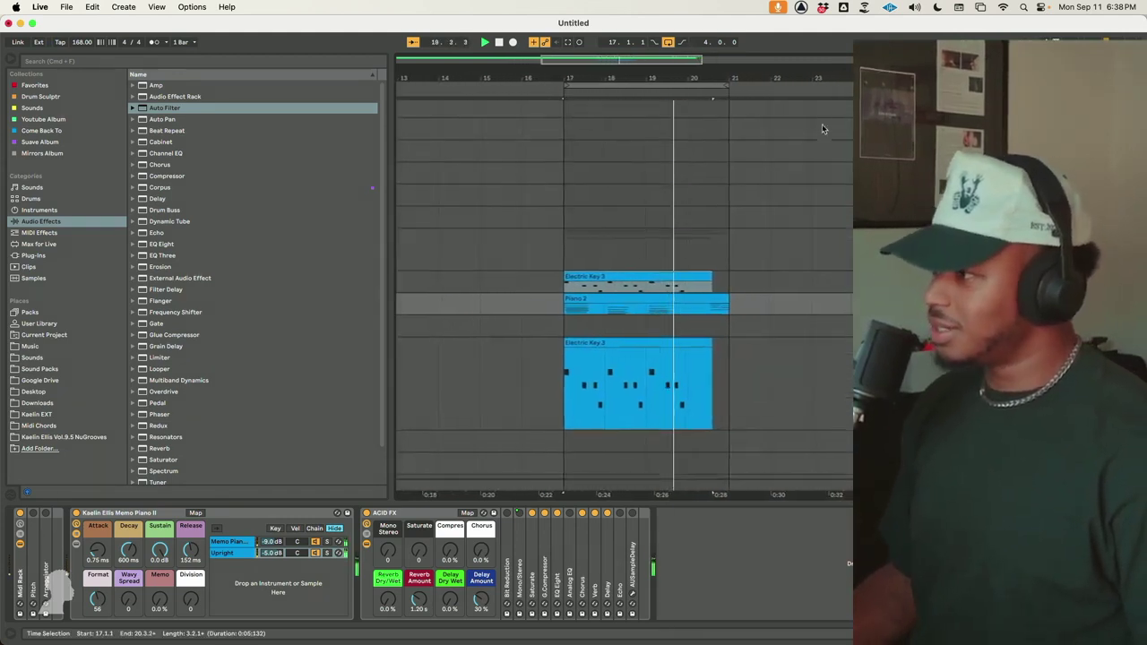
drag(586, 55, 585, 27)
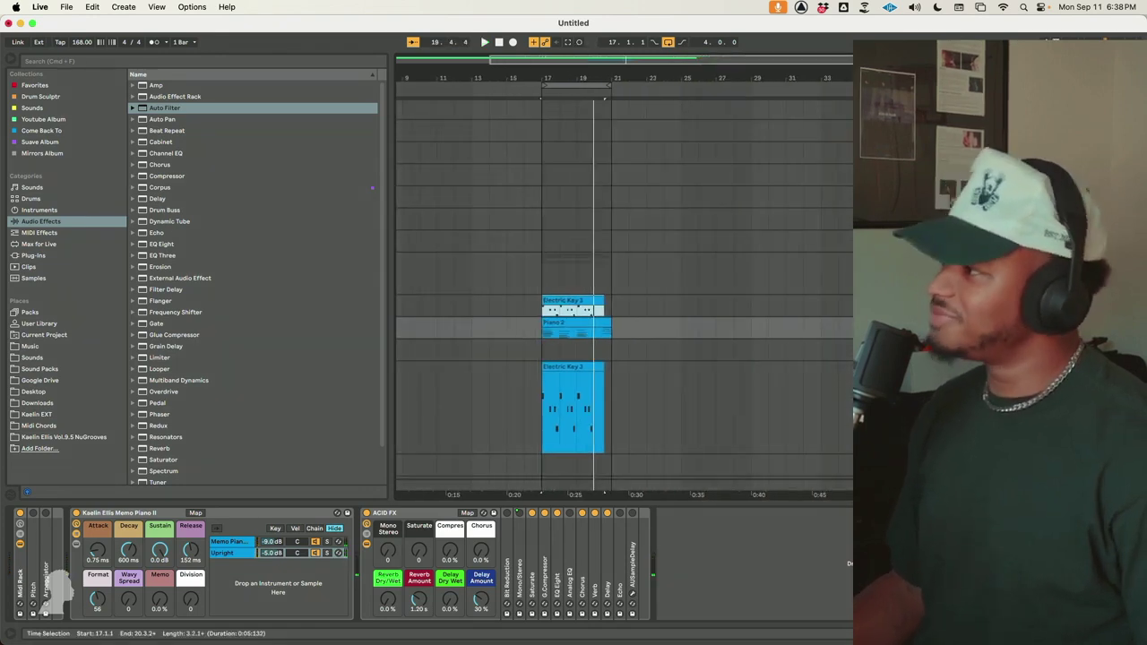
scroll(578, 260, up, 4)
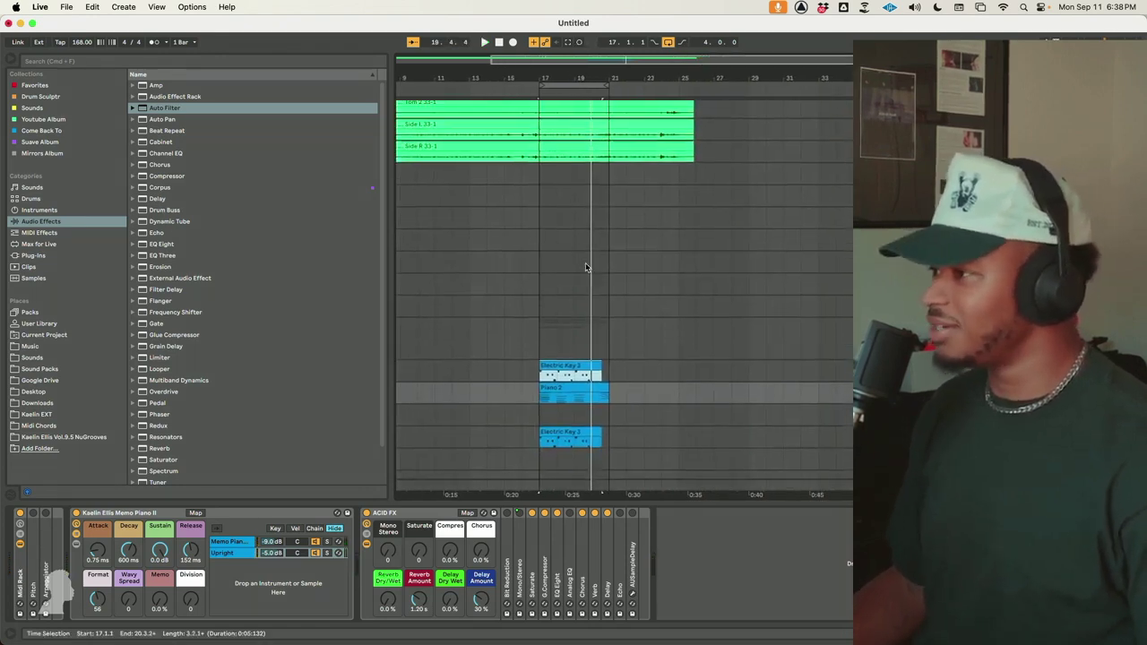
scroll(569, 247, down, 4)
drag(659, 344, 556, 326)
click(679, 323)
key(space)
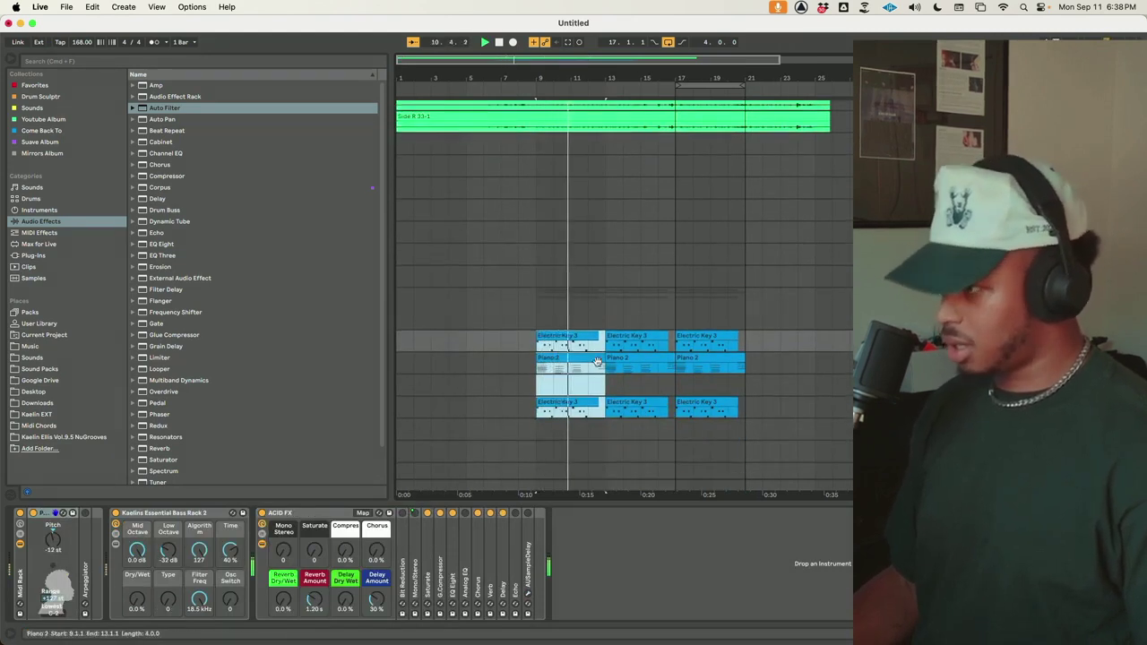
Select all seven drum clips together and add warp markers at each bar from 9 to 16 and at bar 18
scroll(605, 340, up, 3)
scroll(605, 340, up, 1)
click(704, 291)
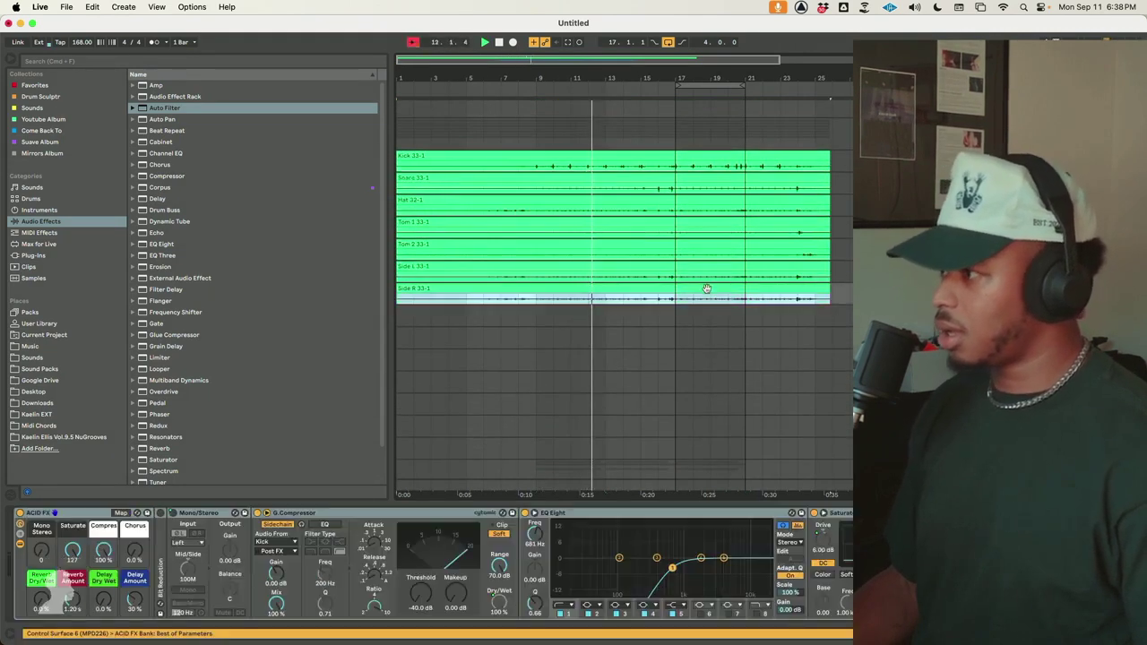
shift+click(540, 156)
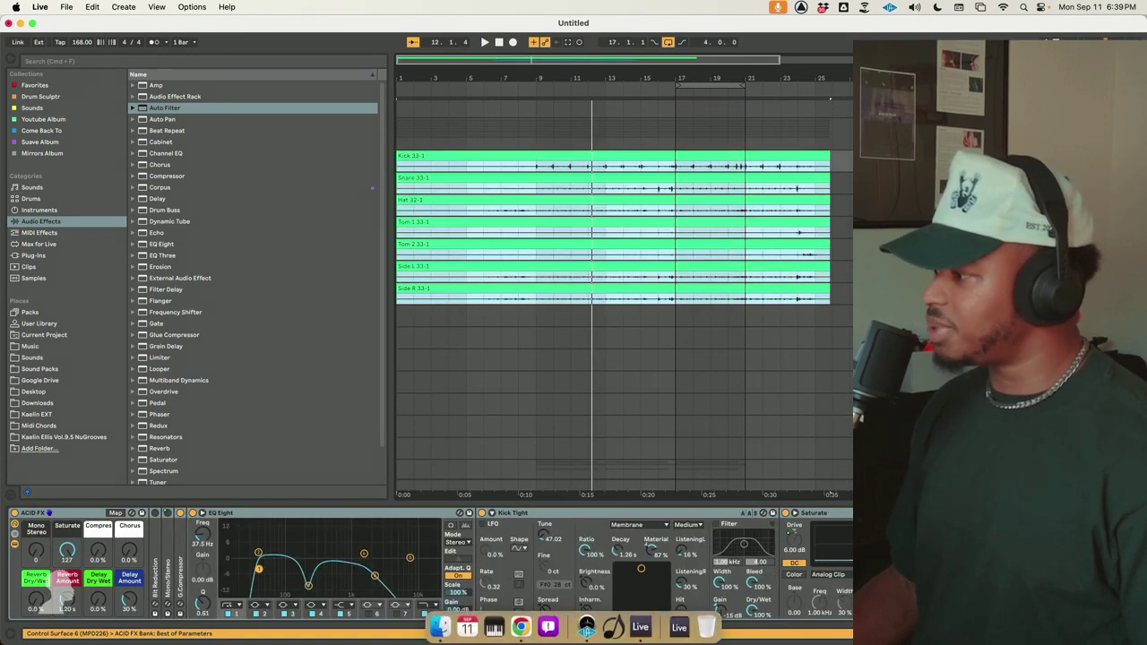
key(shift+Tab)
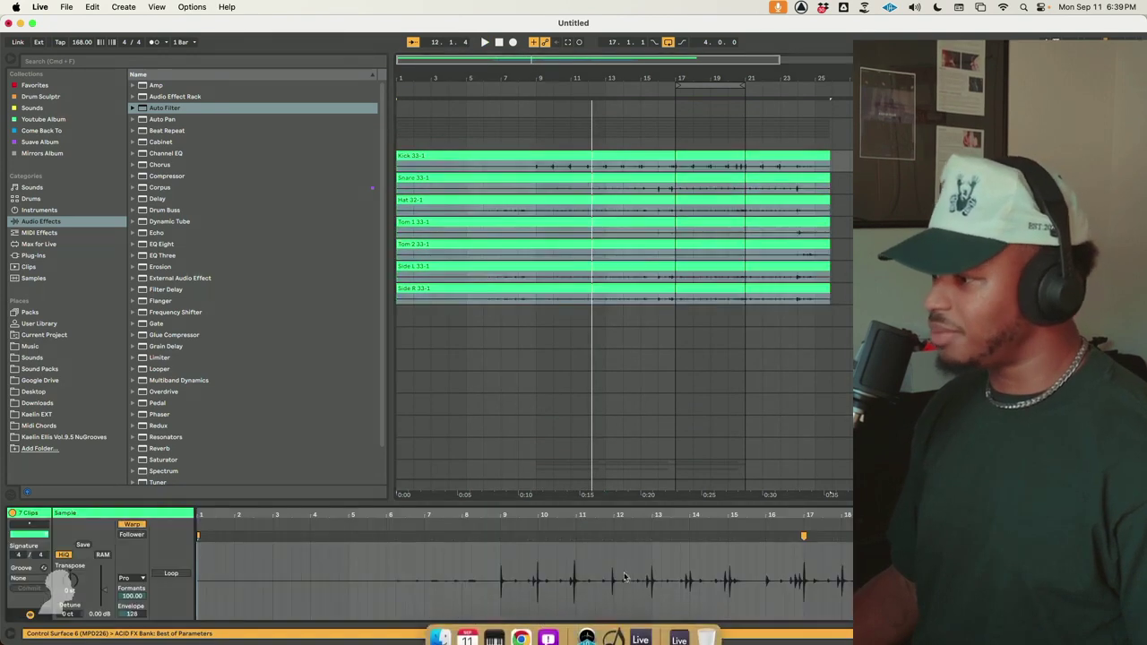
double_click(502, 534)
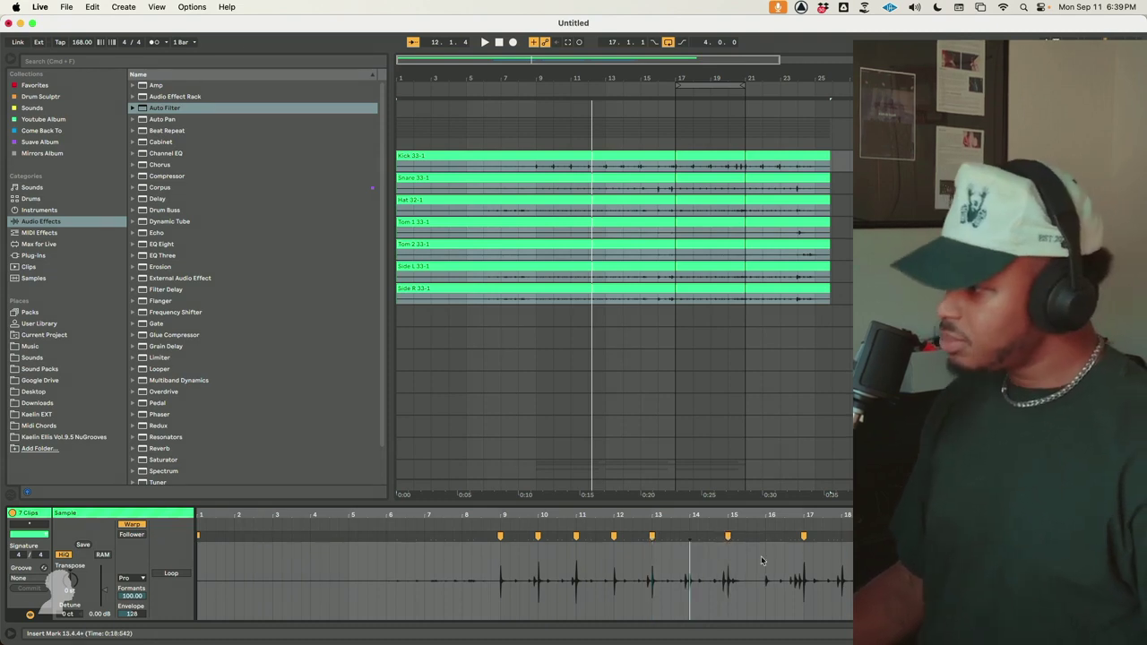
double_click(690, 534)
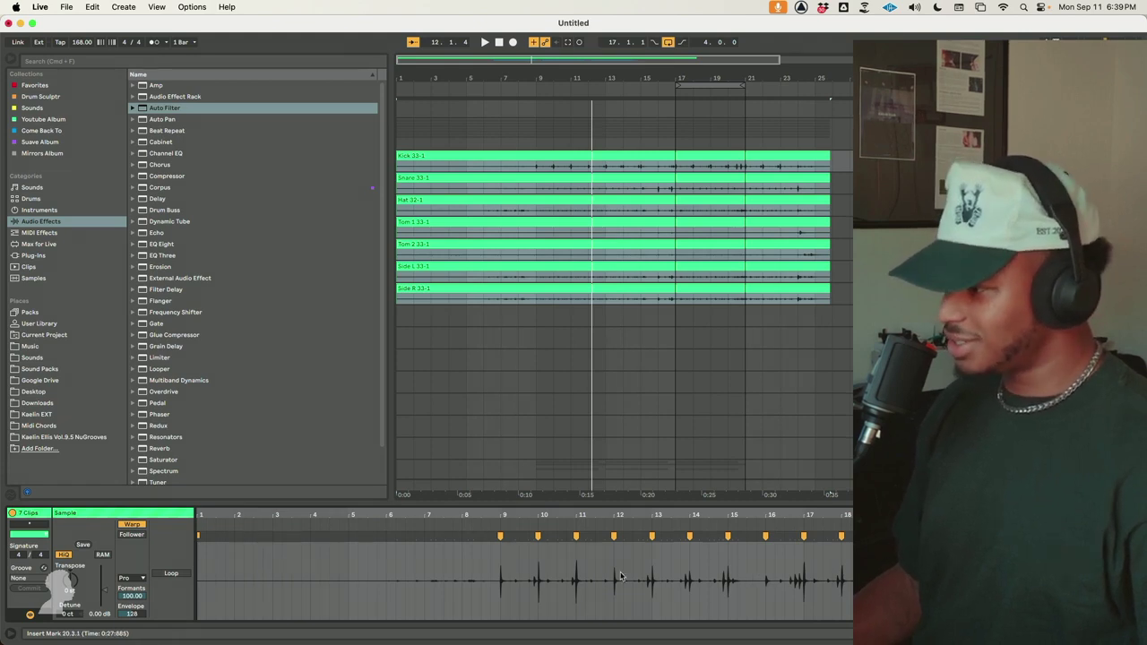
Play the arrangement from bar 9 and check the warped drums against the melodic clips
click(538, 318)
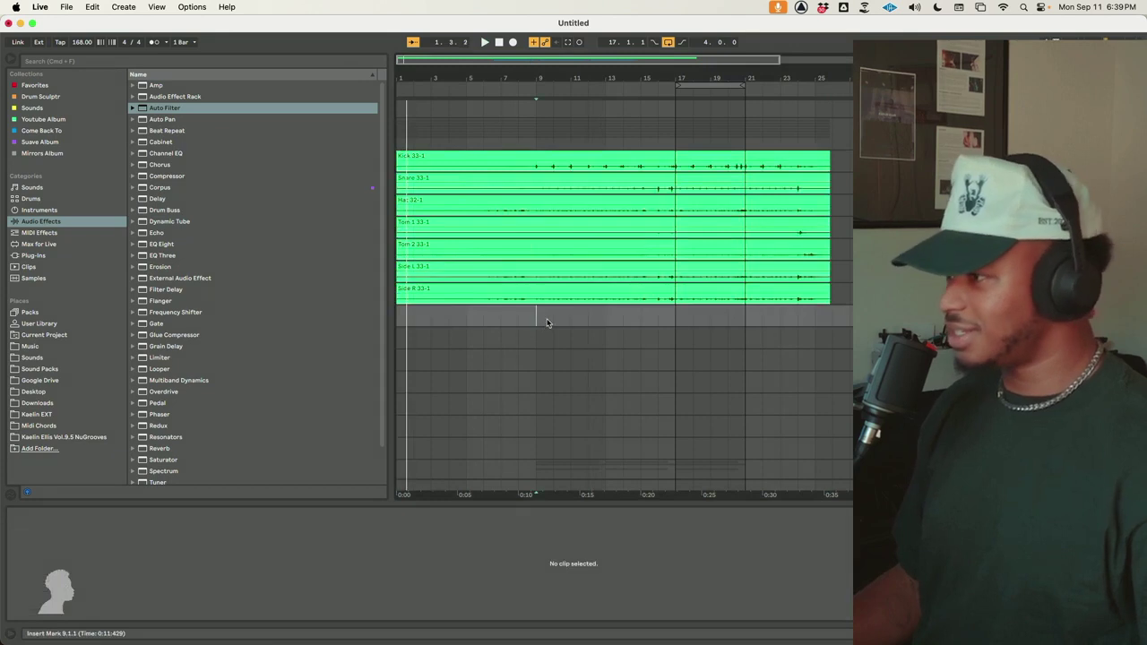
key(space)
click(584, 156)
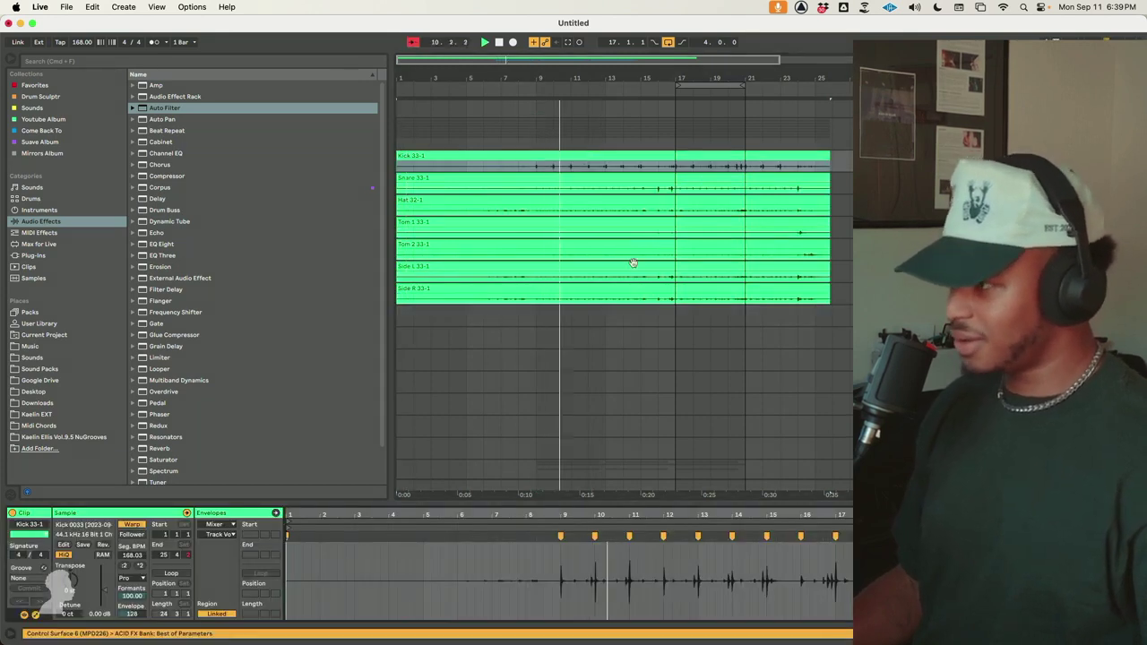
scroll(639, 287, down, 5)
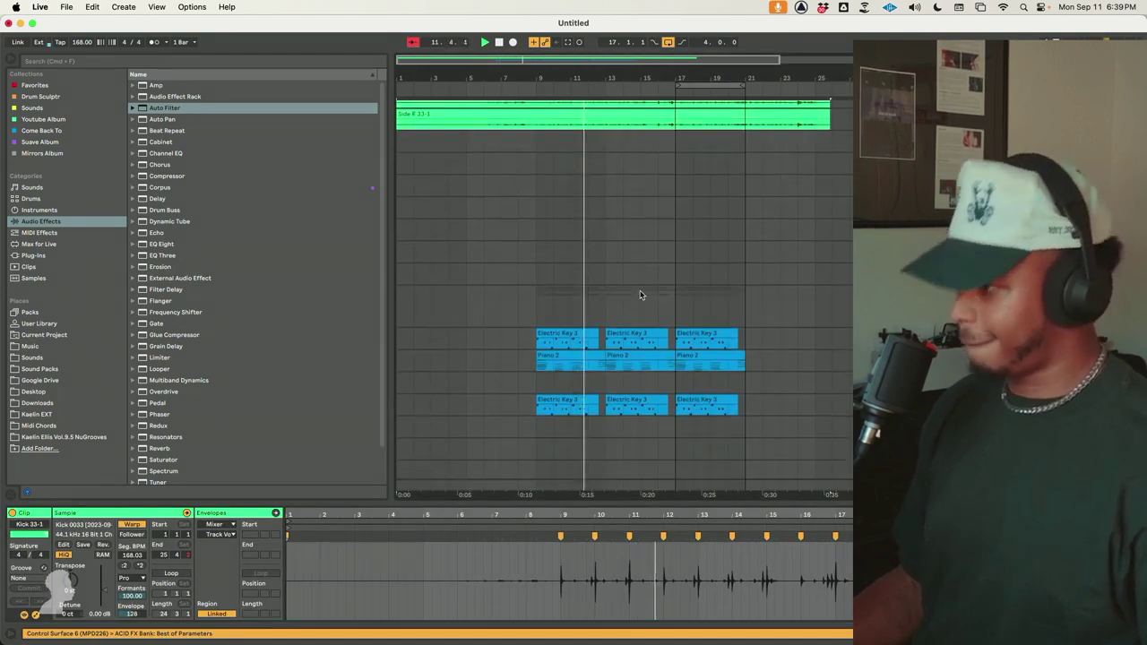
scroll(640, 295, down, 3)
Duplicate the bass, piano and Electric Key clips of bars 9 to 17 onto bars 17 to 25, and move the four-bar loop to bar 21
click(715, 343)
drag(529, 283, 677, 346)
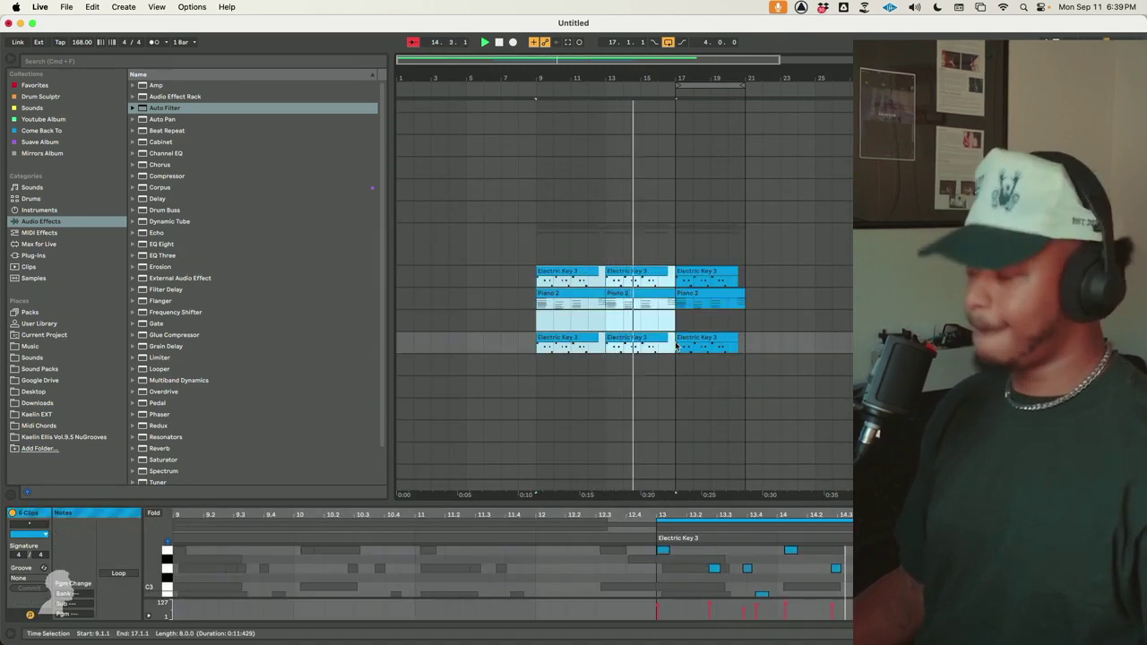
key(super+d)
scroll(682, 318, up, 6)
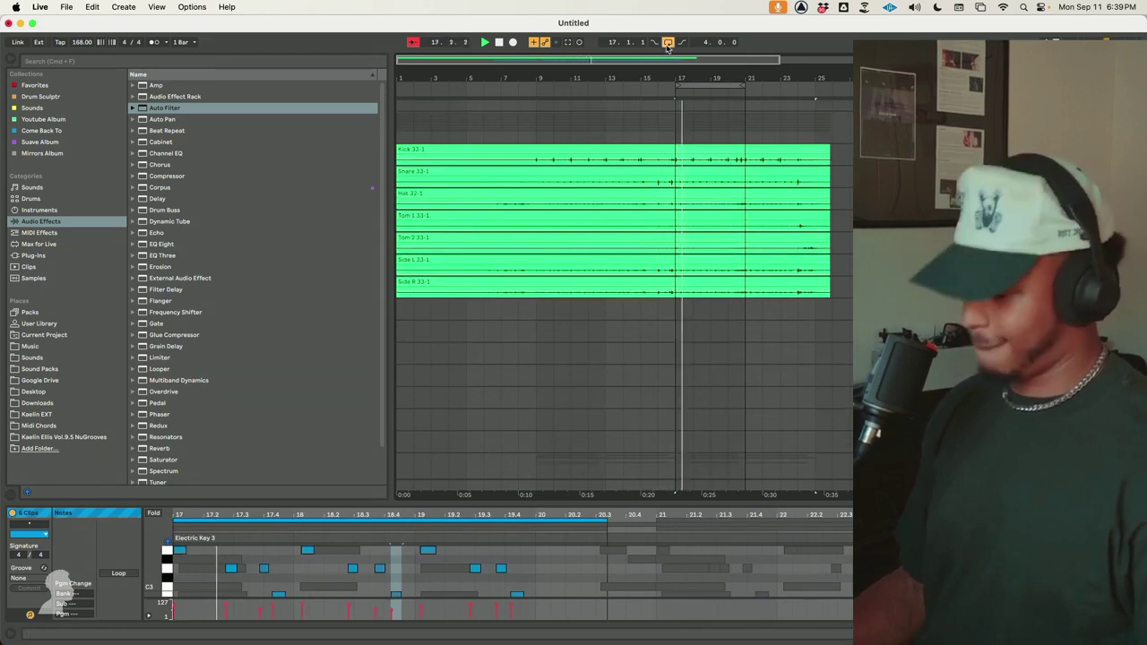
scroll(722, 335, down, 5)
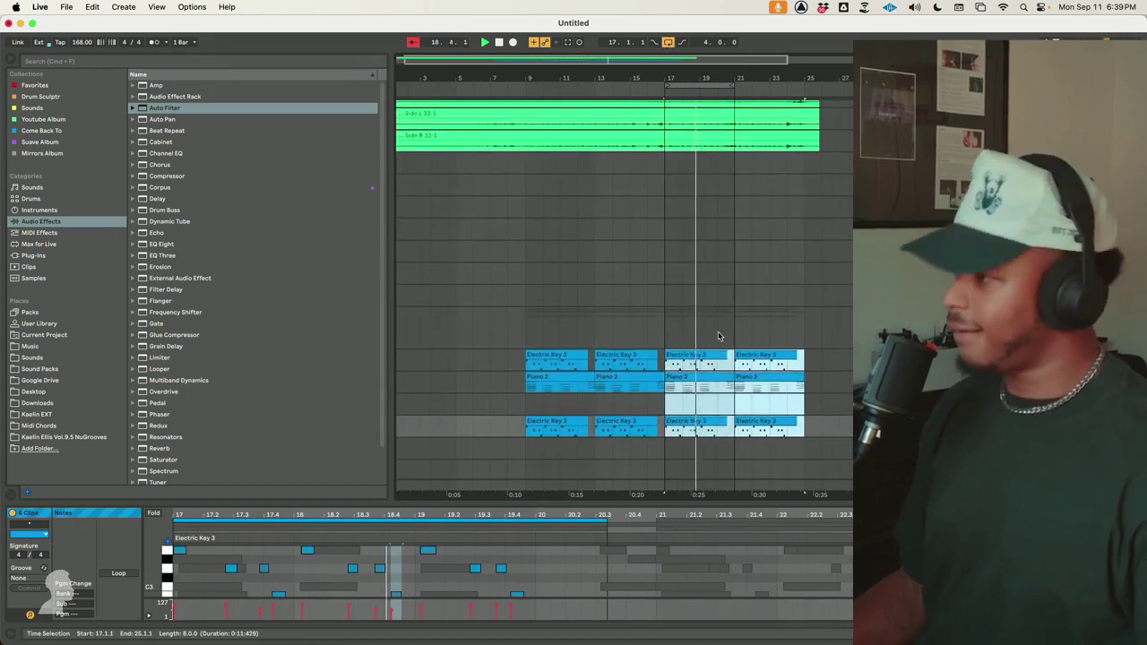
drag(682, 84, 752, 84)
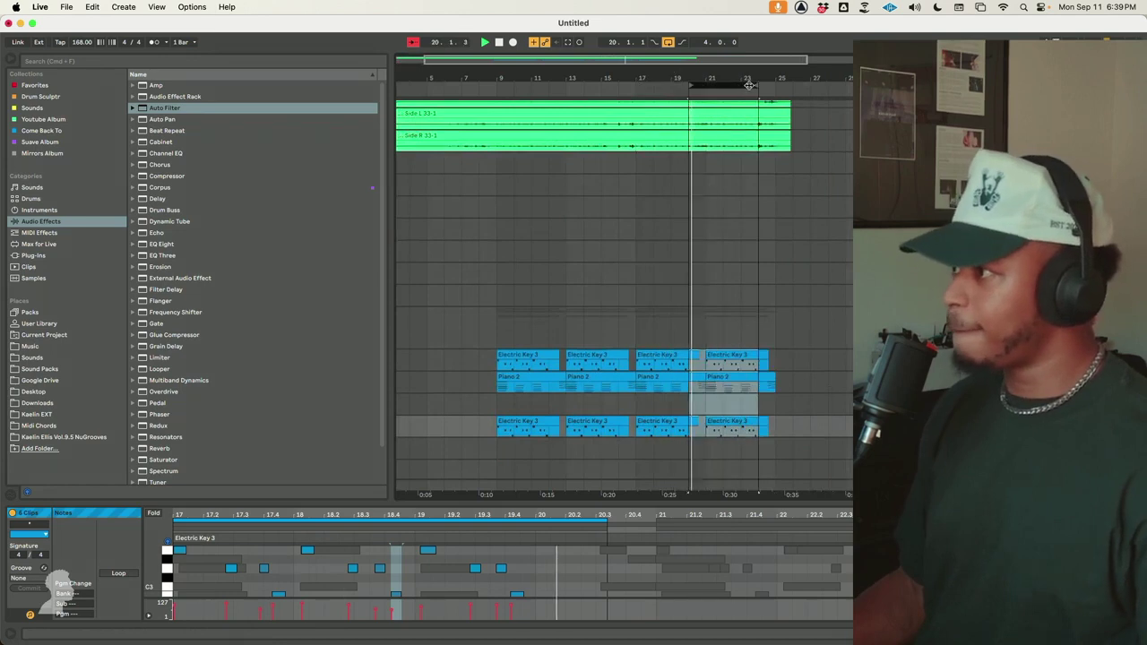
Duplicate the first bar of the Electric Key clip at bar 21 onto bar 22 and transpose the copy's notes down two semitones
click(726, 356)
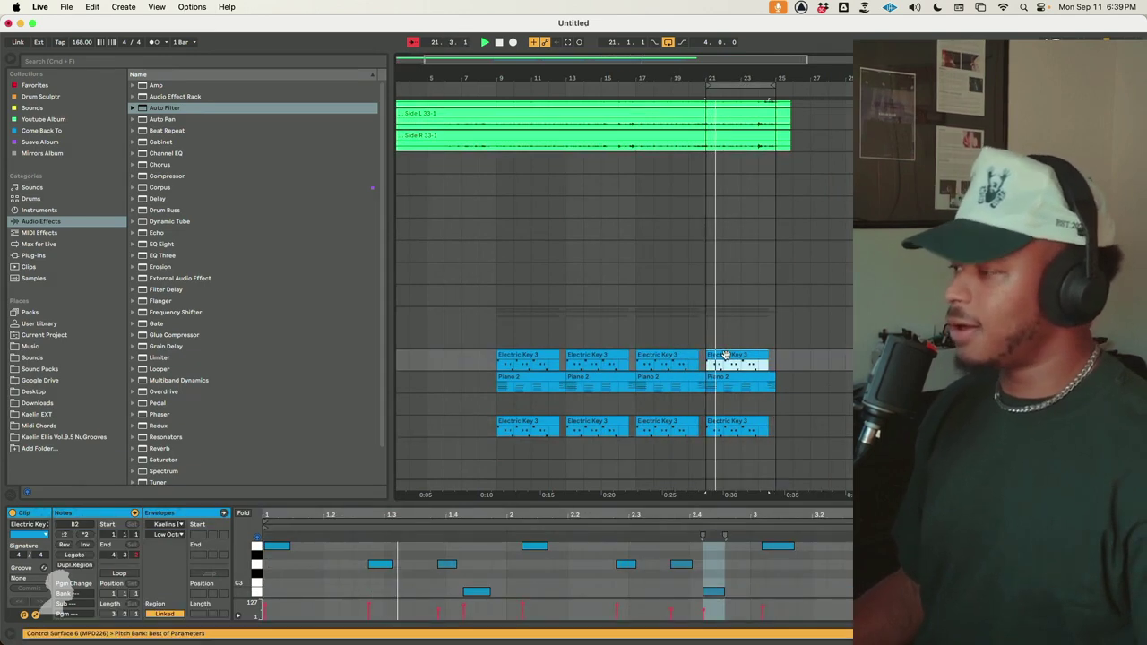
drag(725, 436, 707, 433)
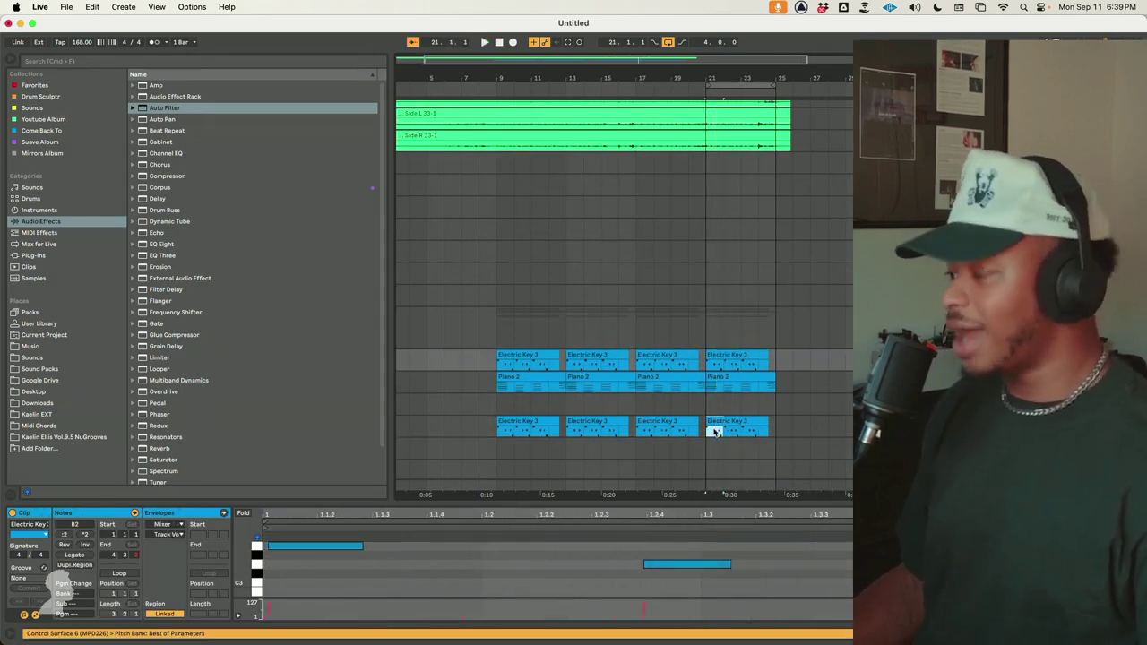
key(super+d)
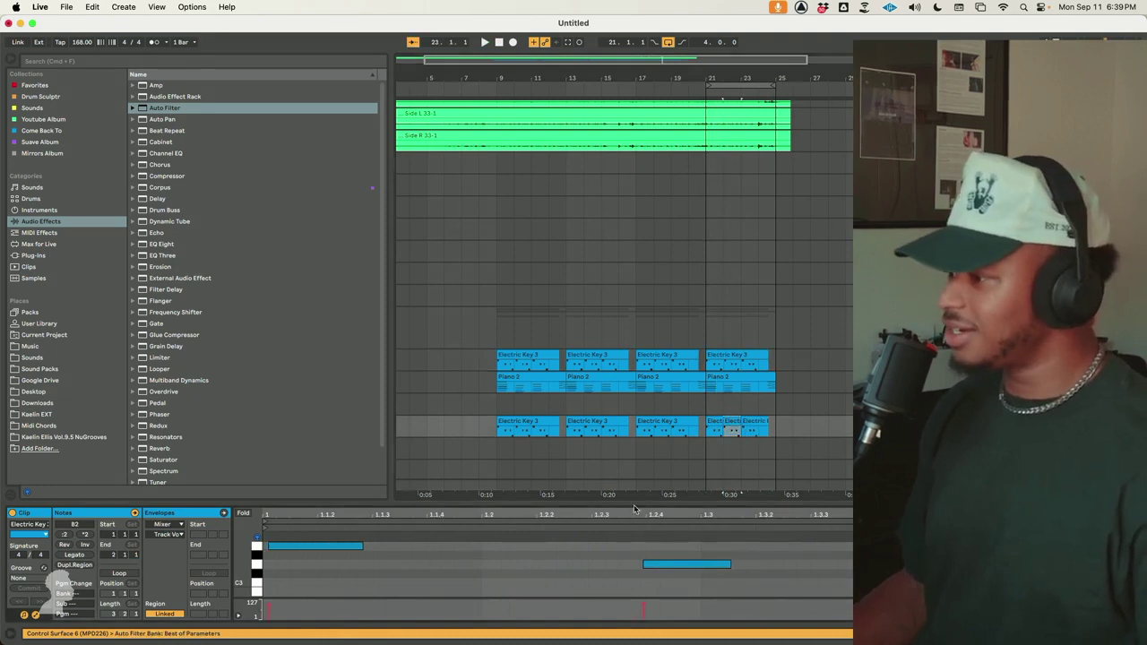
drag(633, 509, 633, 391)
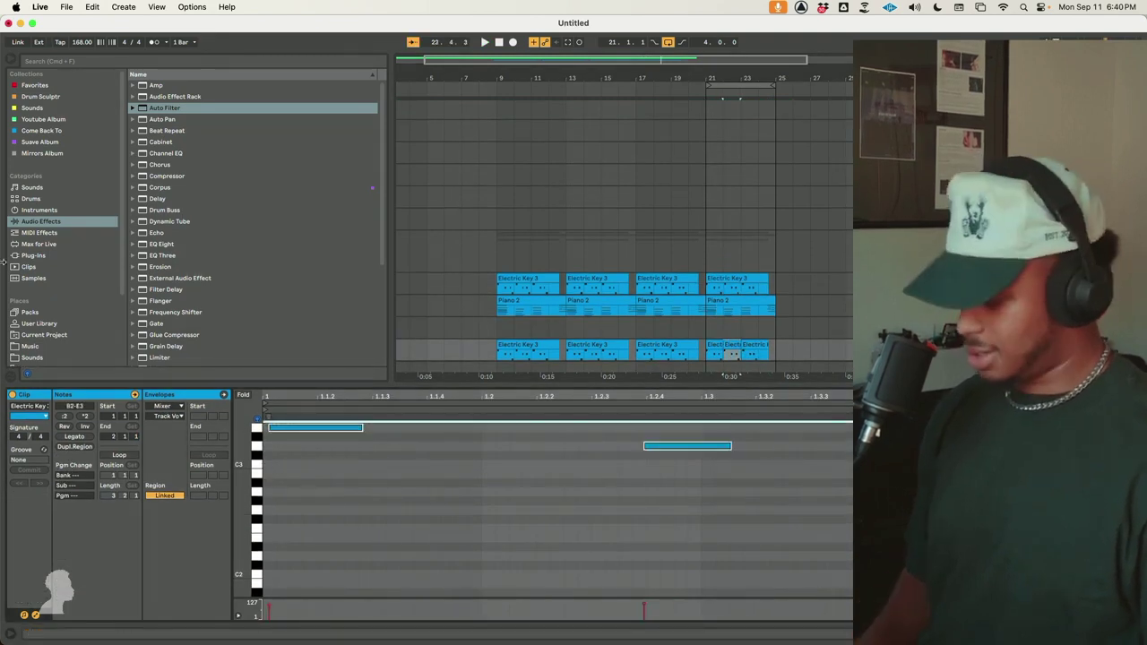
key(Down)
key(Down)
Copy the transposed Electric Key clip at bar 22 to the bass track and play the loop
click(733, 342)
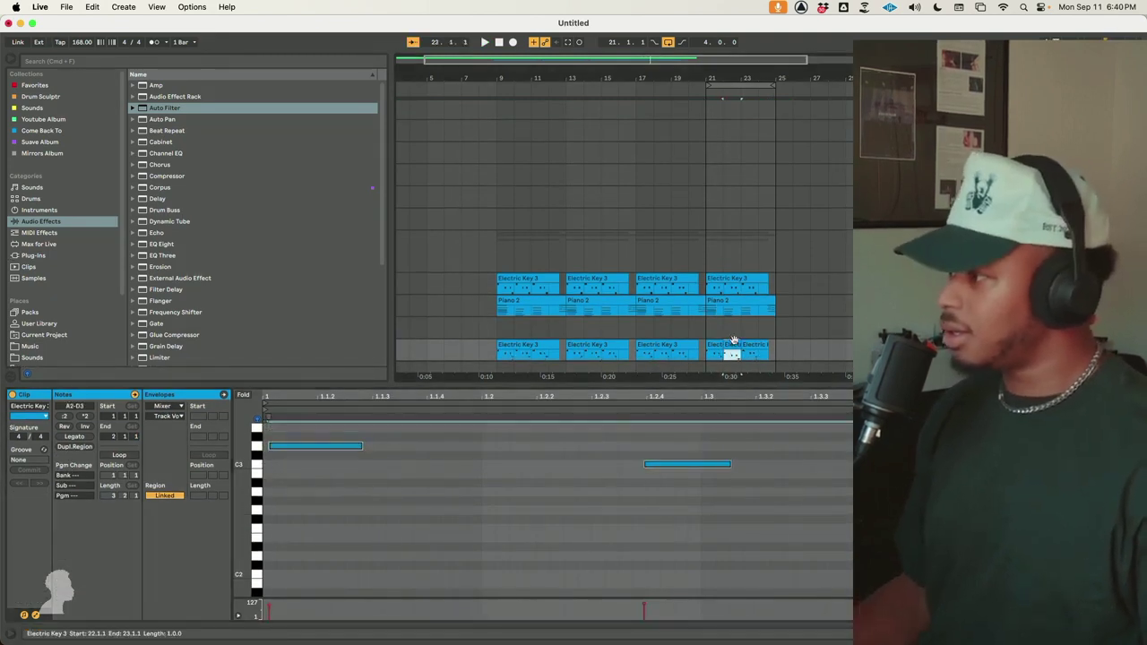
click(735, 292)
key(space)
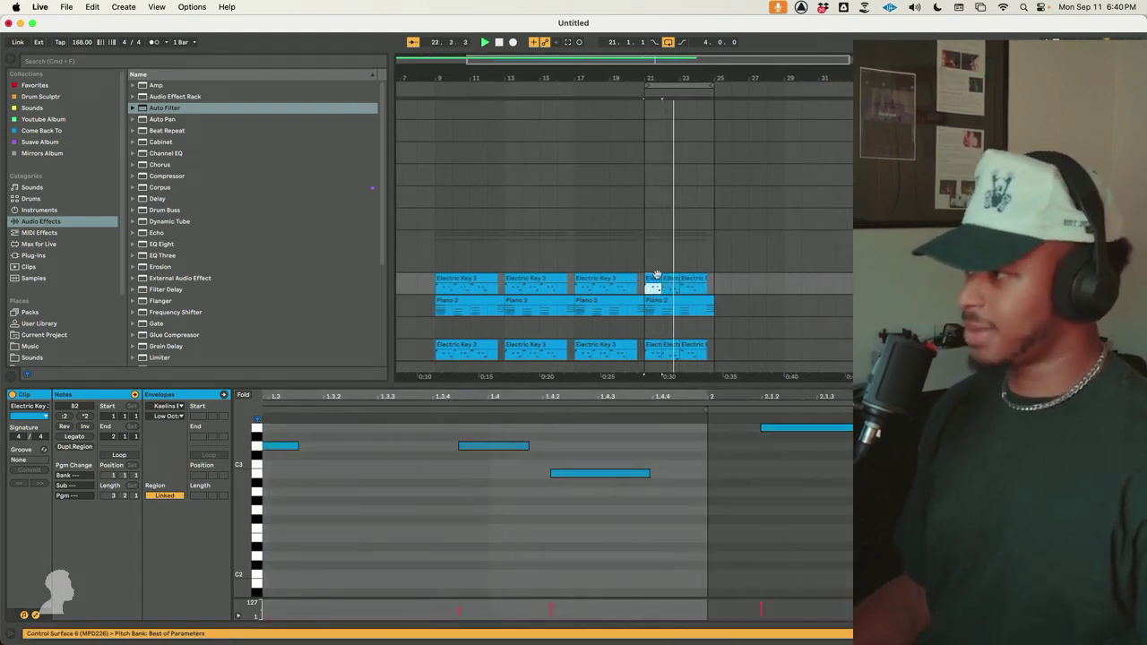
Delete the Electric Key clips starting at bar 23 from both the bass track and the Electric Key track
key(space)
click(668, 277)
click(679, 279)
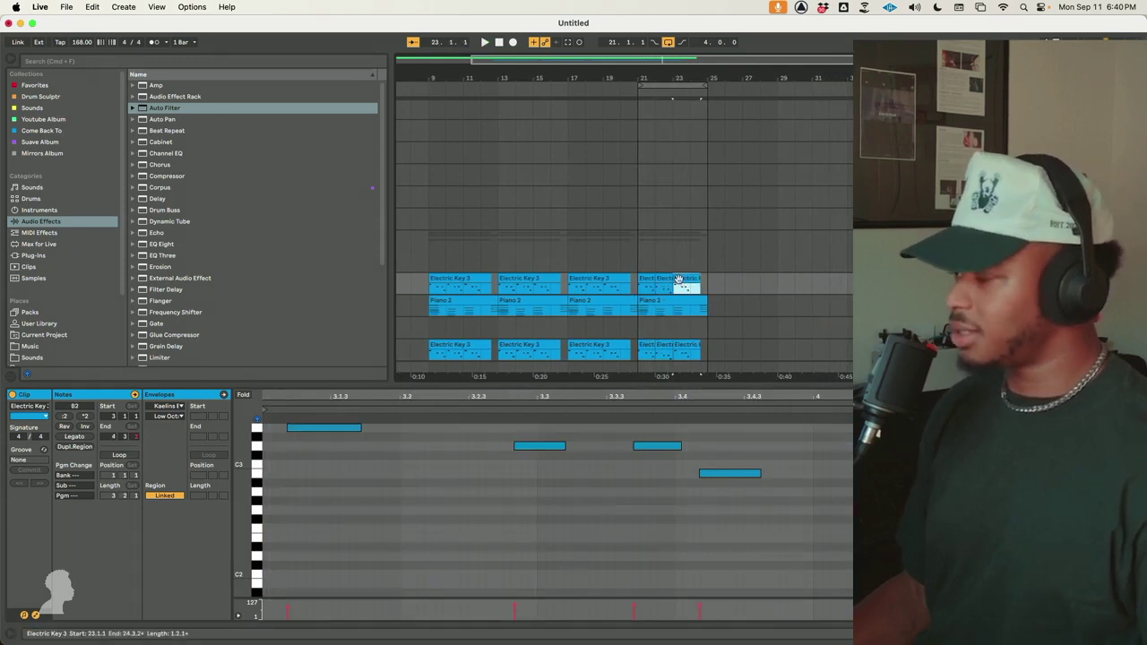
key(Delete)
click(688, 346)
key(Delete)
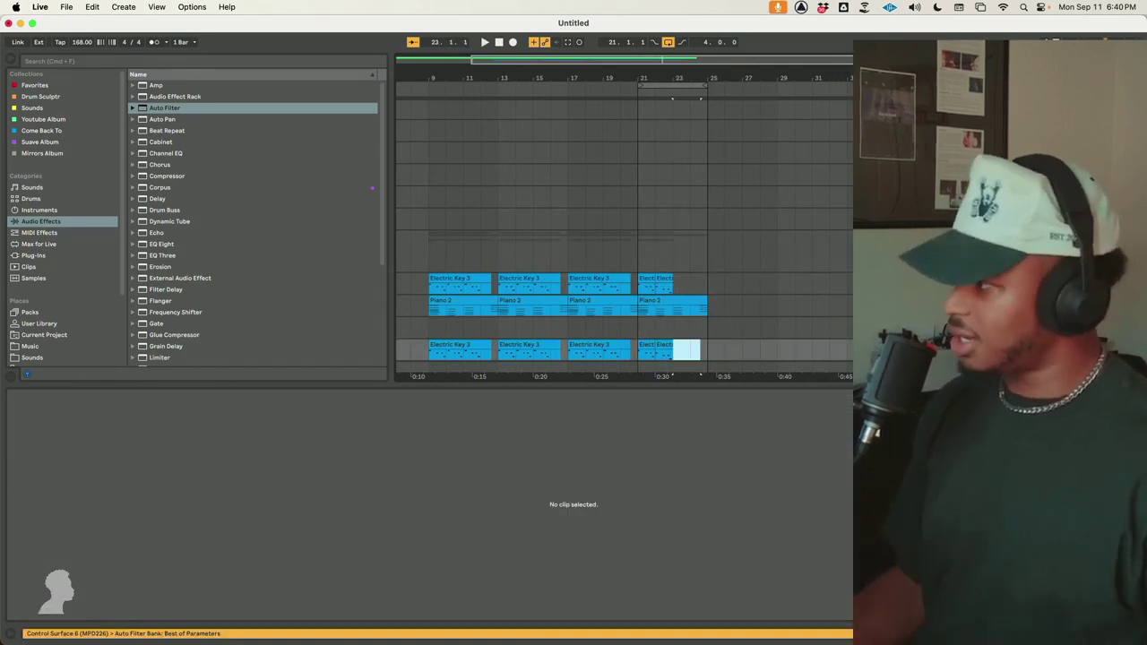
Record a new bass part on the bass track over bars 23 to 25 while the loop at bar 21 plays
click(968, 283)
drag(968, 386, 968, 505)
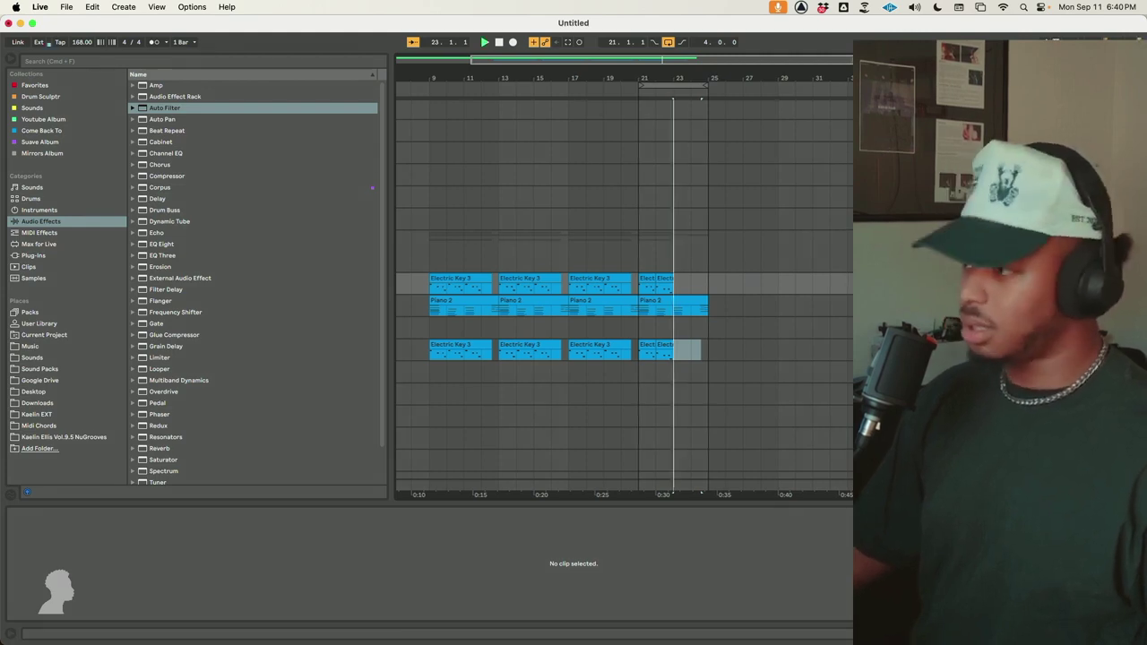
key(space)
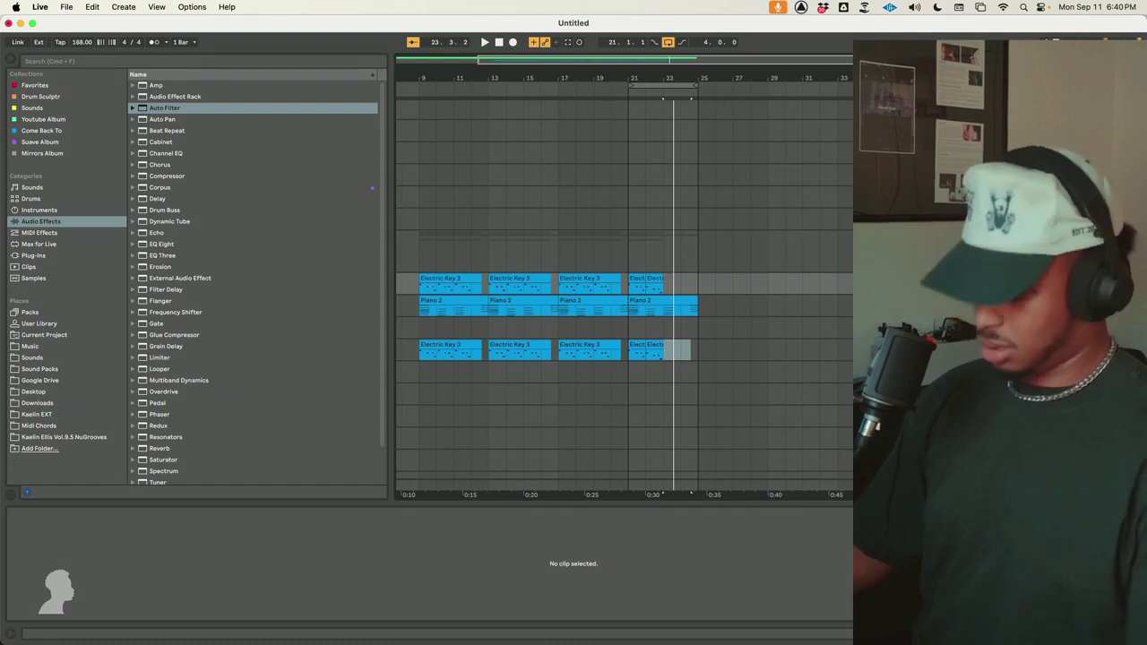
key(F9)
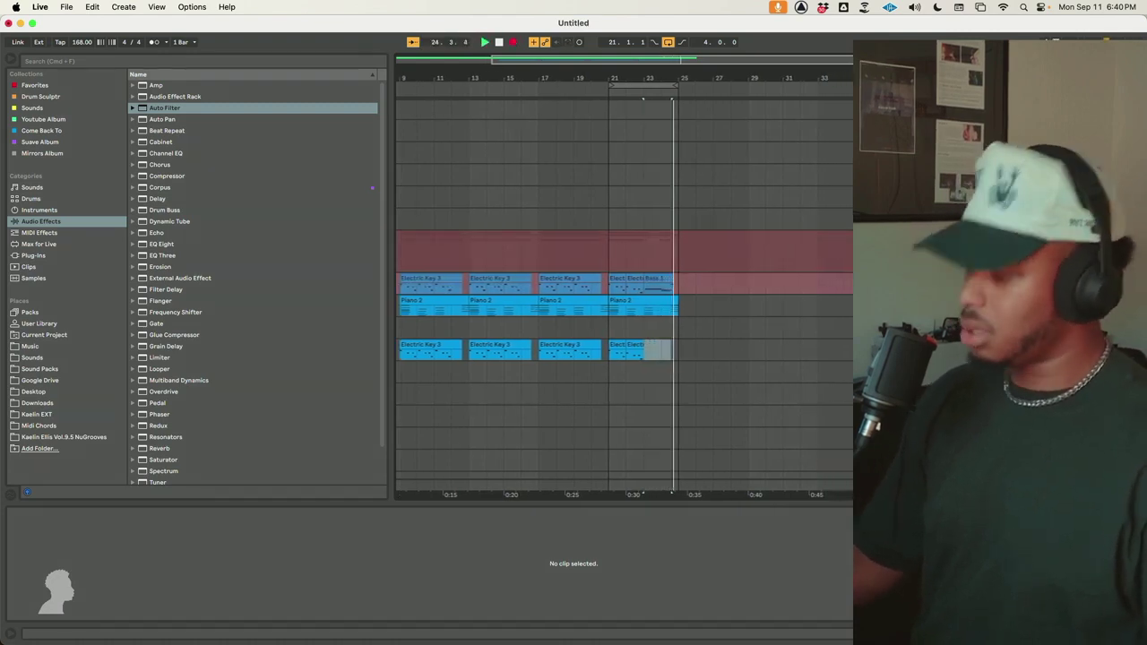
key(F9)
Transpose the chord at bar 23 in the last Piano 2 clip up to the range C3 to B3 and play the loop
click(707, 308)
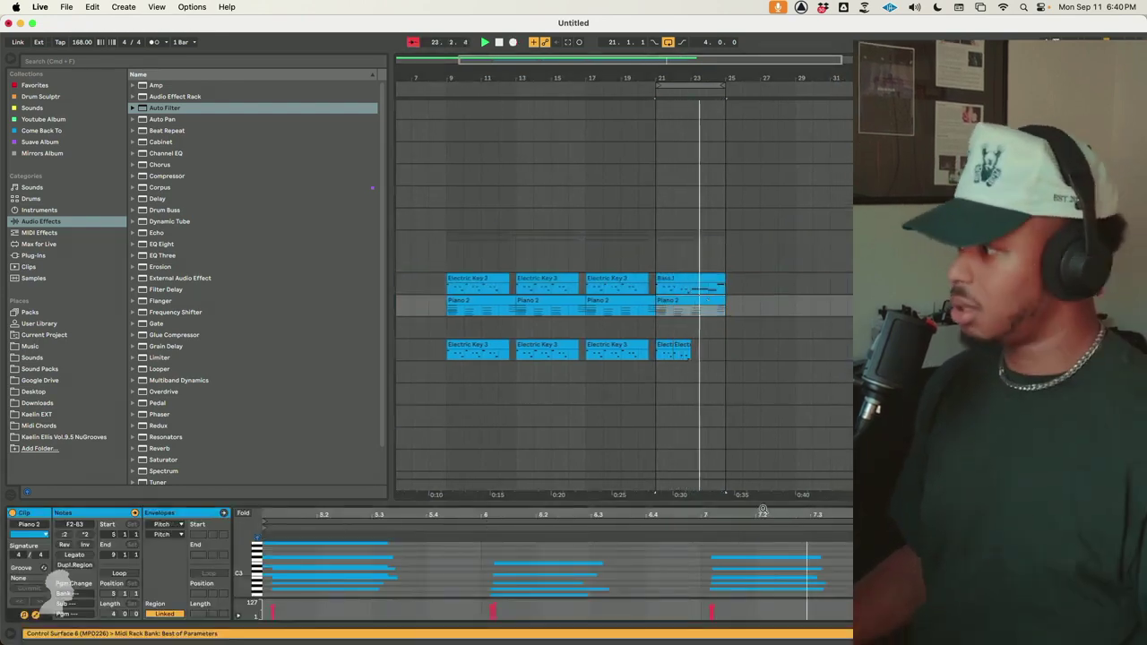
drag(764, 503, 762, 410)
drag(753, 547, 759, 411)
key(Up)
key(Up)
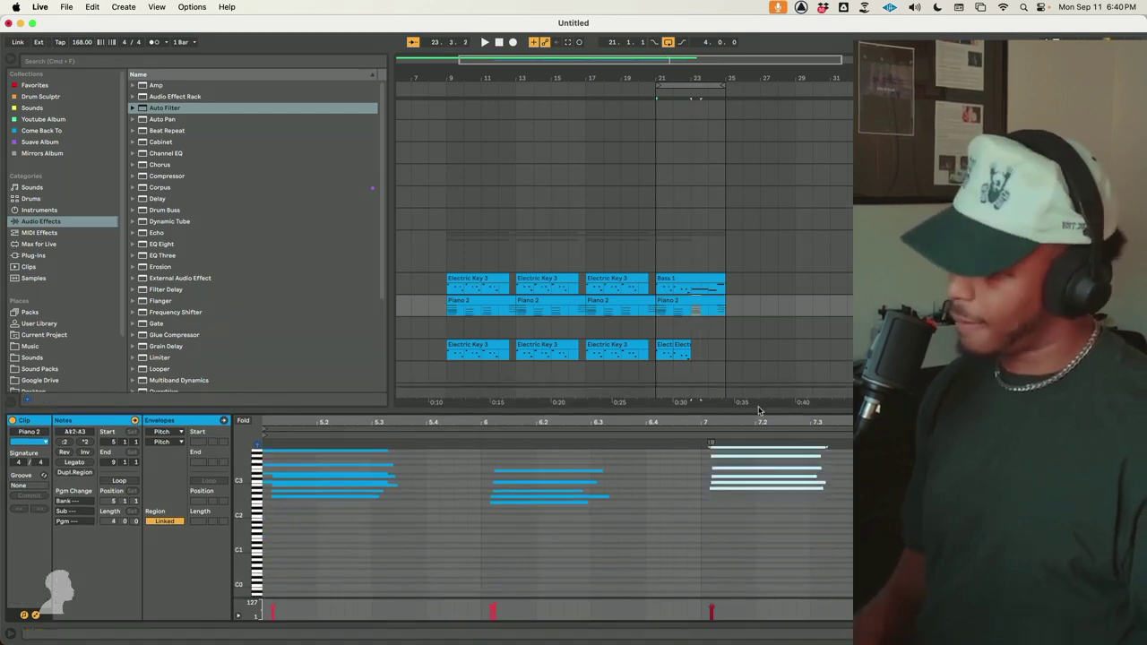
key(space)
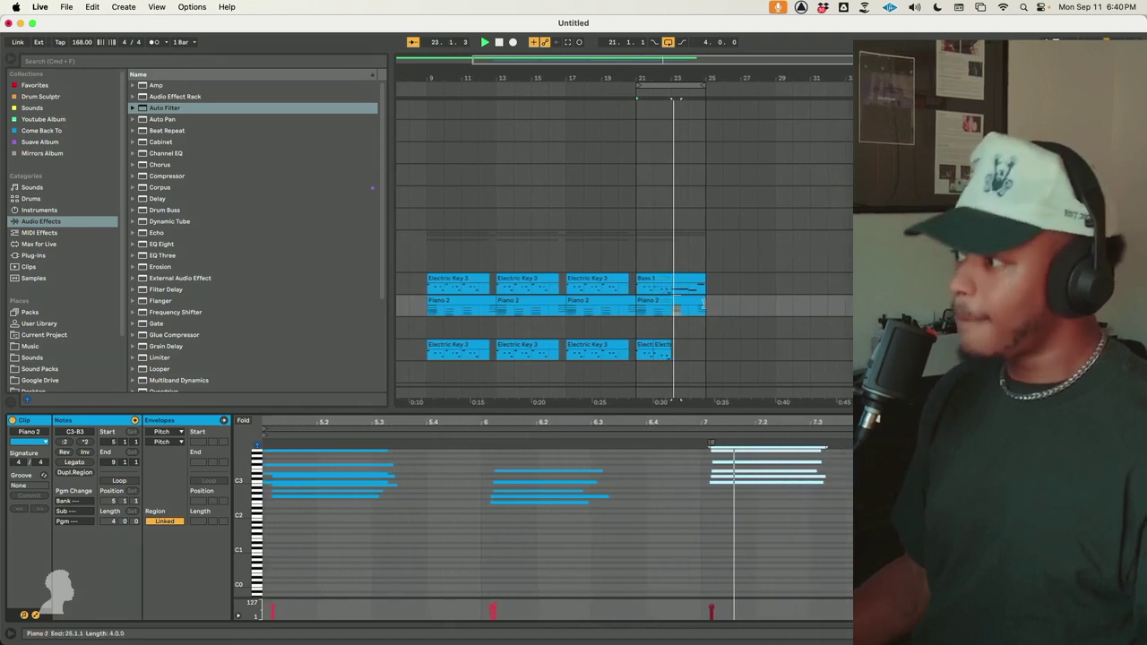
Extend the loop back to bar 9 so it covers 16 bars, and play it from there
click(689, 287)
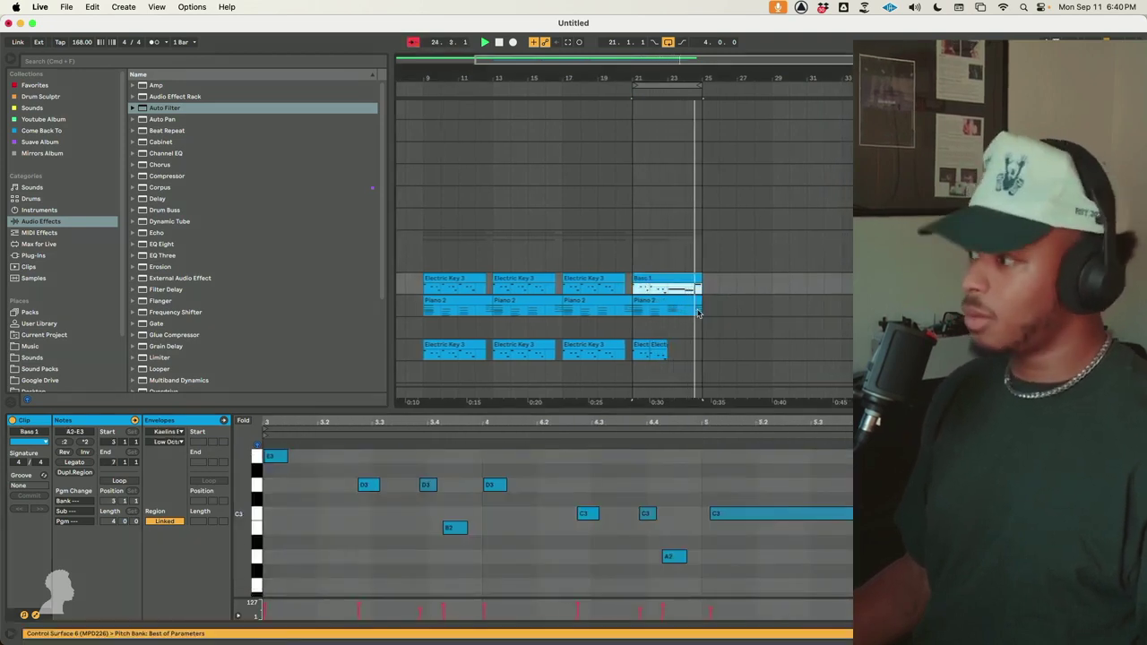
drag(636, 90, 423, 110)
scroll(604, 243, left, 3)
key(space)
scroll(661, 296, down, 2)
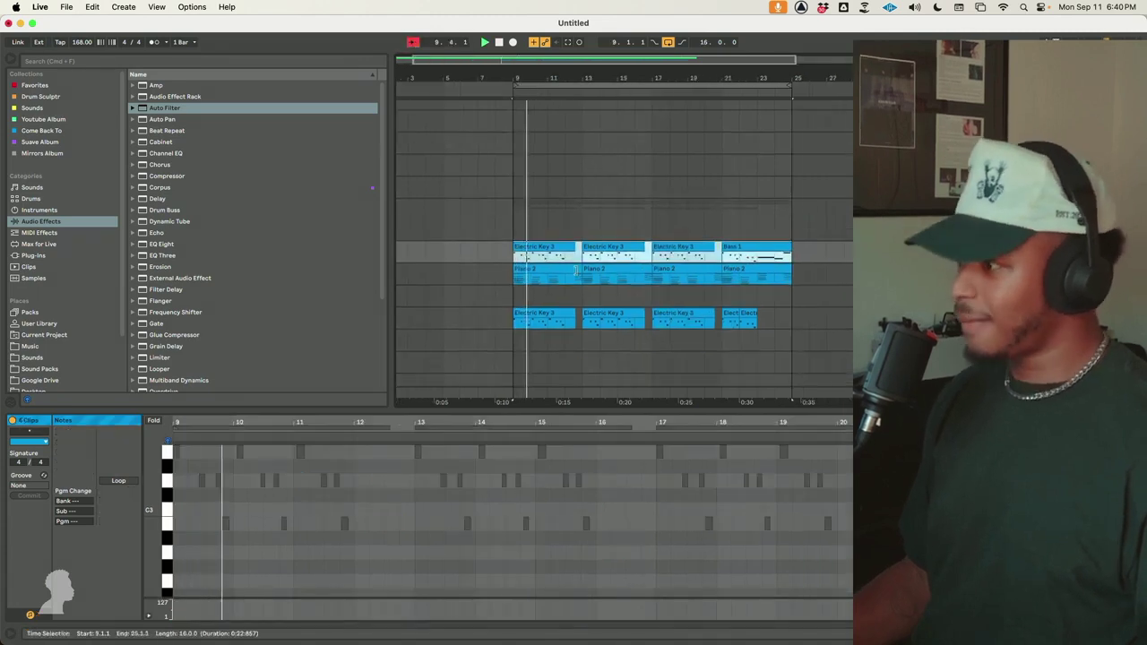
Deactivate the Piano 2 clips at bars 9 and 13 while the loop plays
click(536, 267)
key(space)
key(space)
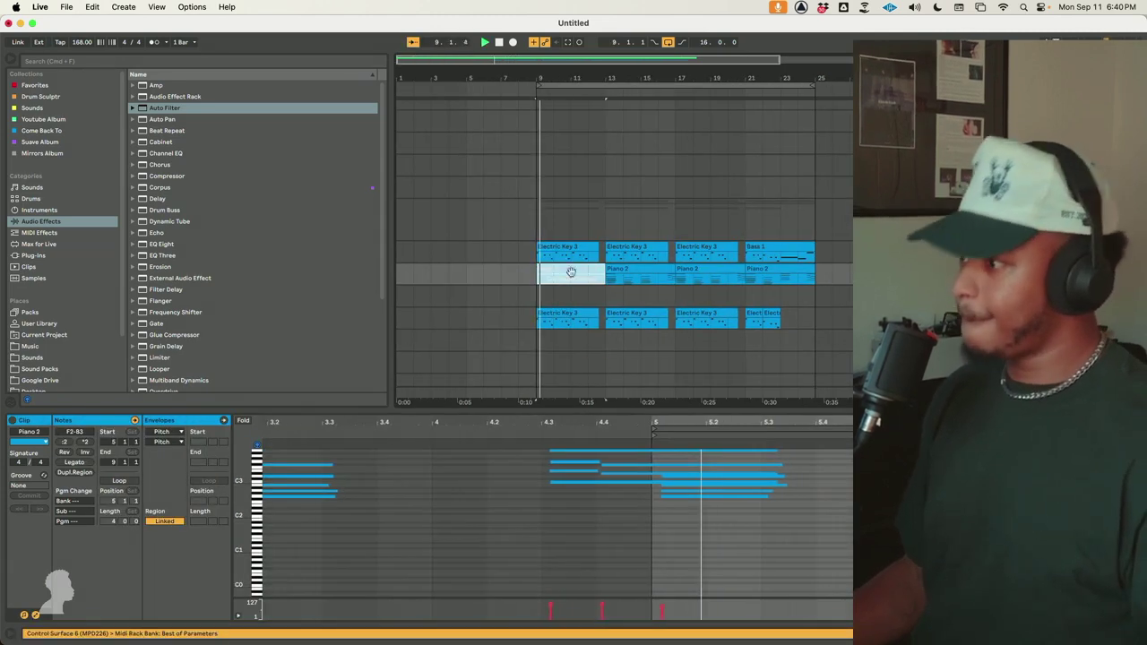
key(0)
click(609, 271)
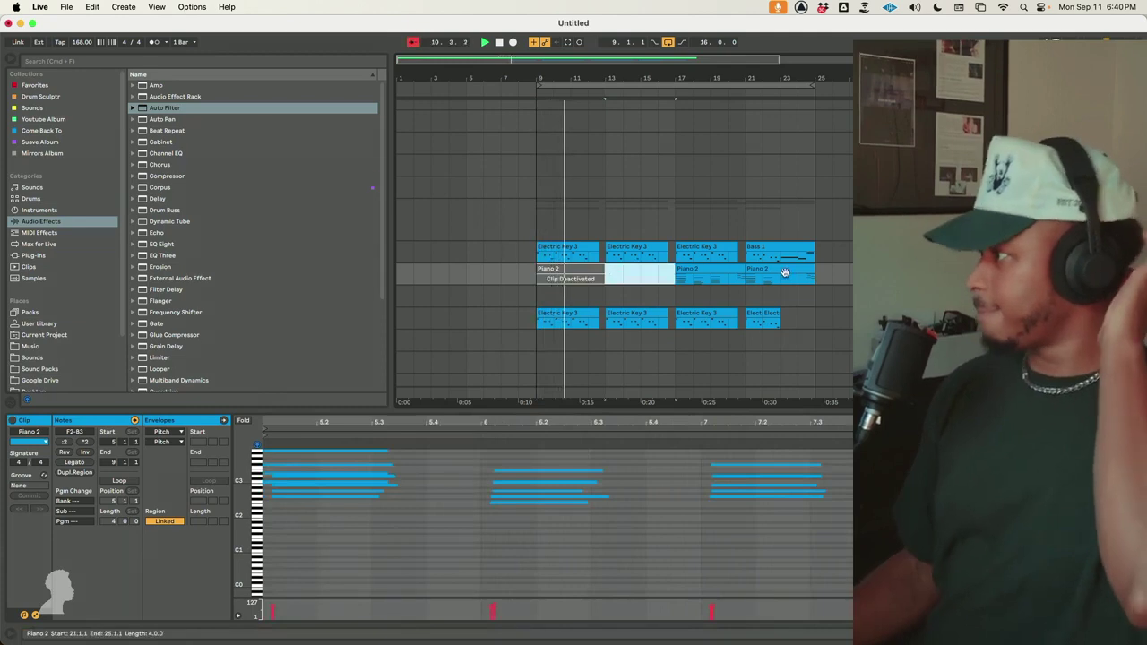
key(0)
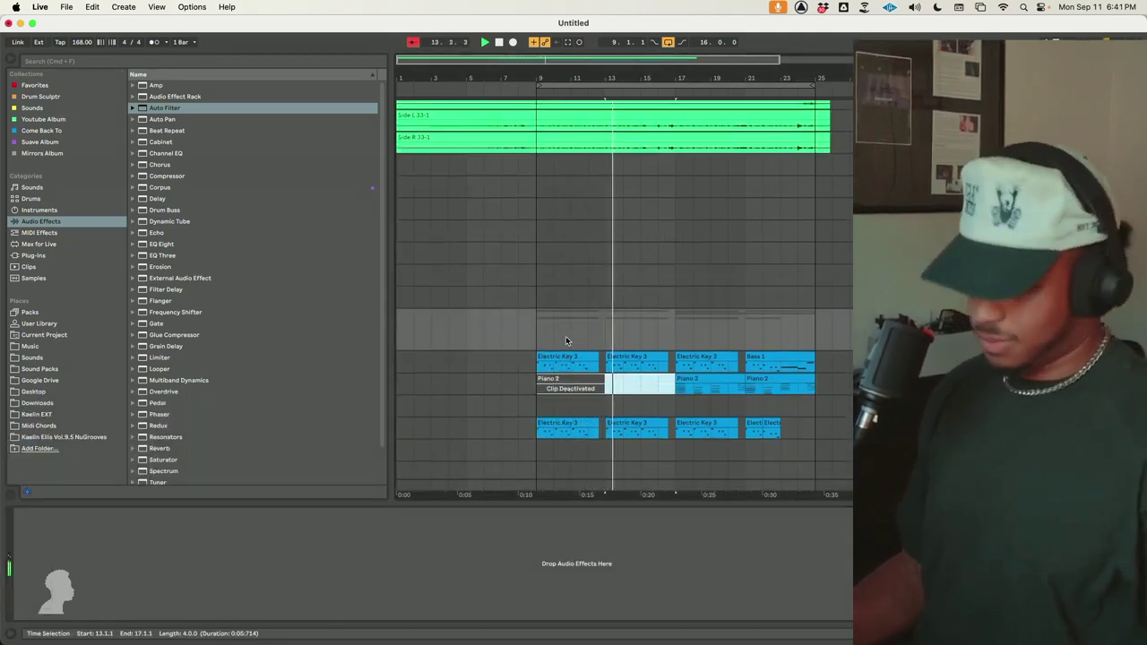
Add the Guitar Rig 6 FX plug-in from the favorites to the group track above the bass clips
scroll(579, 418, up, 5)
key(super+z)
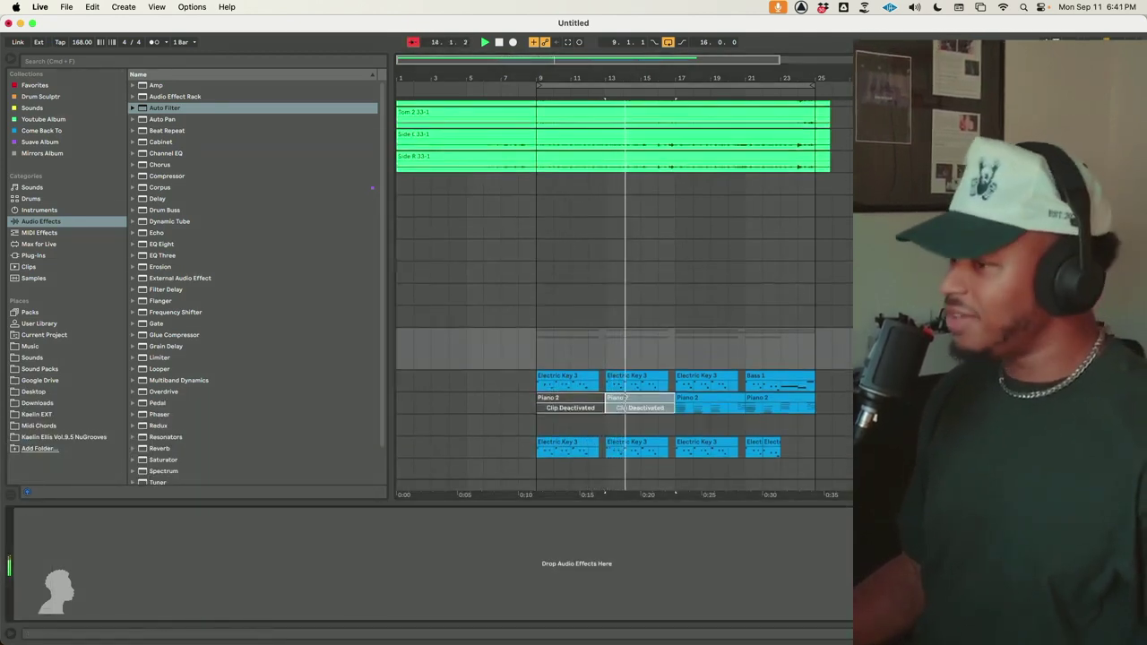
click(54, 87)
click(189, 382)
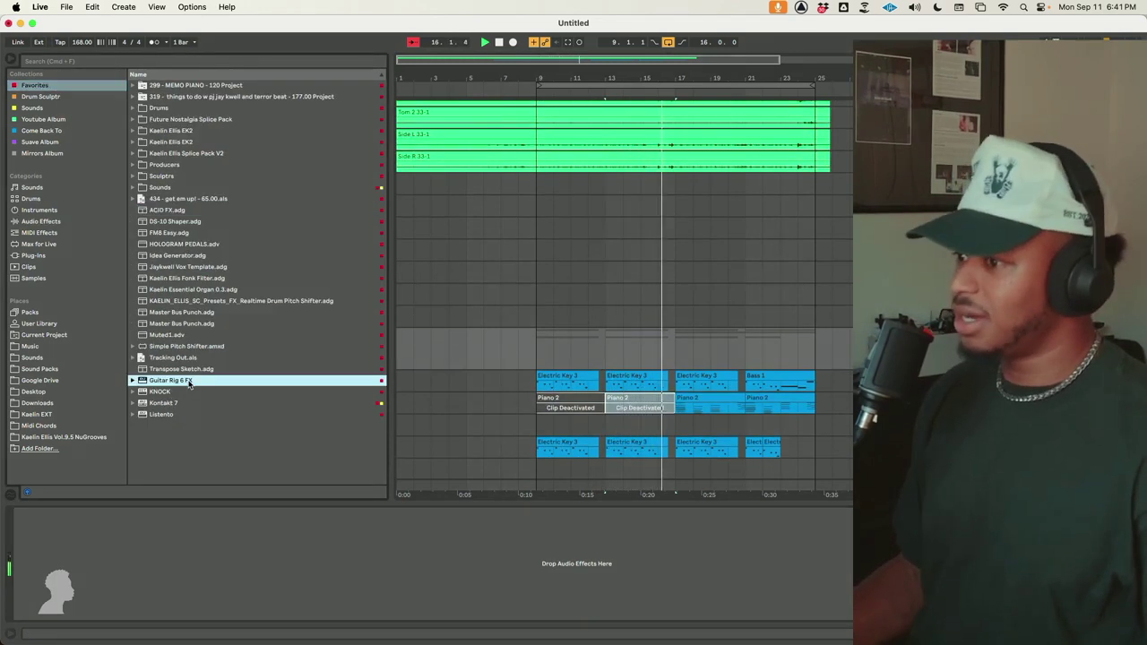
double_click(239, 383)
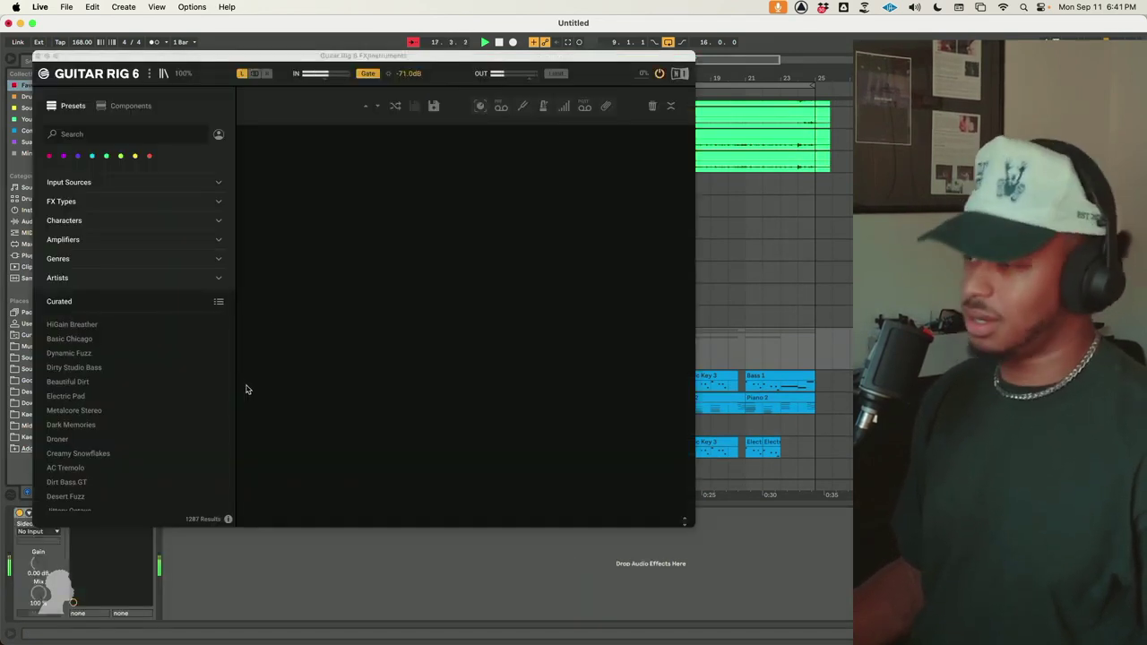
Set Guitar Rig's input to stereo, filter its presets by the Mixbus source, load Wide Lo-Fi Master and close the plug-in window
click(256, 77)
click(85, 183)
click(179, 198)
click(91, 473)
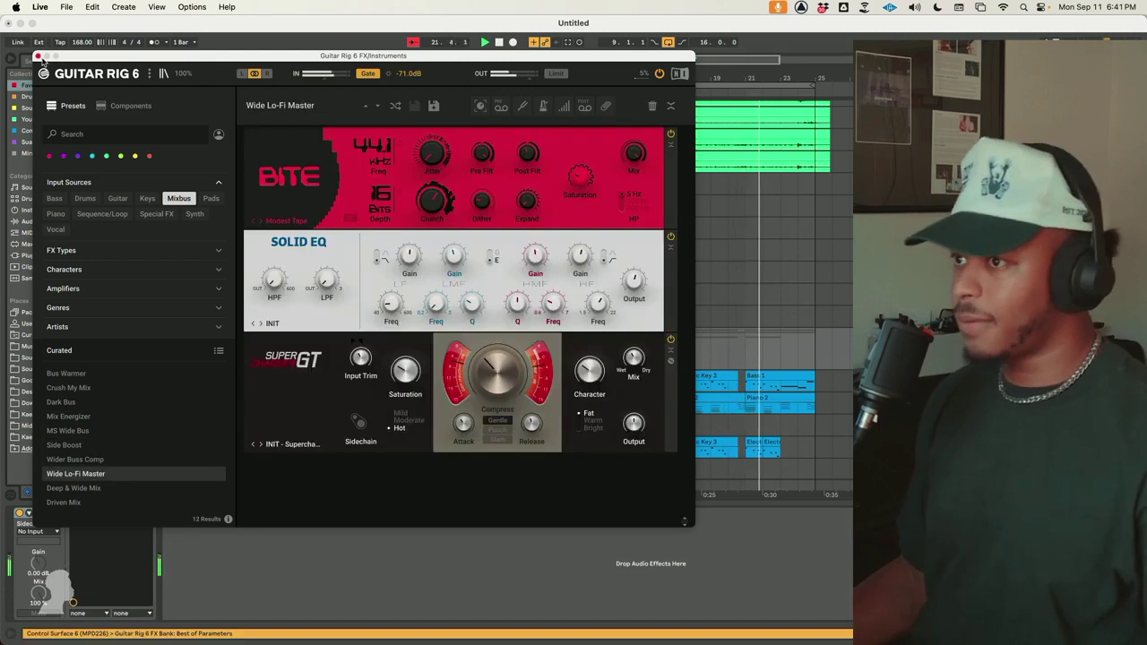
click(39, 56)
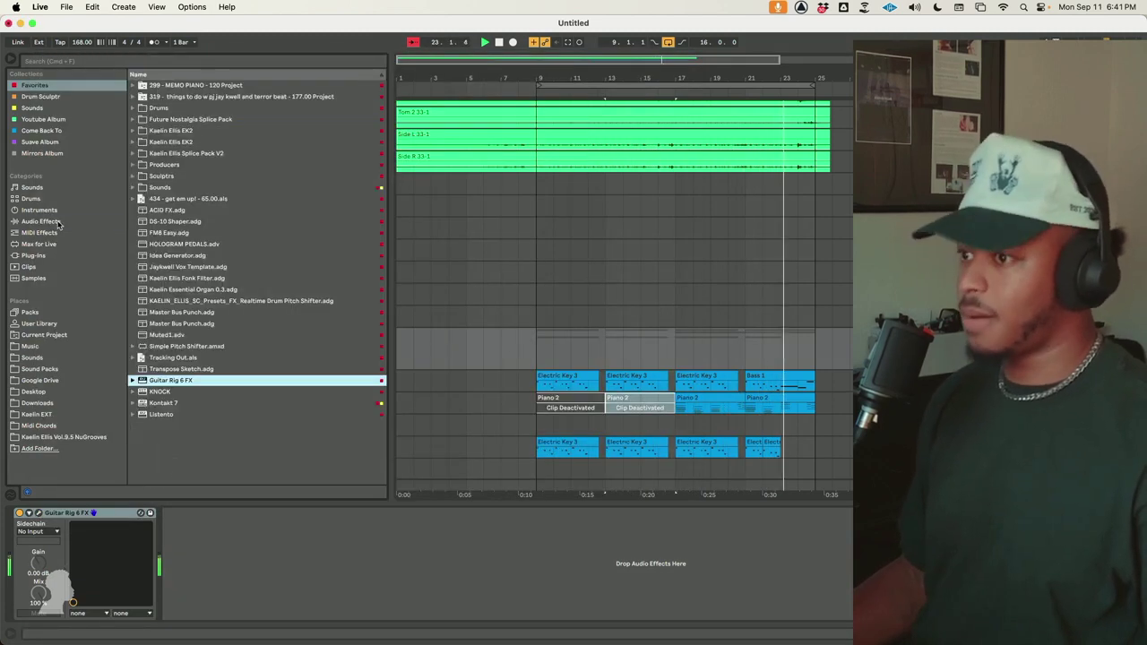
Find the OTT preset of Multiband Dynamics among the audio effects and select it
click(45, 221)
click(139, 382)
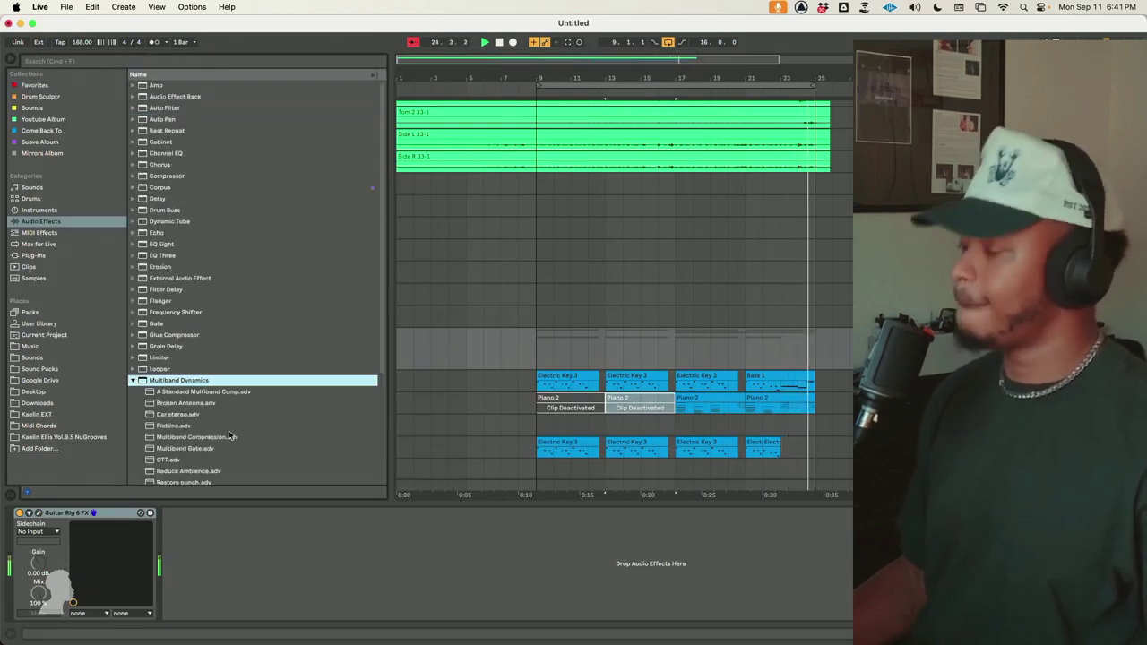
scroll(447, 341, down, 5)
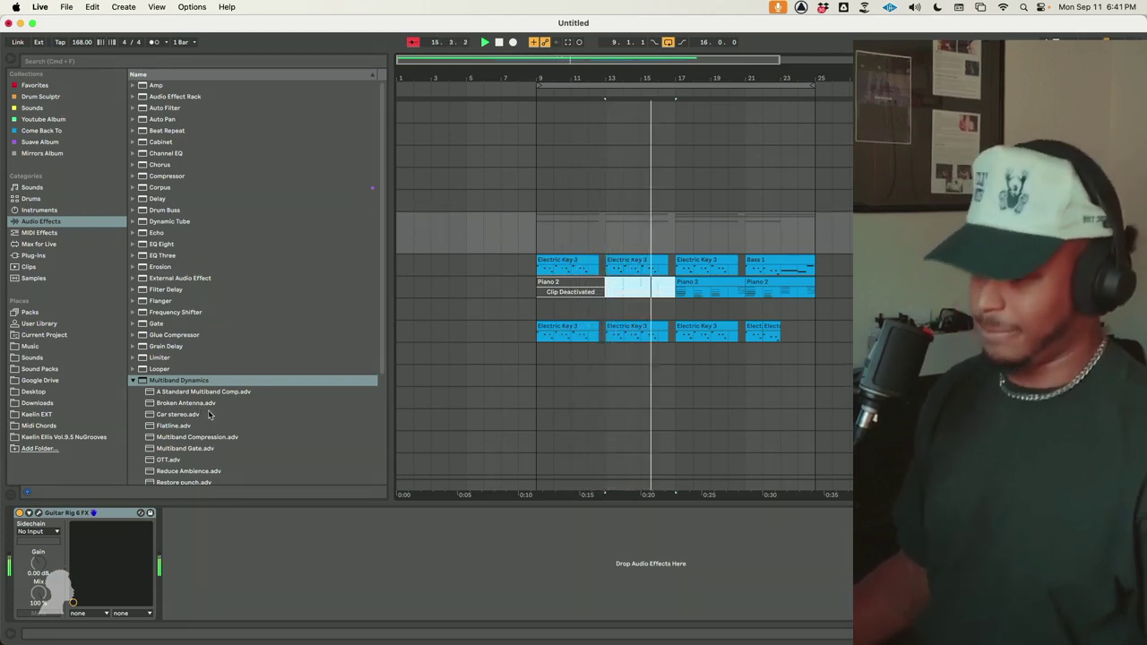
scroll(202, 434, down, 5)
key(0)
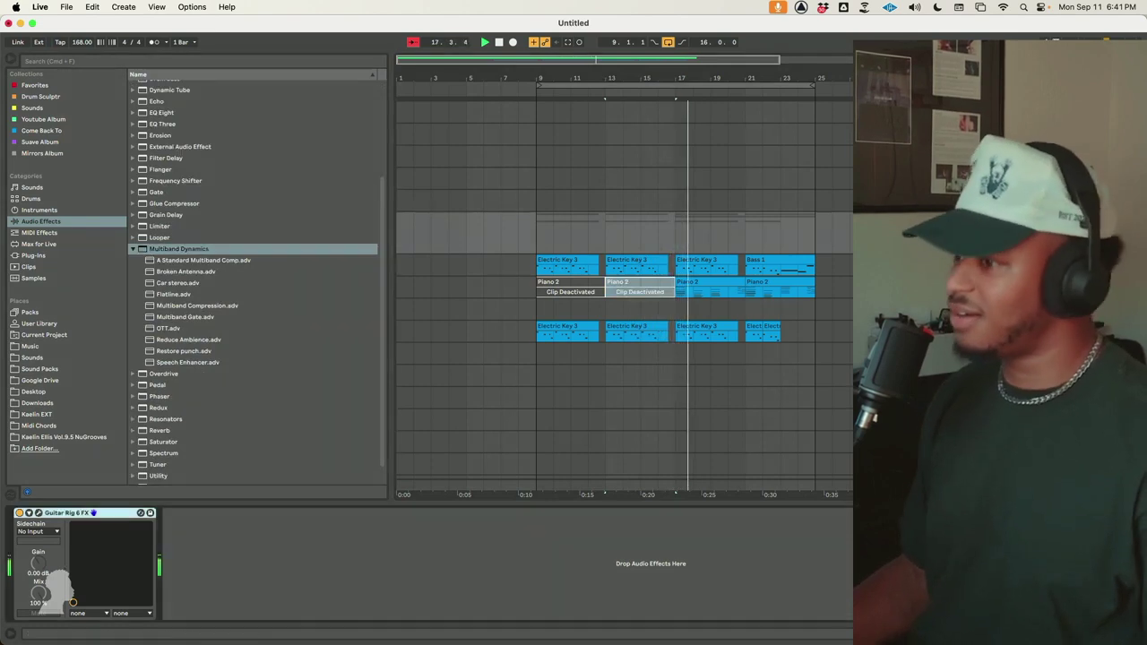
click(179, 329)
Duplicate bars 9 to 25 of all tracks onto bars 25 to 41 and extend the loop to bar 41
click(637, 272)
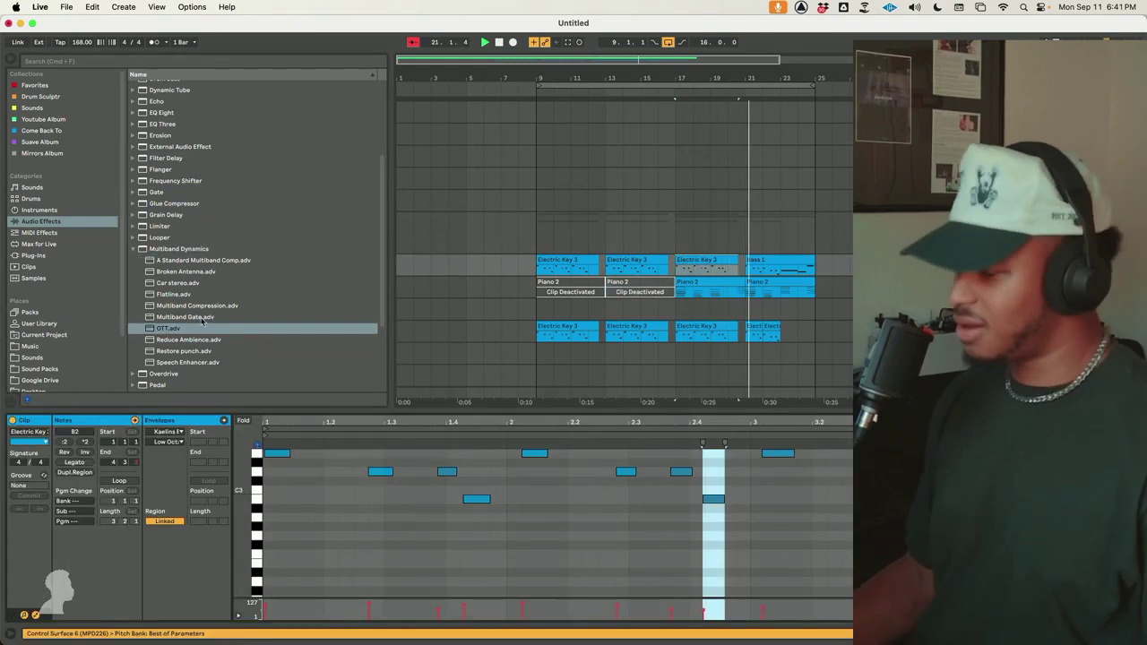
scroll(529, 201, up, 6)
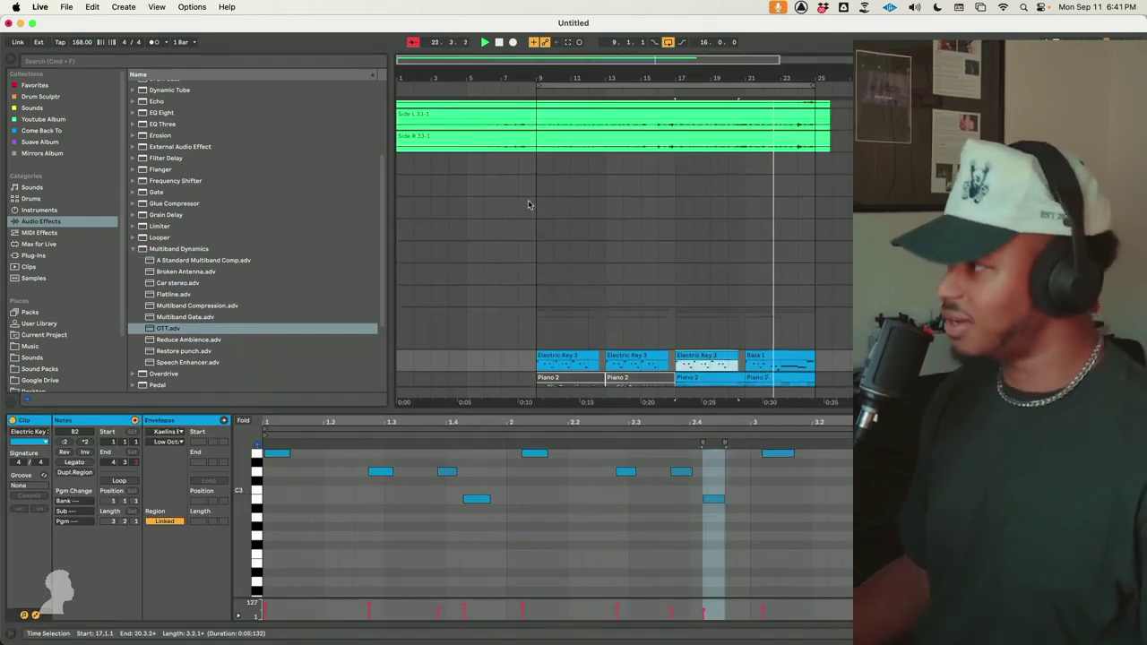
scroll(527, 201, down, 6)
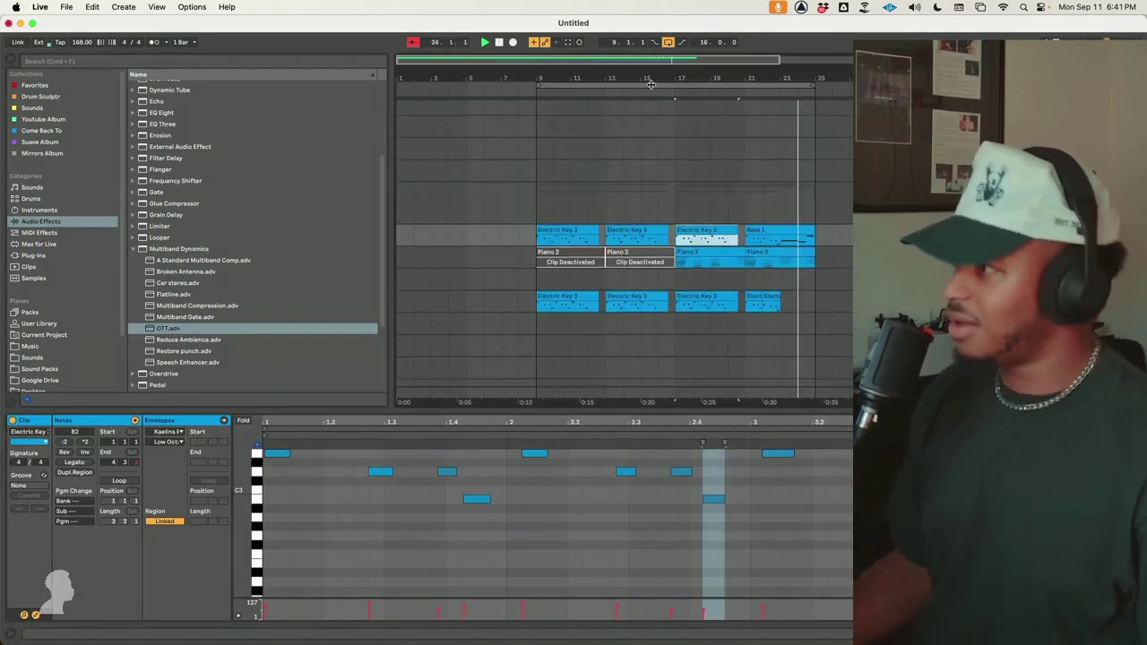
click(652, 84)
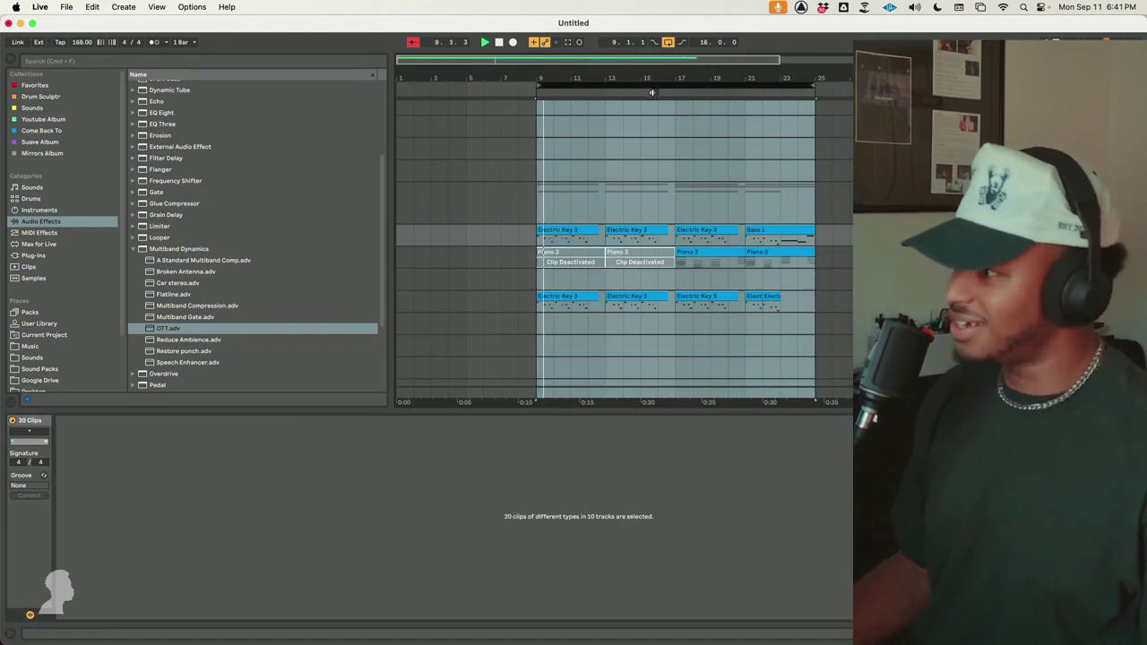
scroll(661, 150, up, 6)
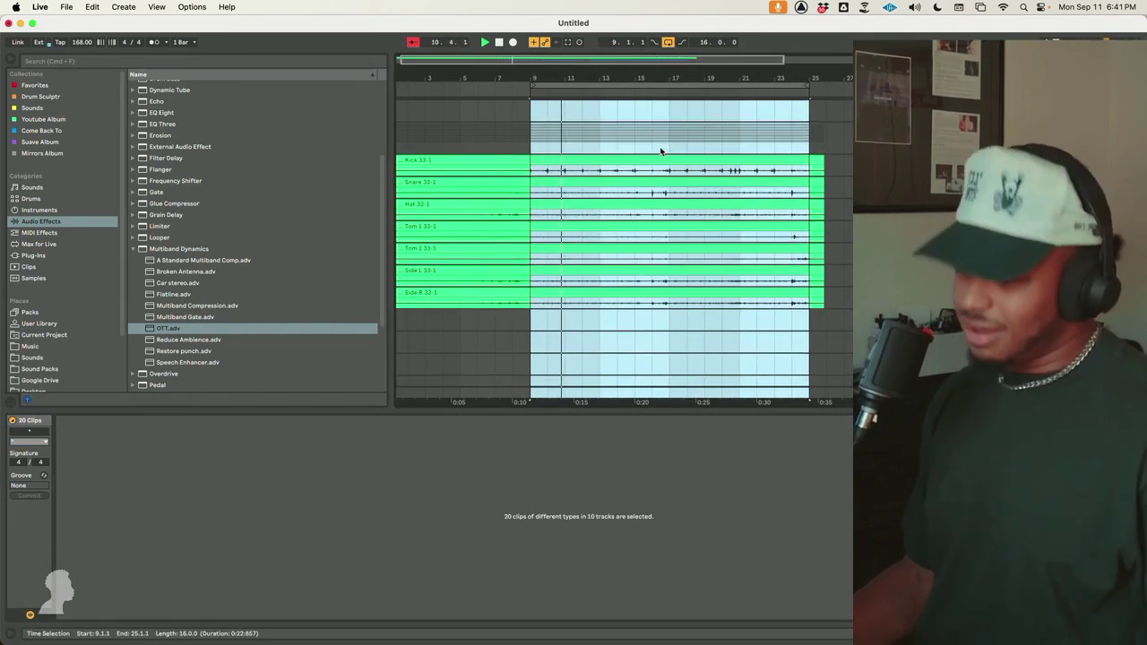
key(super+d)
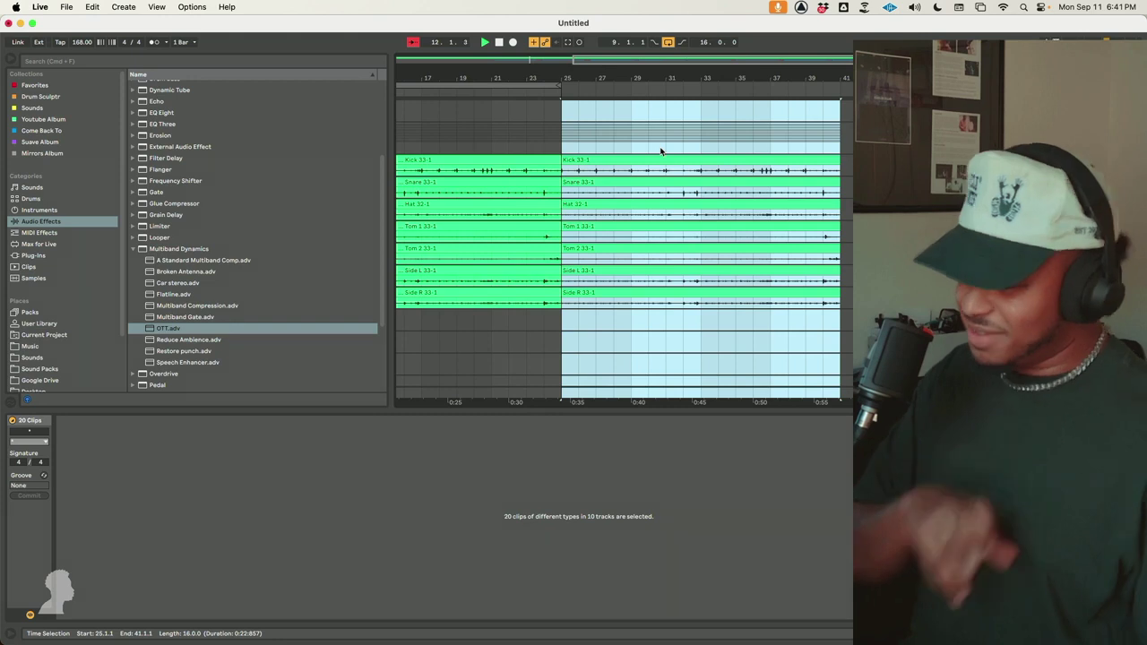
drag(556, 89, 839, 100)
scroll(764, 174, down, 6)
scroll(706, 148, down, 5)
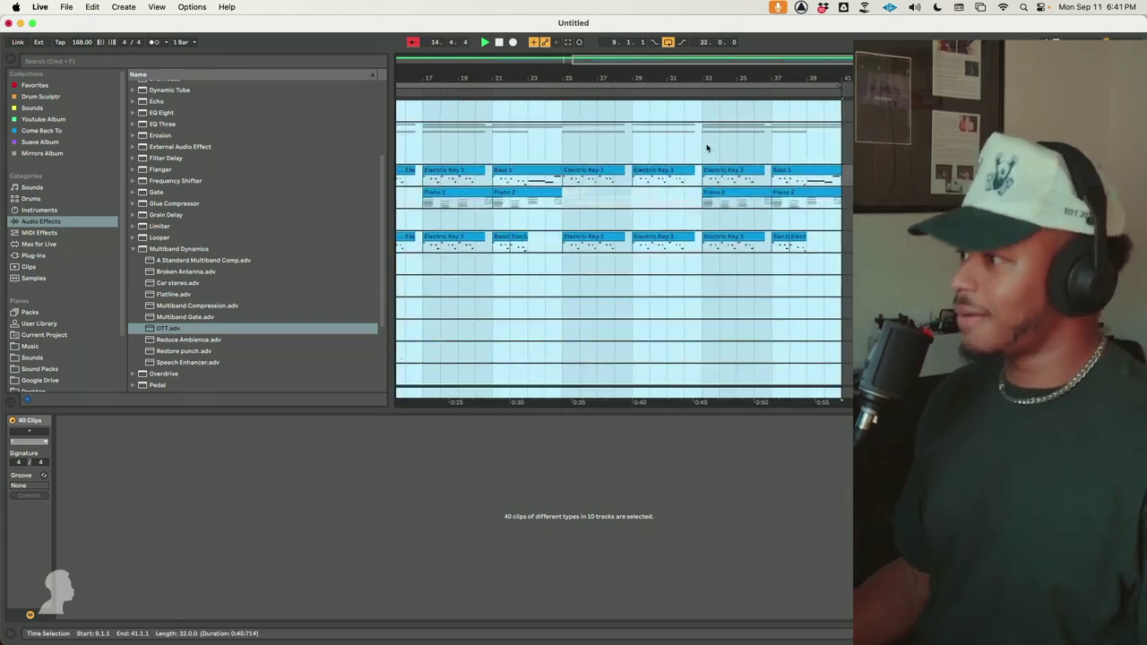
Delete the duplicated Piano 2 clips from bars 25 to 41
mouse_move(615, 75)
mouse_down()
mouse_move(601, 45)
mouse_move(655, 38)
mouse_up()
click(648, 200)
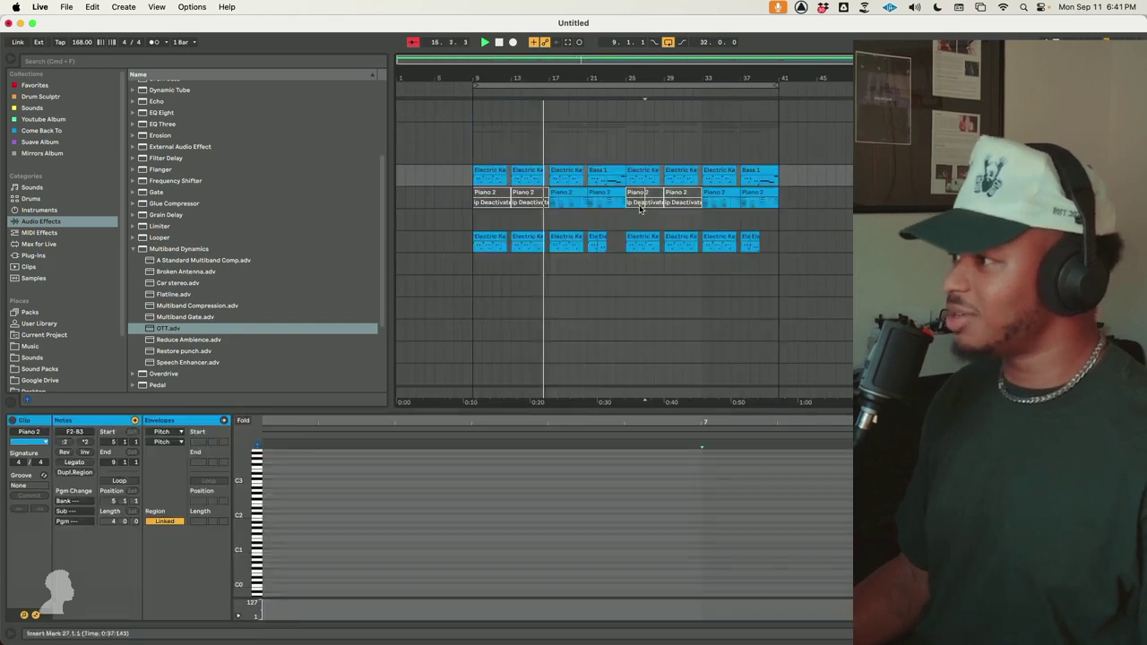
drag(653, 193, 768, 196)
key(Delete)
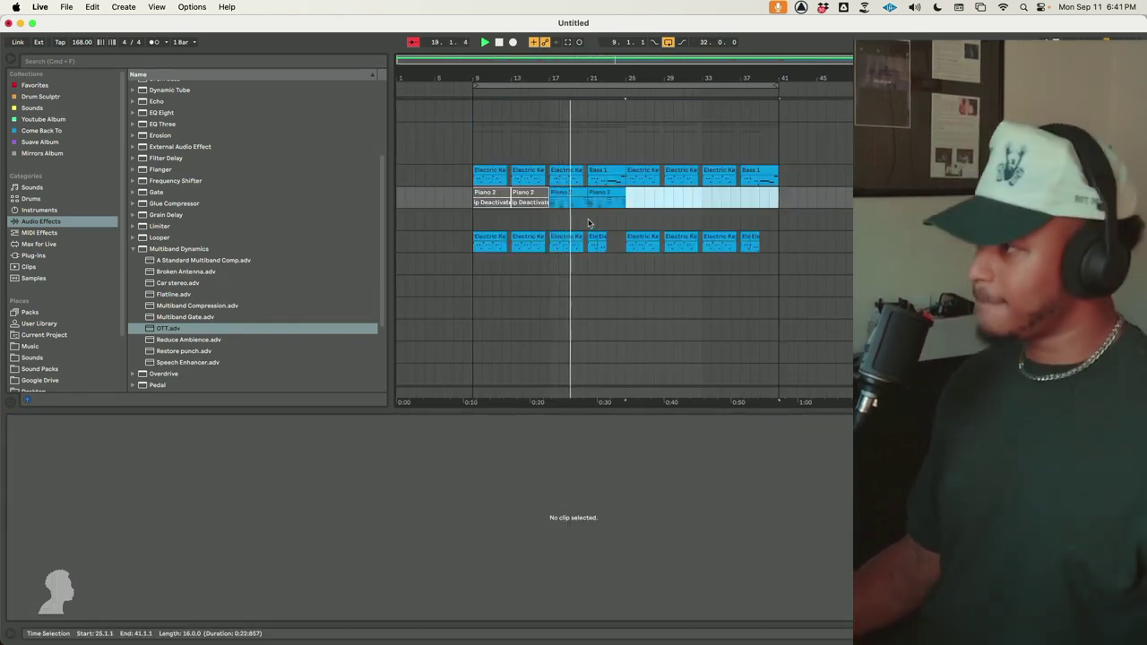
Move the loop start to bar 25 and record a new piano part over bars 25 to 41
click(437, 68)
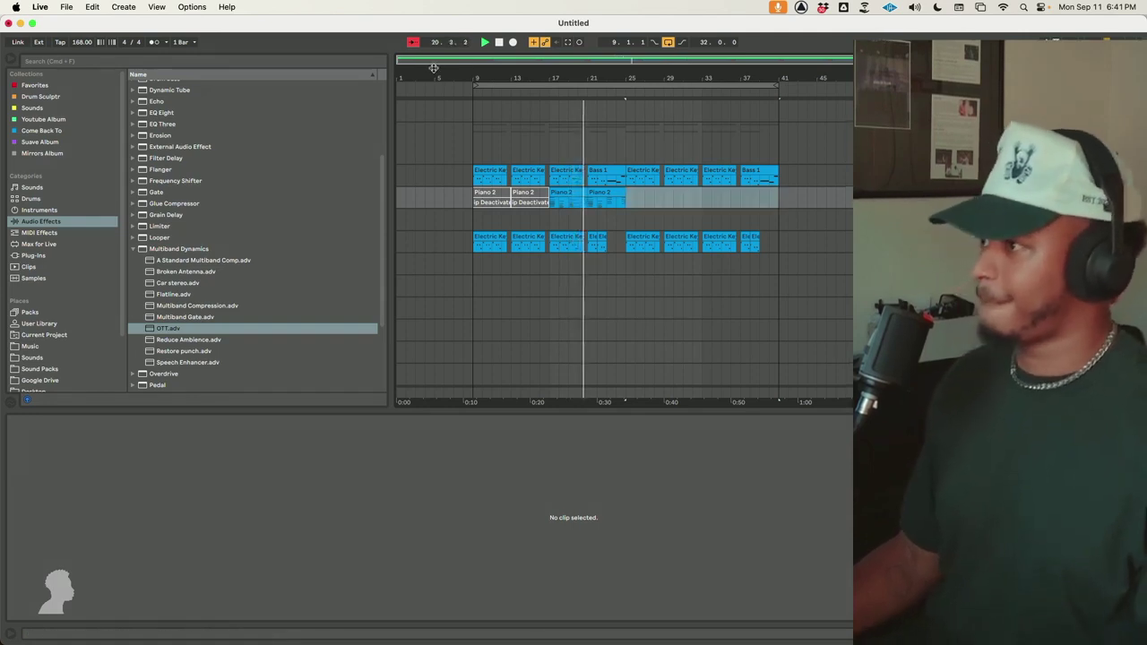
drag(473, 90, 624, 99)
key(F9)
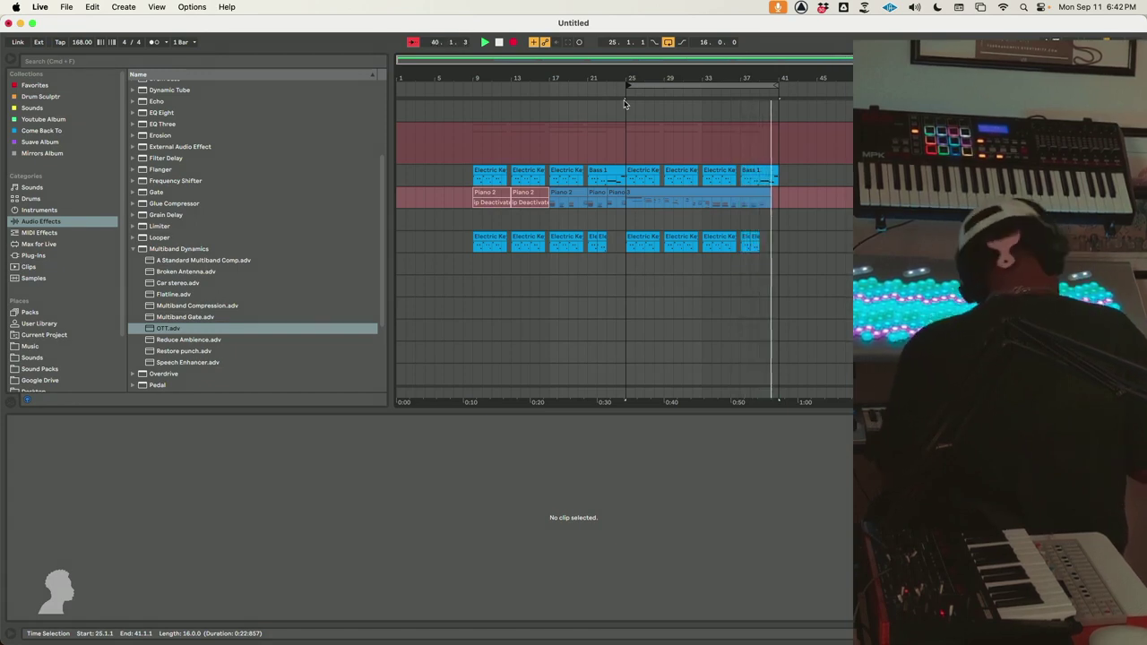
key(F9)
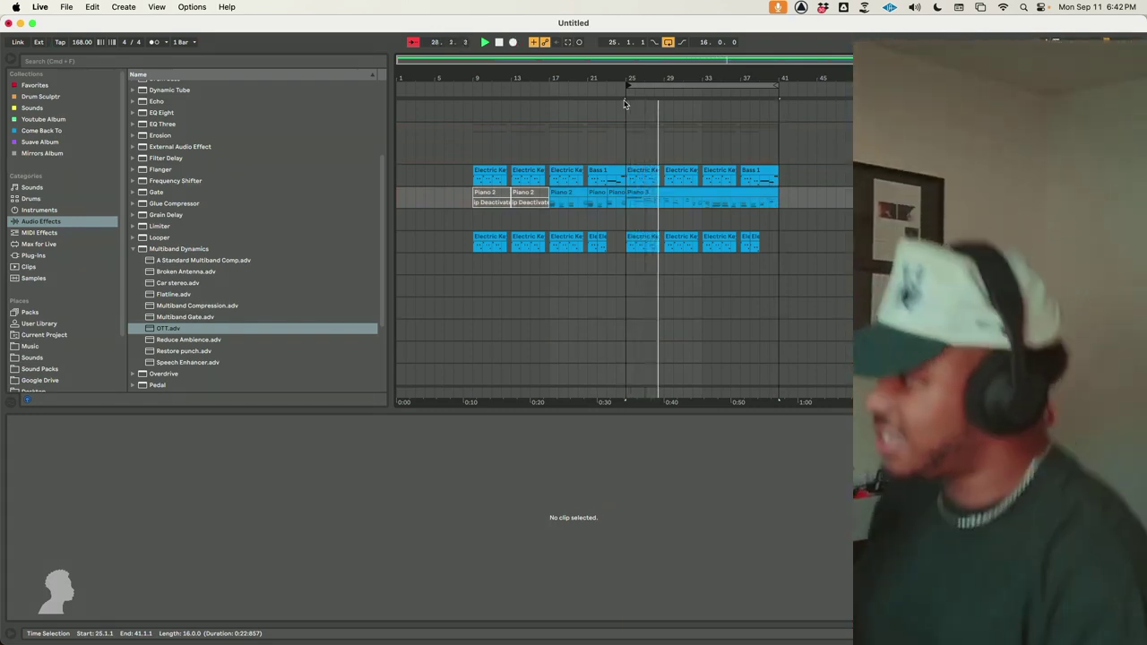
Duplicate the Electric Key track together with its clips
scroll(625, 104, down, 1)
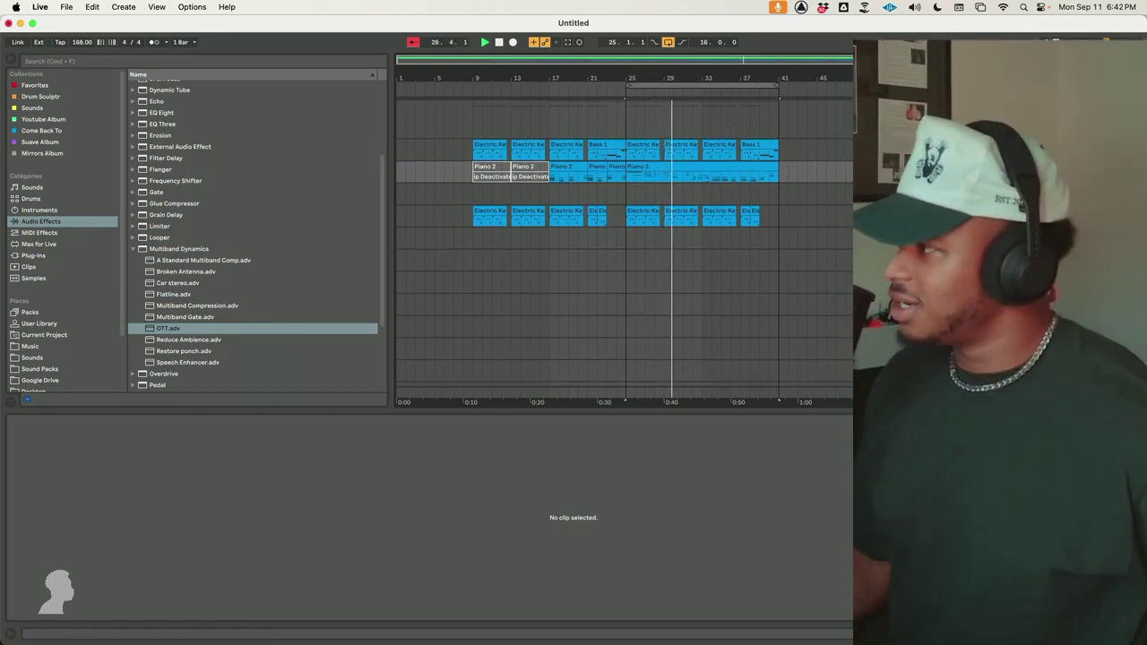
key(super+z)
key(super+z)
key(super+d)
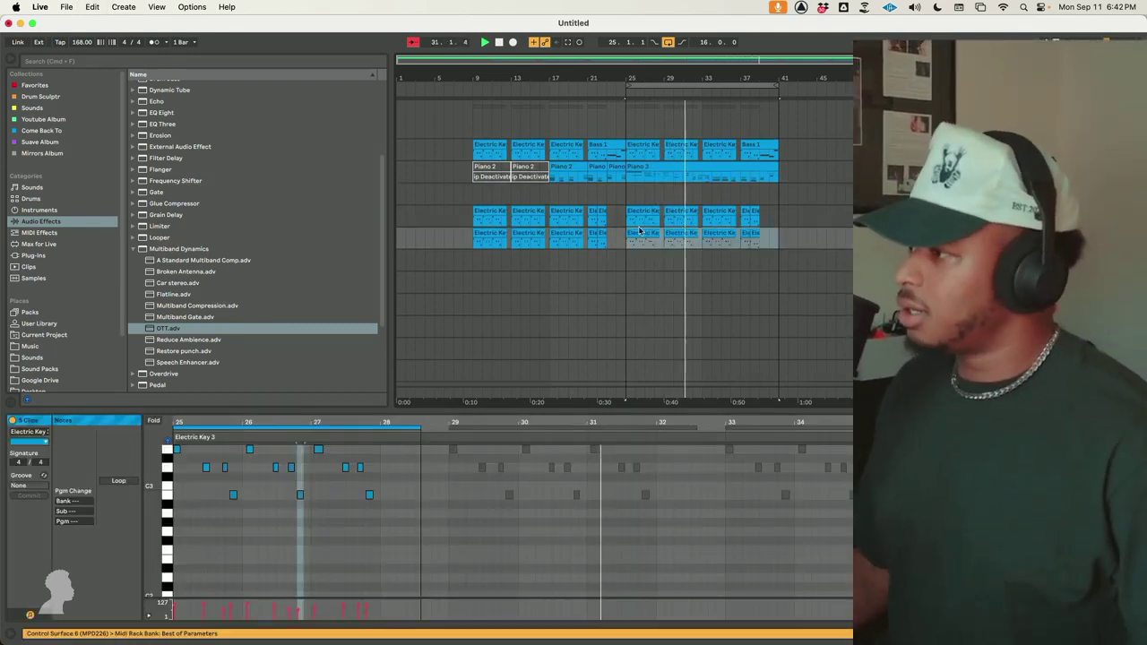
Replace the upper Electric Key track's clips from bar 25 with a captured MIDI part and extend its clip over bars 25 to 41
drag(626, 218, 812, 219)
key(BackSpace)
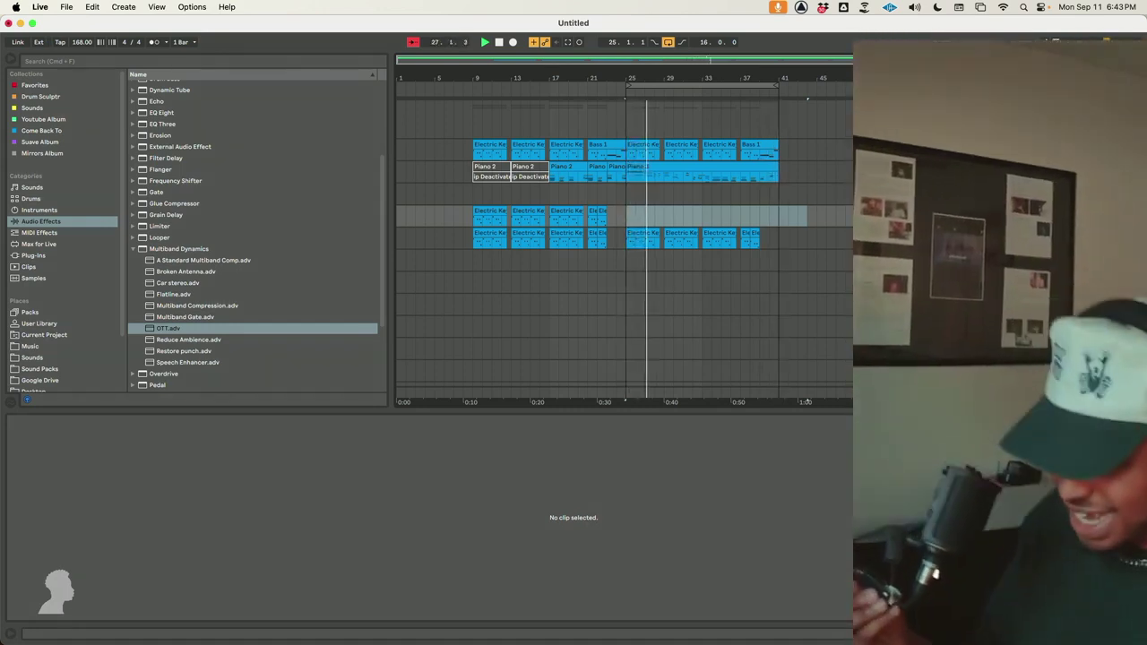
click(704, 223)
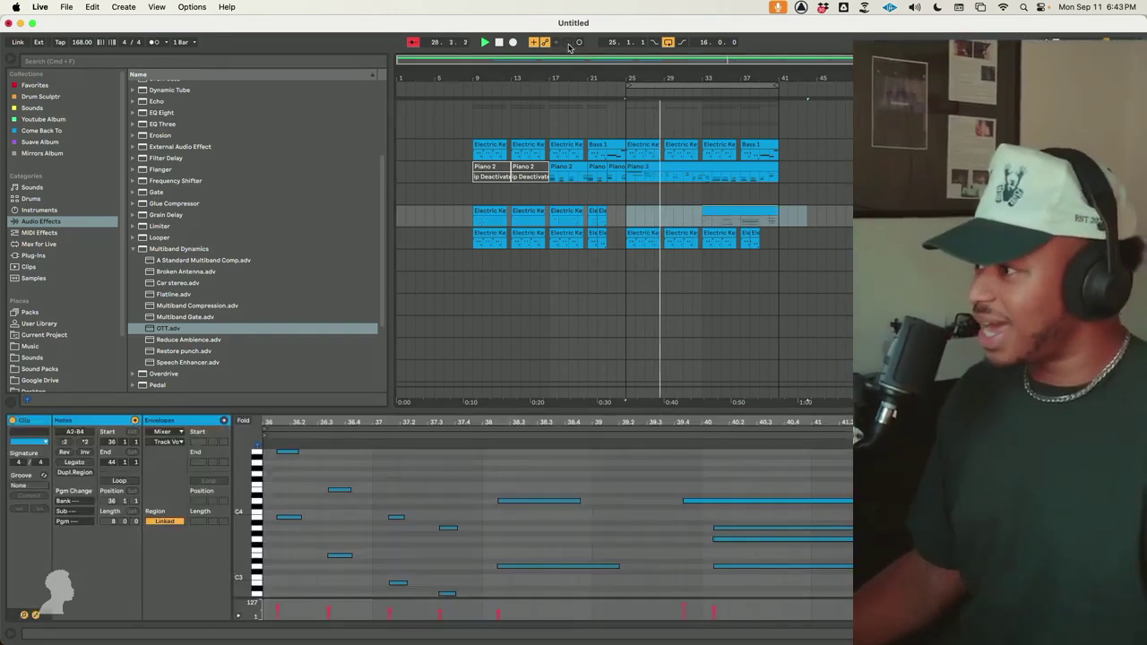
drag(703, 222, 625, 215)
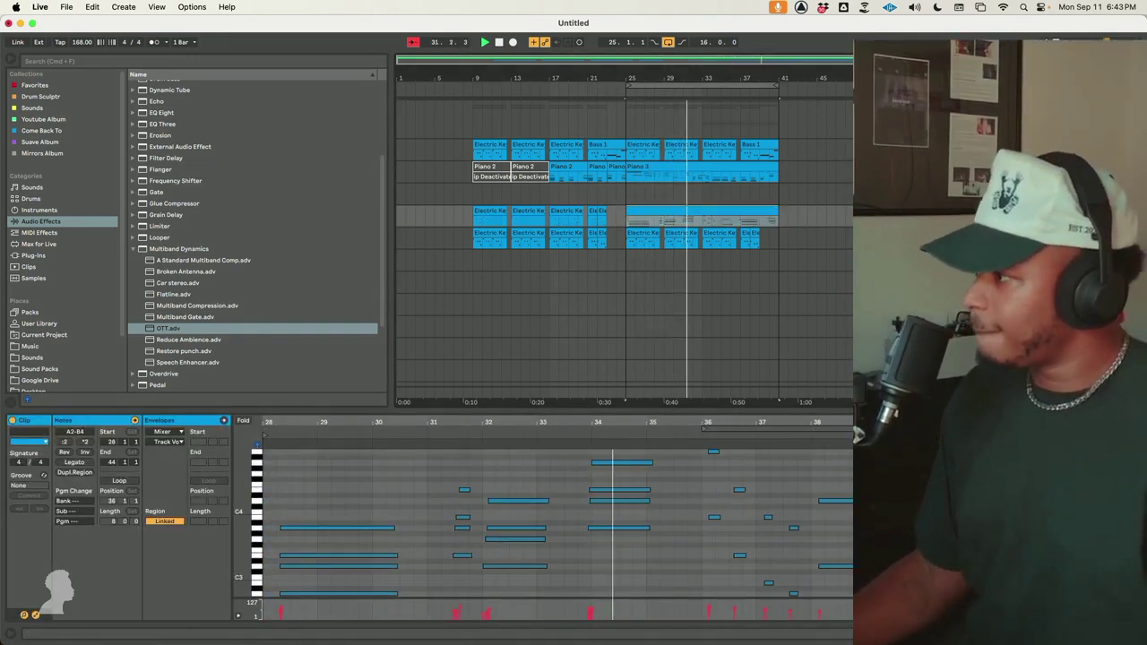
Raise Electric Key 2's reverb to 41 %, and set its ACID FX reverb to 24 % dry/wet with an amount of 2.59 s
key(shift+Tab)
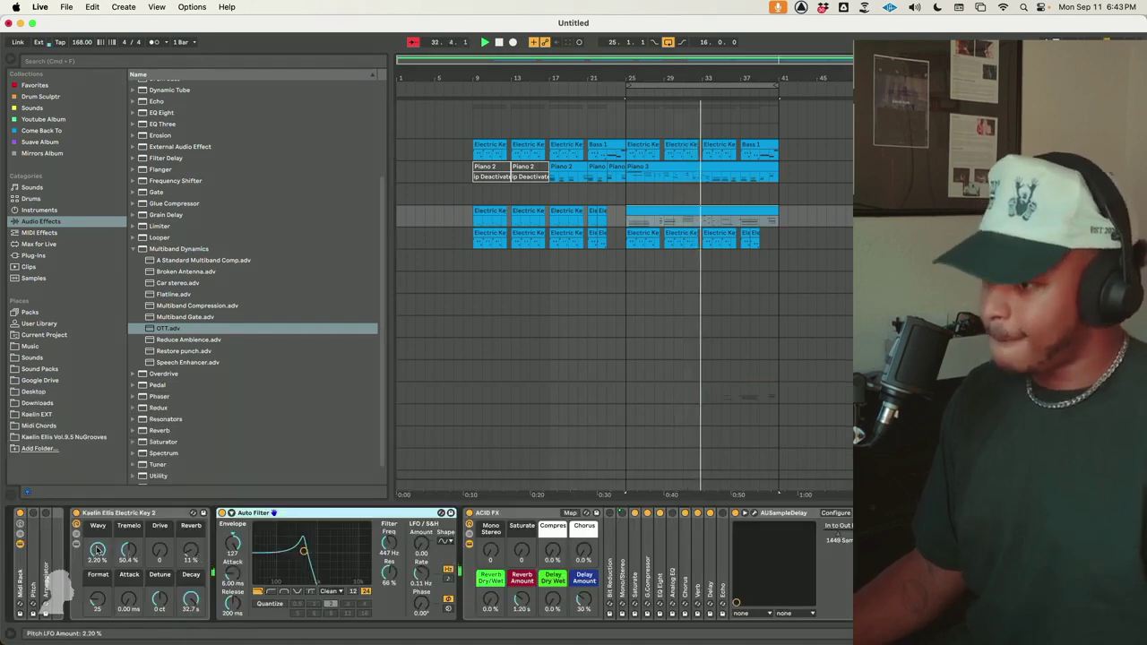
drag(199, 557, 190, 549)
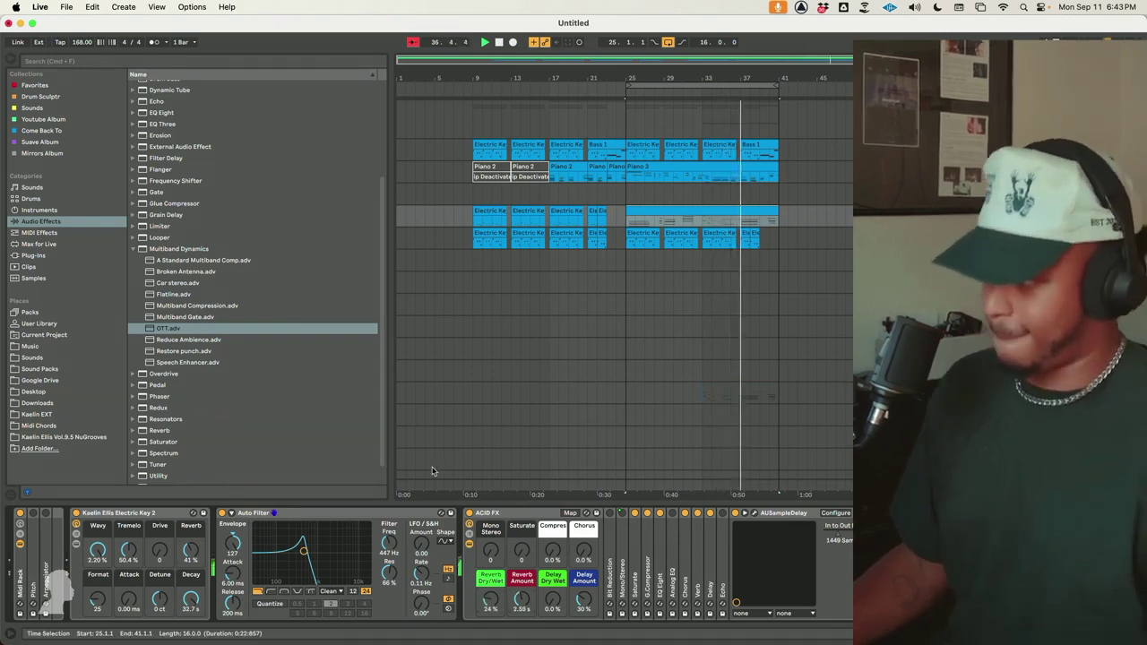
Extend the loop's start back to bar 6, keeping its end at bar 41
scroll(627, 359, up, 3)
scroll(627, 364, up, 10)
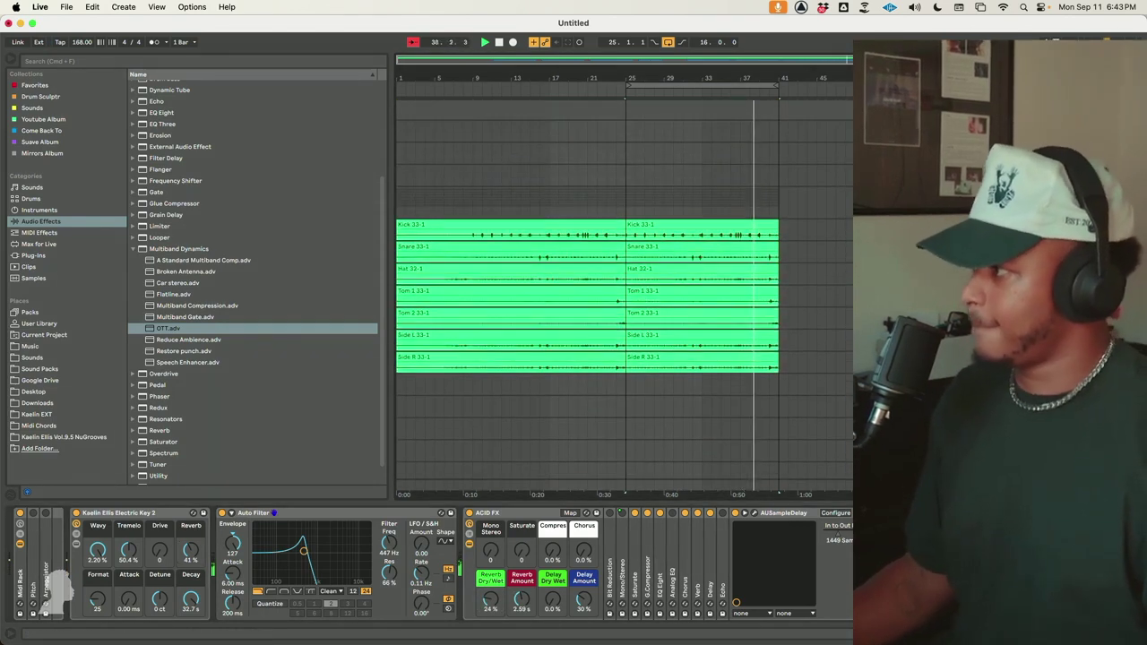
click(887, 202)
scroll(585, 268, down, 3)
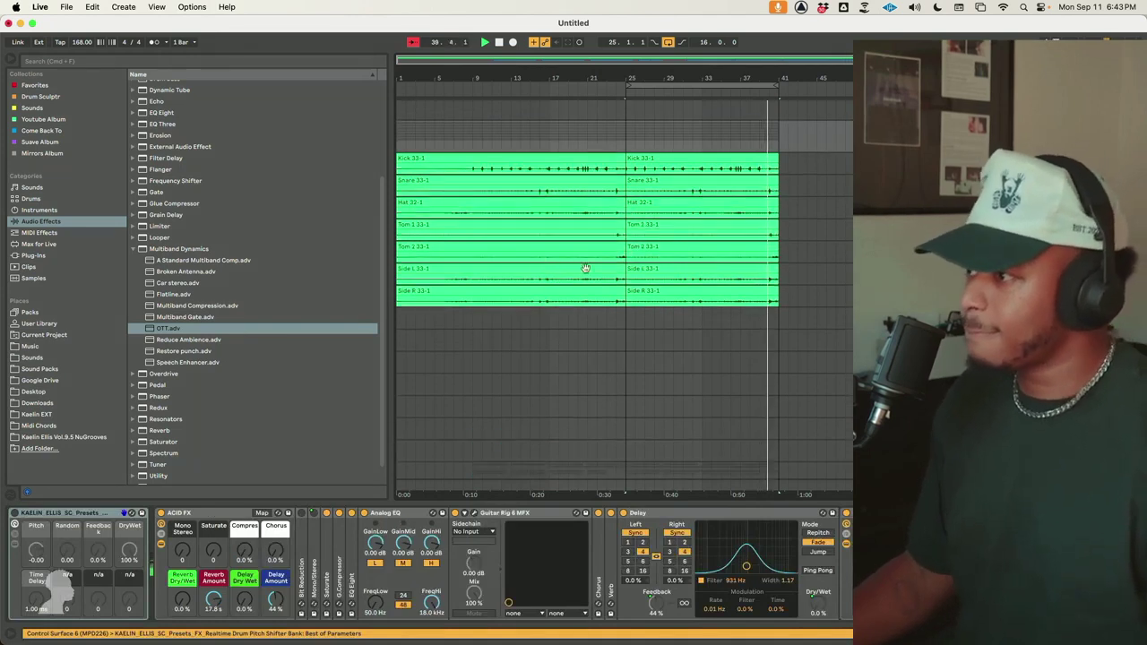
drag(627, 85, 448, 118)
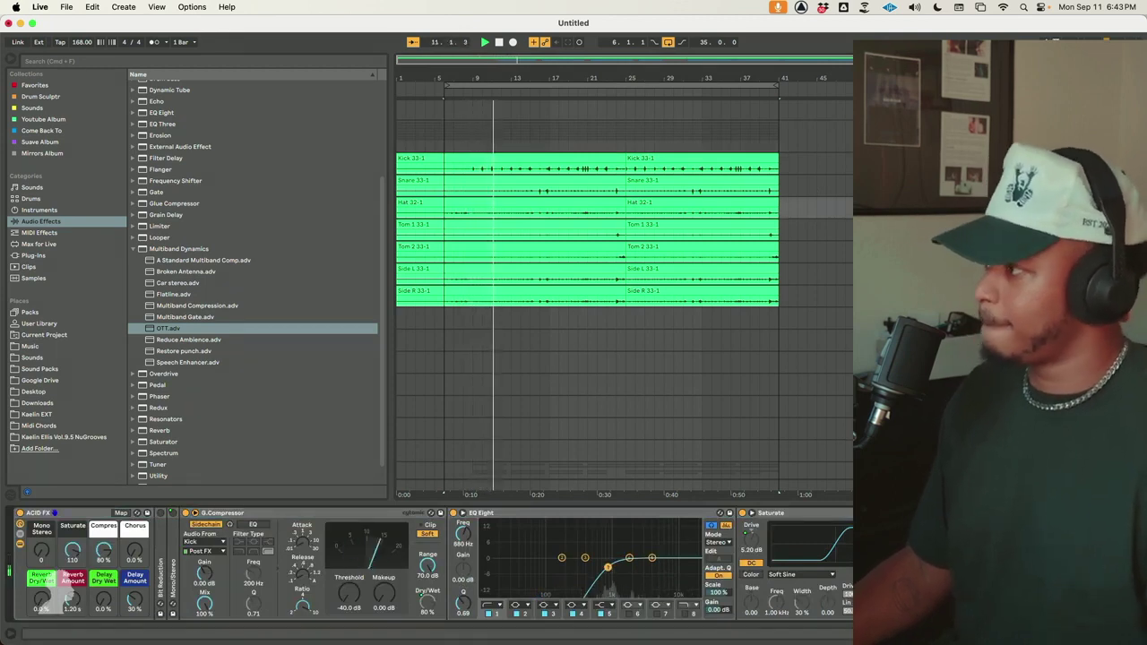
Set the low-cut frequency in the Snare track's EQ Eight to 329 Hz
click(896, 185)
drag(708, 478, 721, 474)
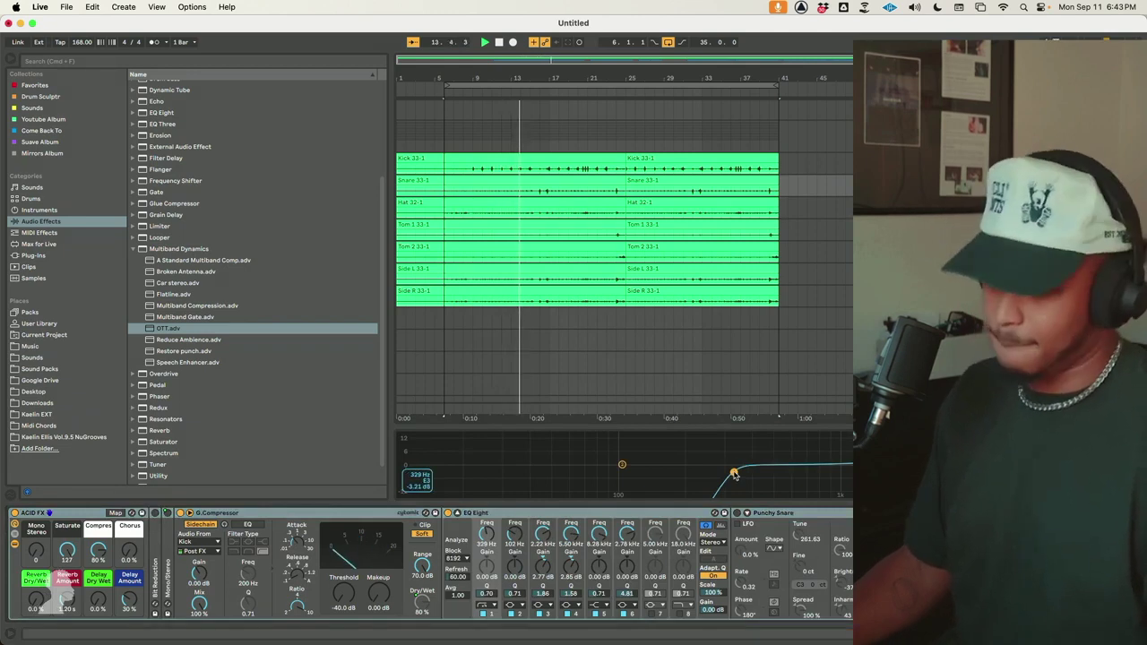
click(720, 513)
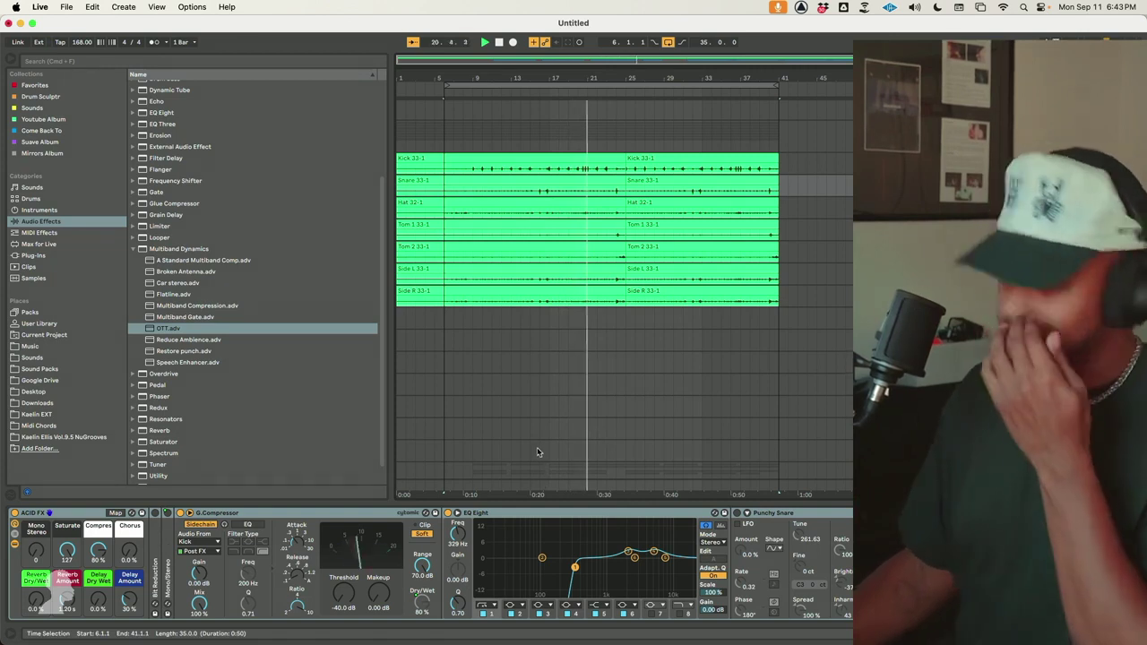
Fold the drum group and enlarge the height of an empty audio track below it
scroll(556, 439, up, 3)
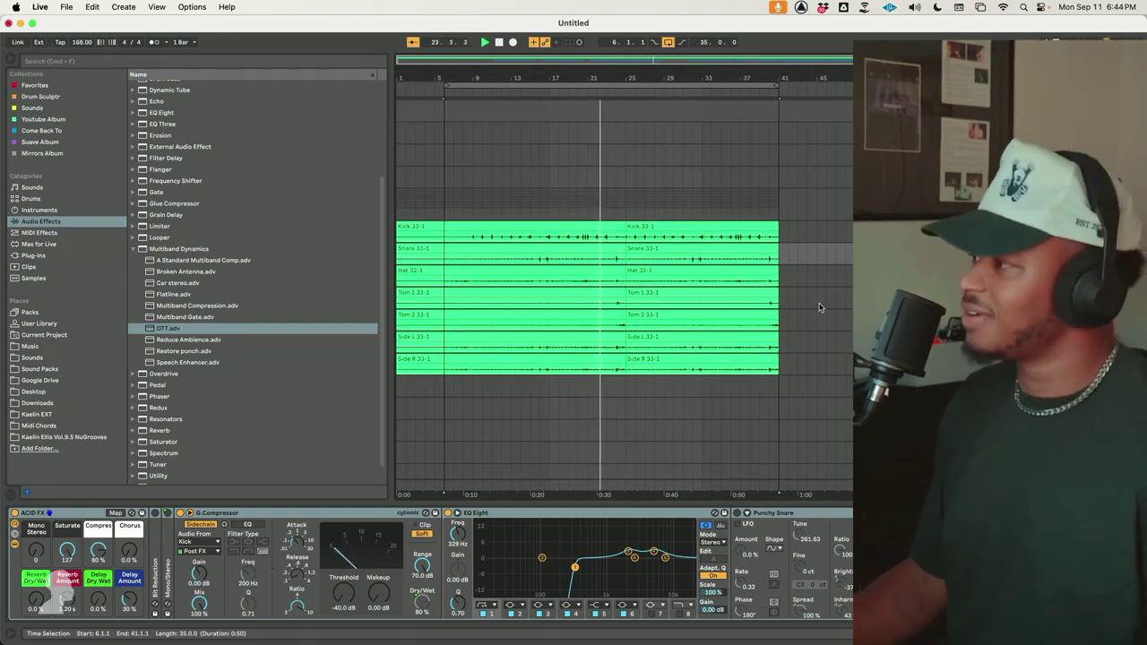
scroll(625, 296, down, 2)
key(u)
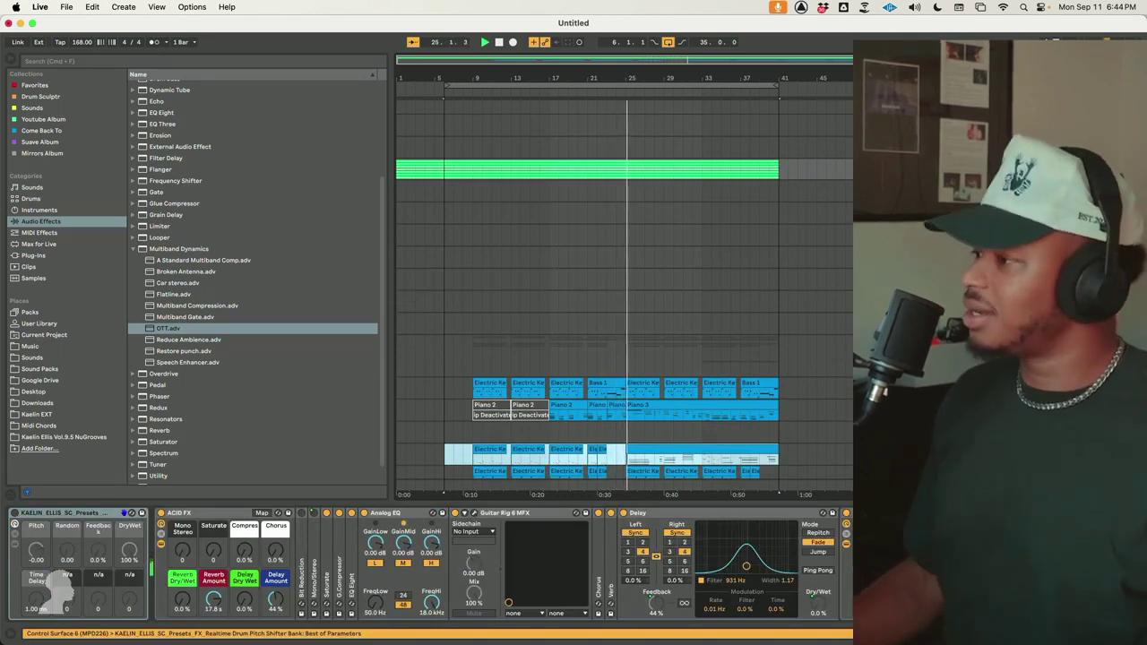
scroll(625, 295, down, 1)
click(625, 274)
key(Up)
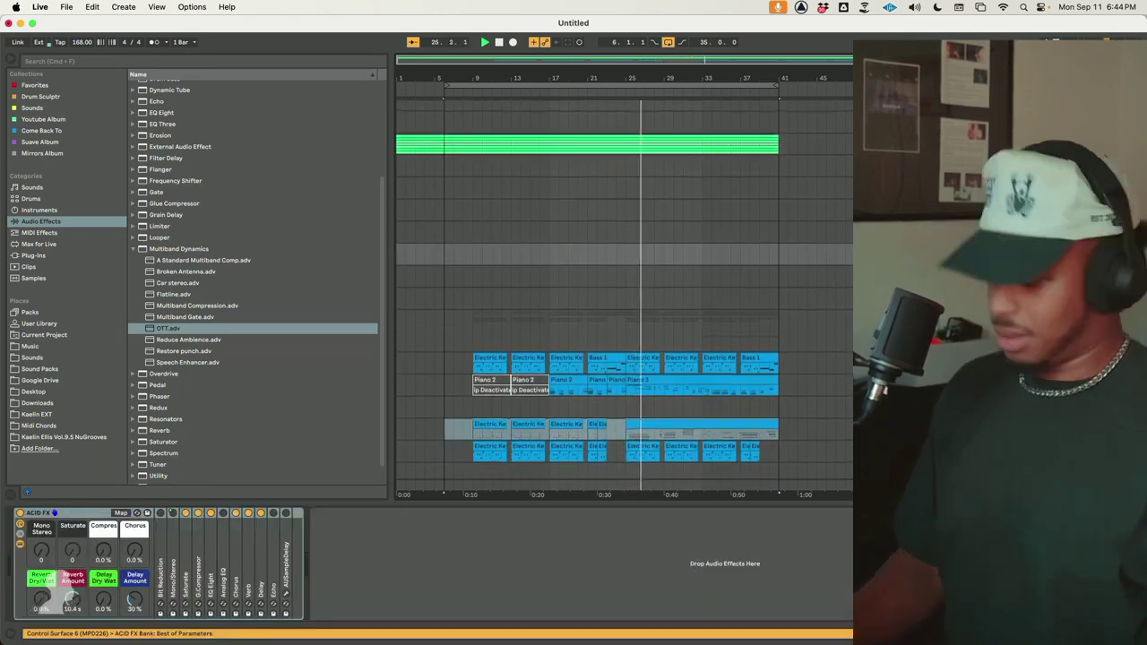
key(alt+plus)
key(alt+plus)
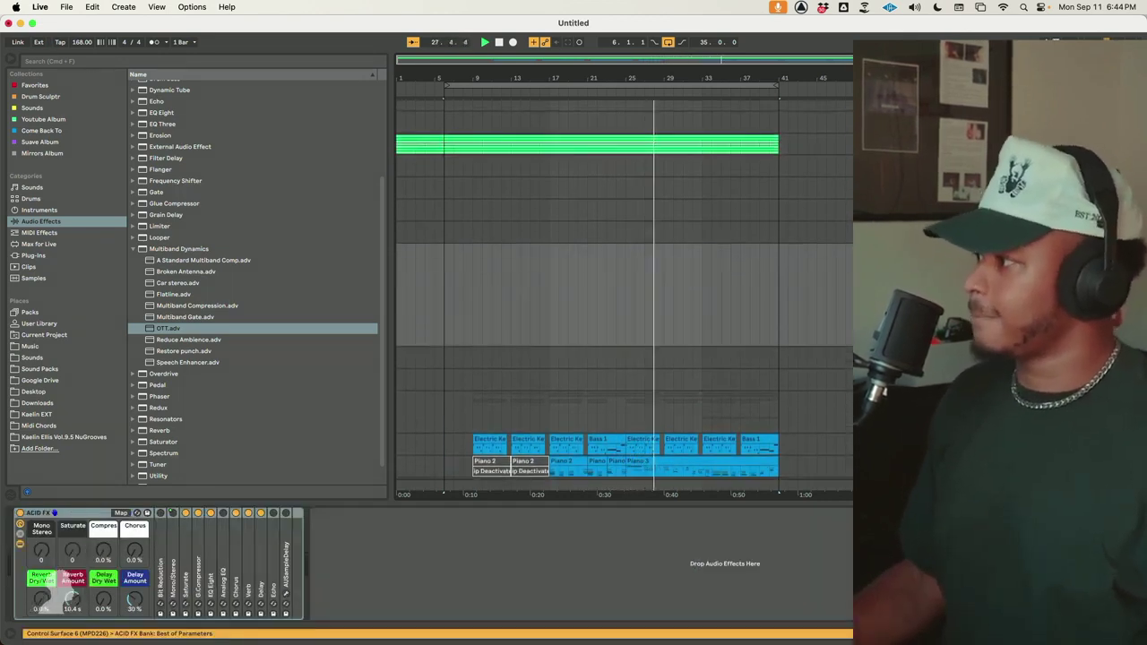
Try recording a live audio take on the enlarged audio track, stop playback and undo the last recording pass
scroll(625, 295, down, 5)
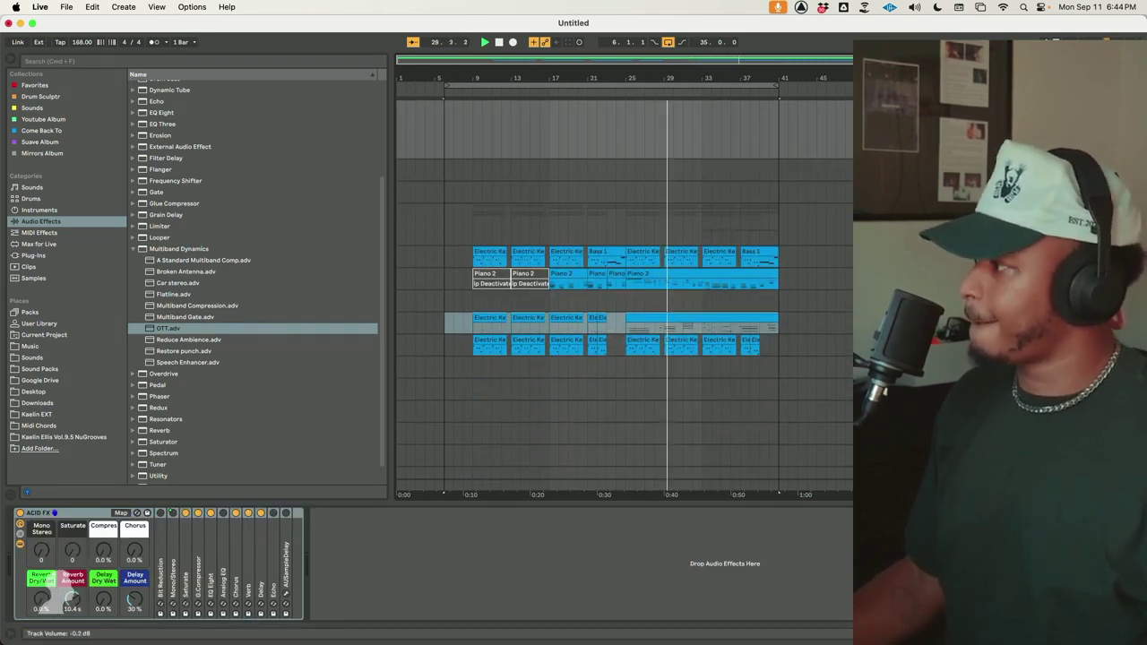
scroll(625, 296, up, 7)
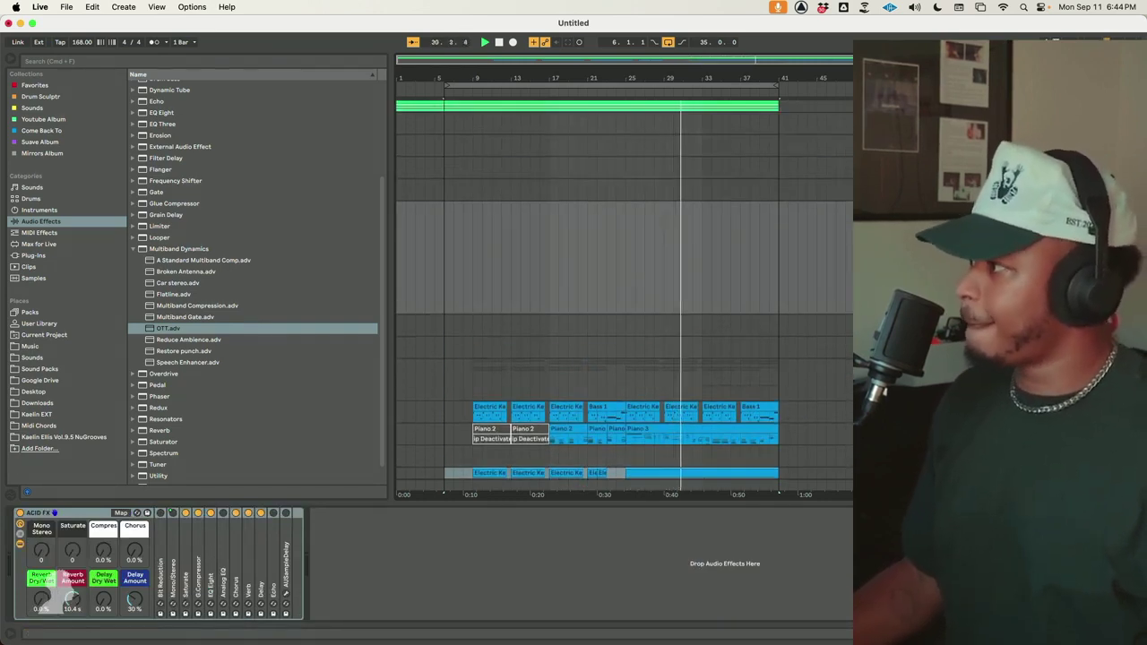
scroll(625, 296, up, 4)
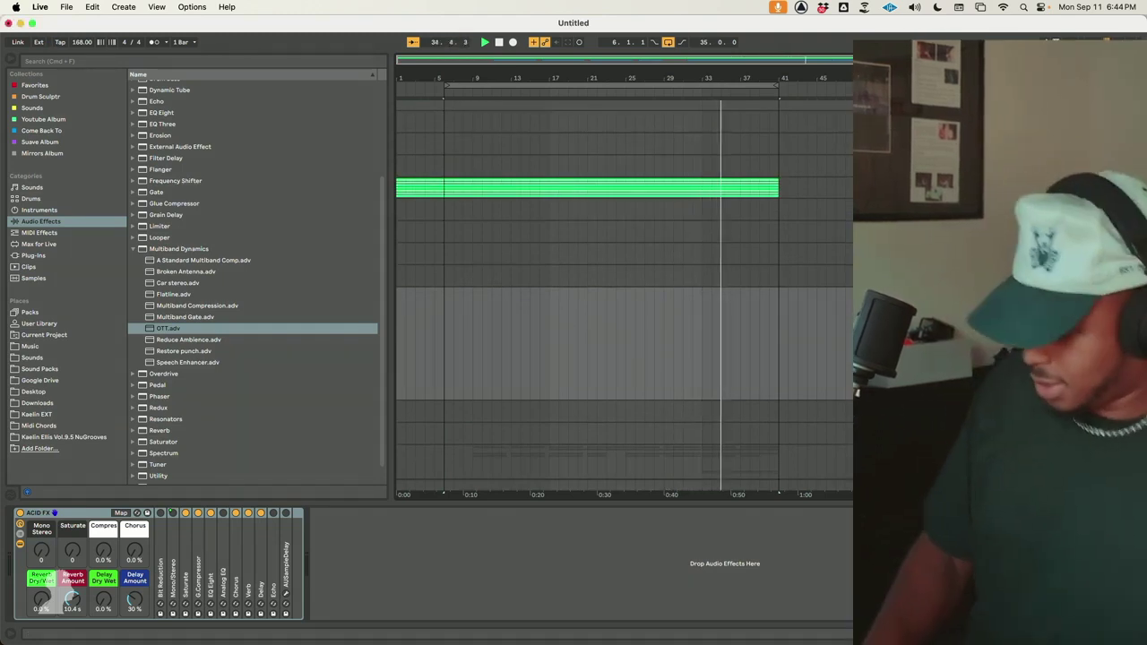
key(F9)
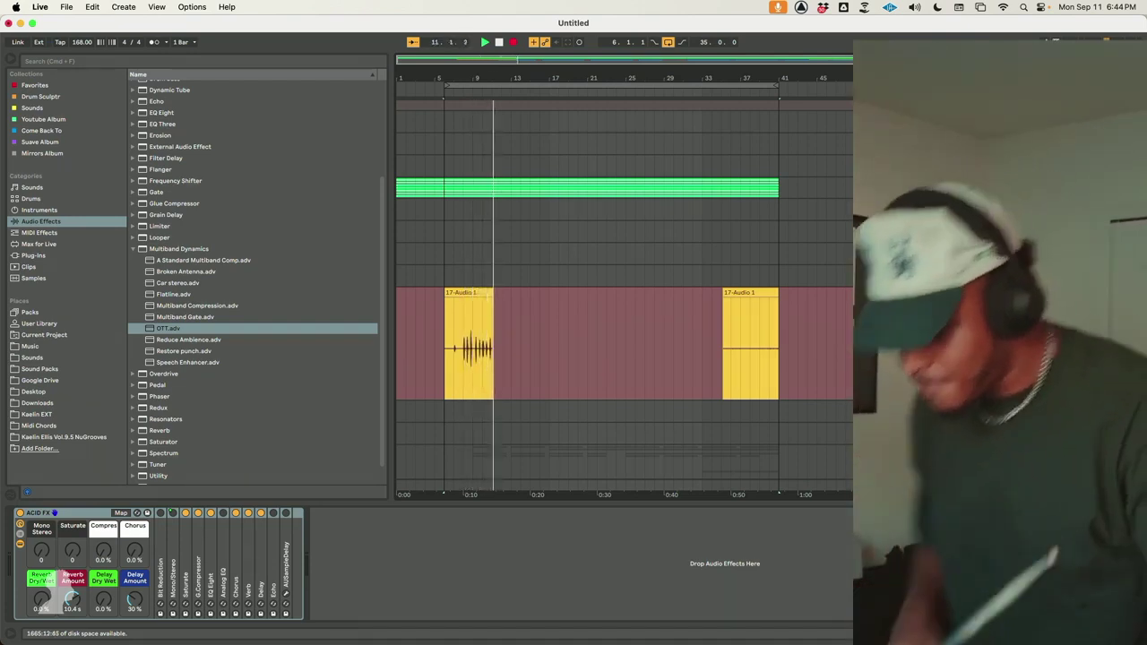
key(space)
key(super+z)
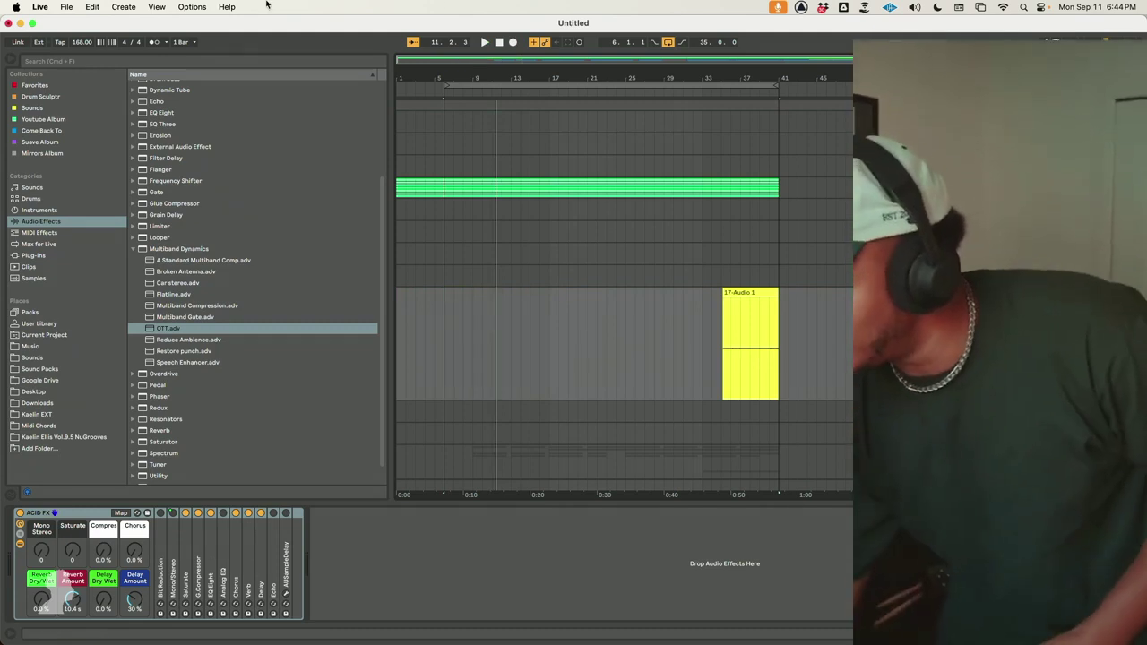
Delete the Electric Key clips between bars 8 and 24 on the track holding the captured part
scroll(625, 295, down, 5)
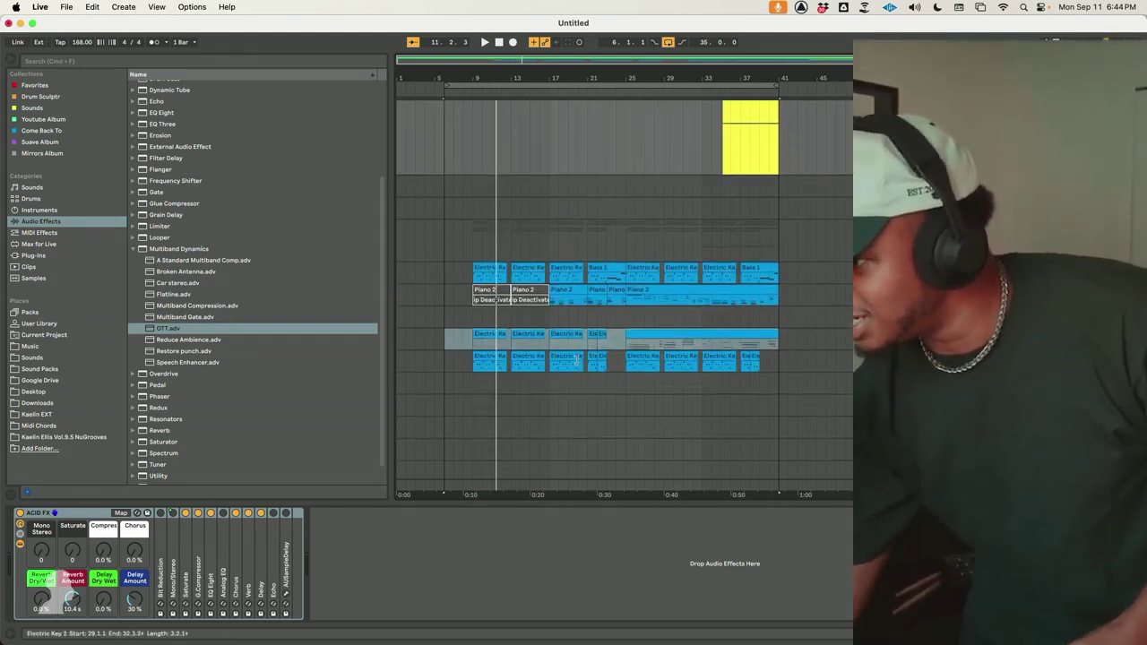
click(489, 336)
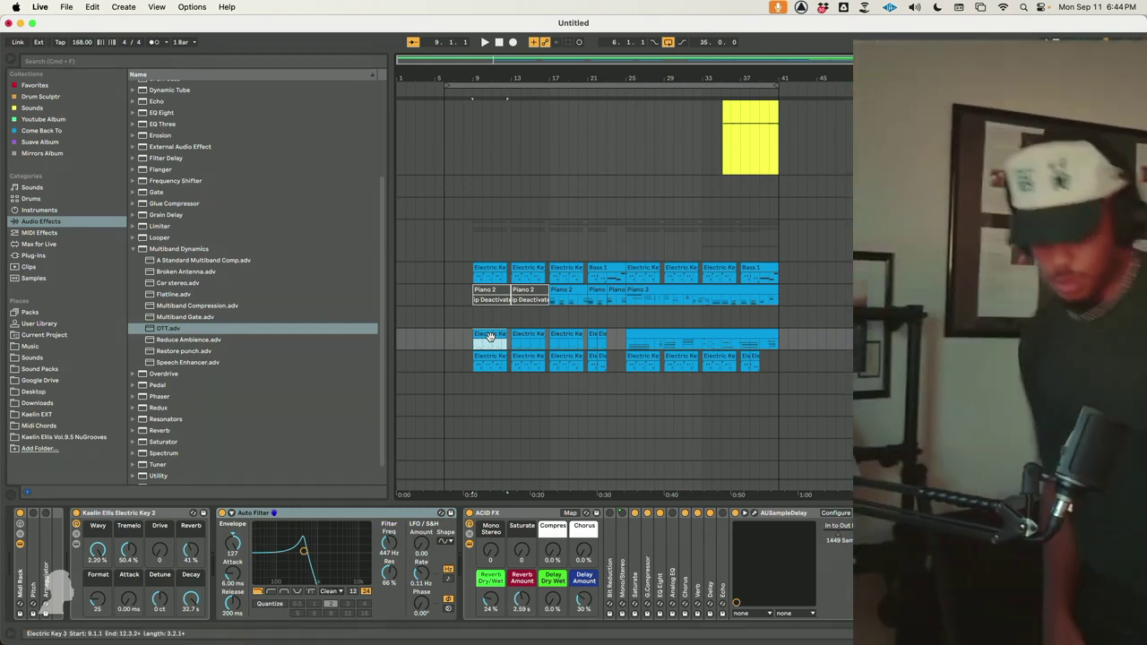
key(space)
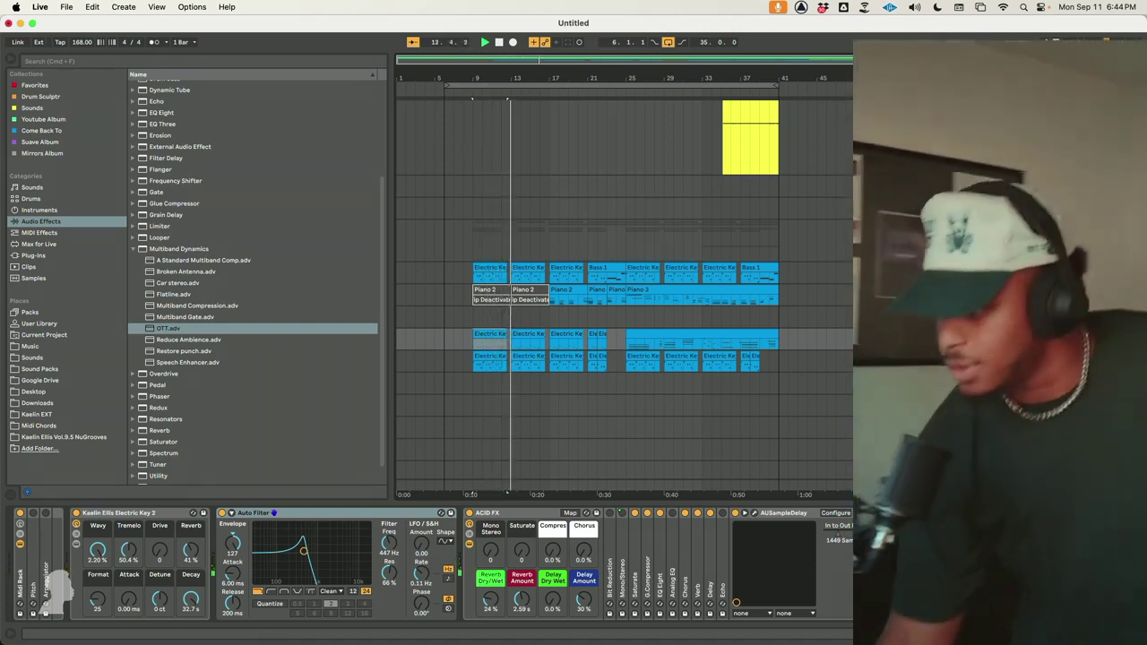
drag(617, 341, 465, 351)
key(Delete)
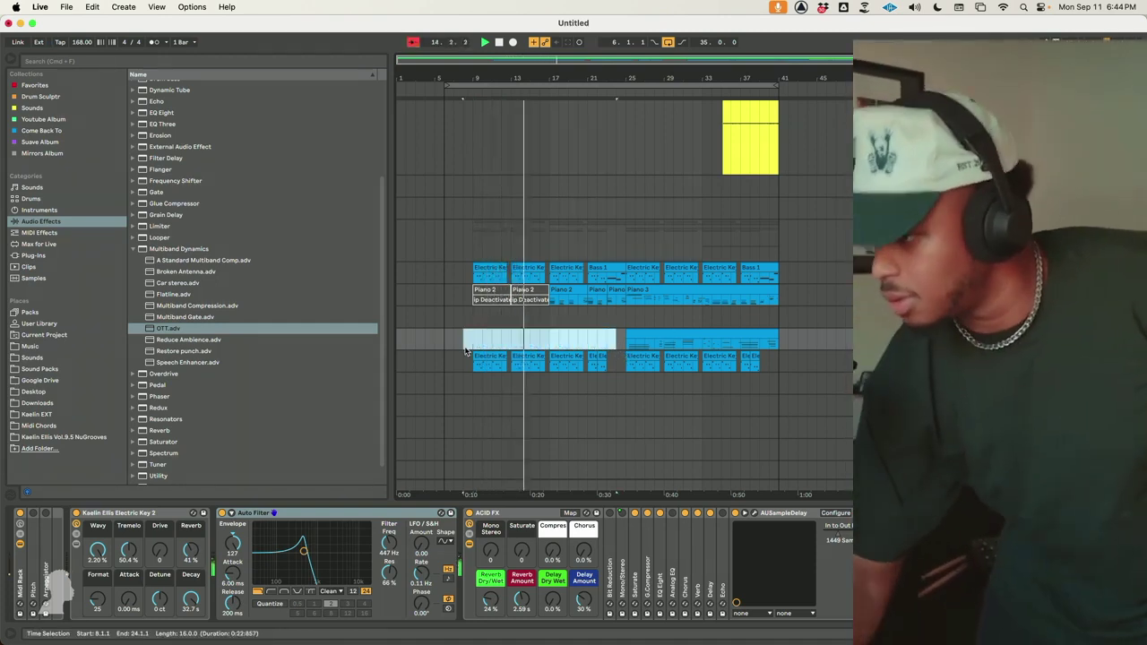
click(465, 351)
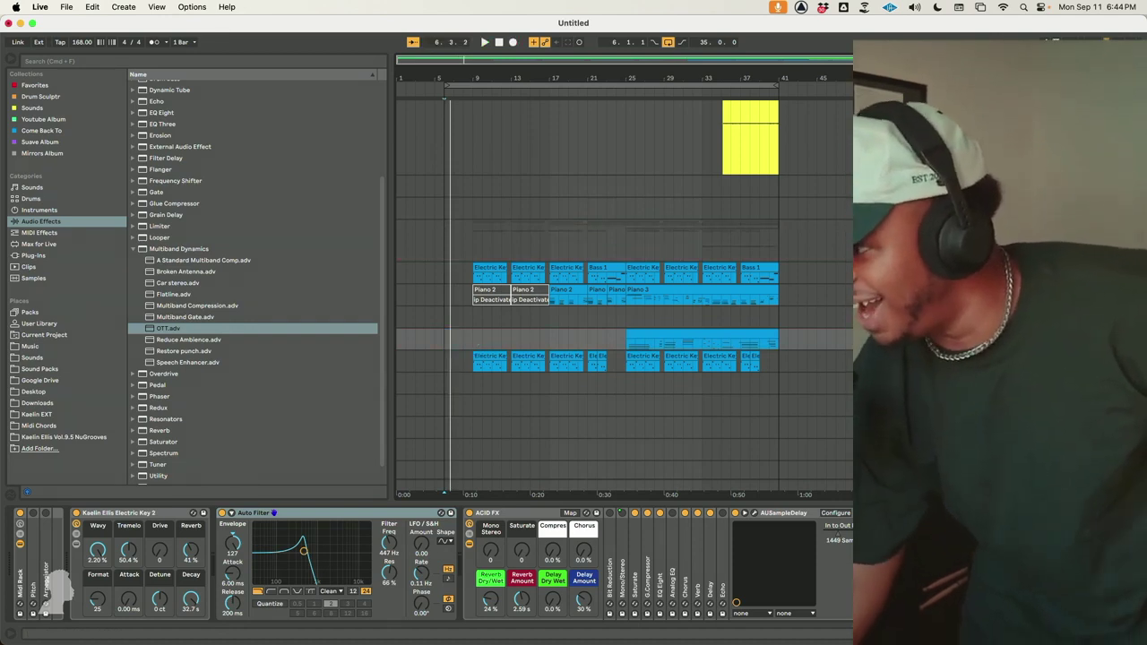
Record a live audio take on the enlarged audio track from bar 8 to about bar 18
scroll(776, 239, up, 5)
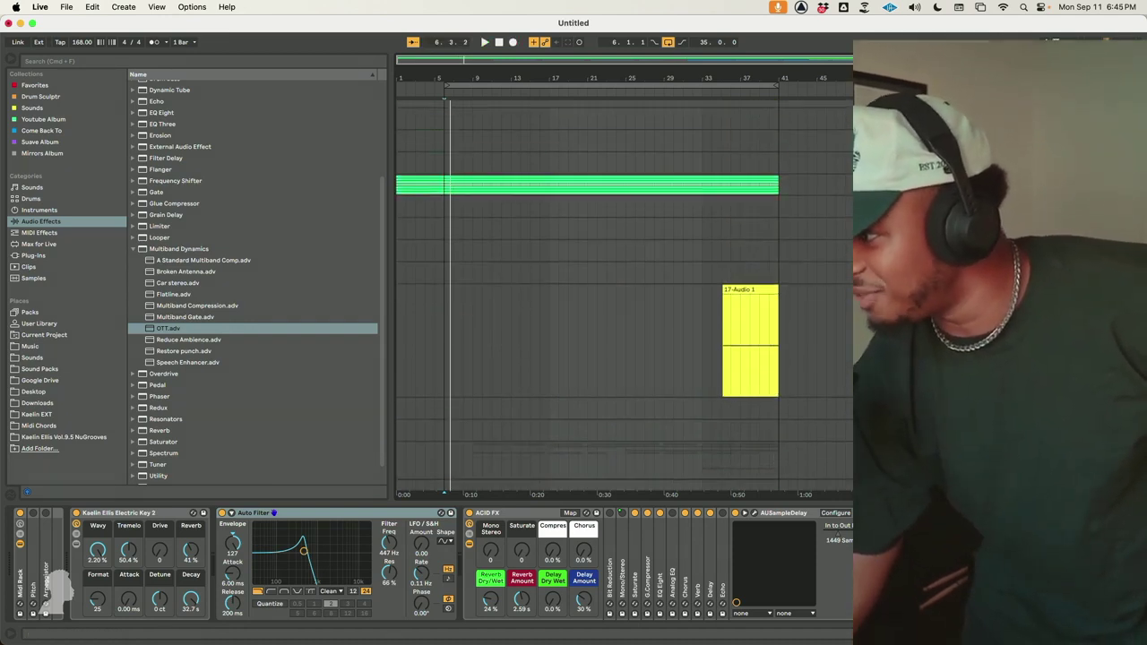
click(502, 327)
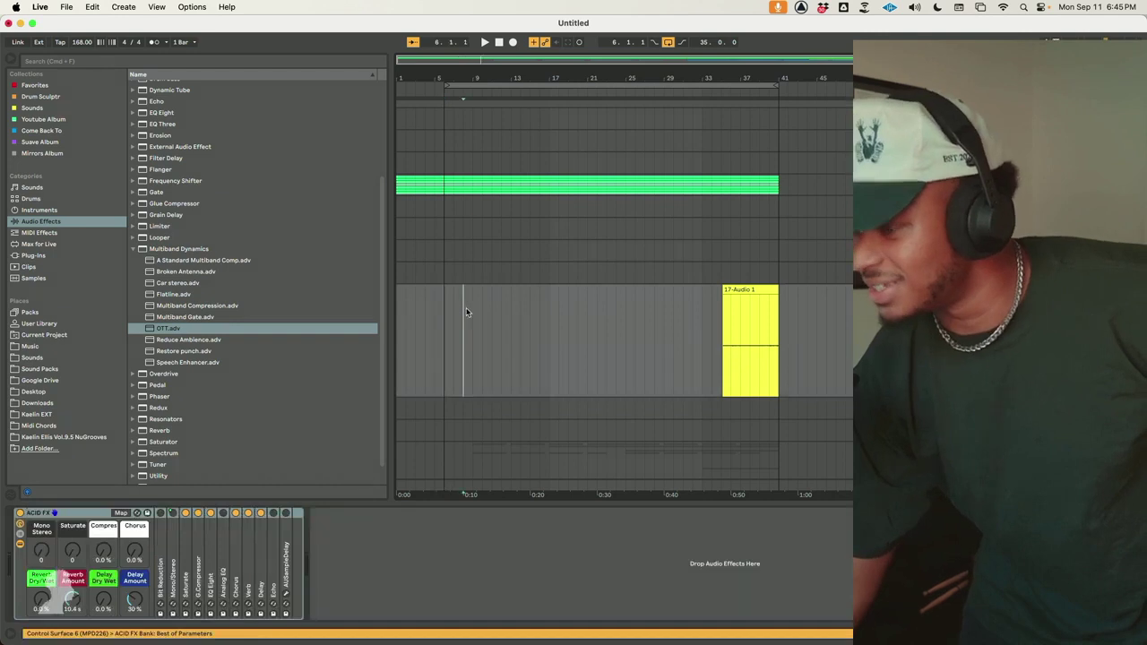
key(space)
key(F9)
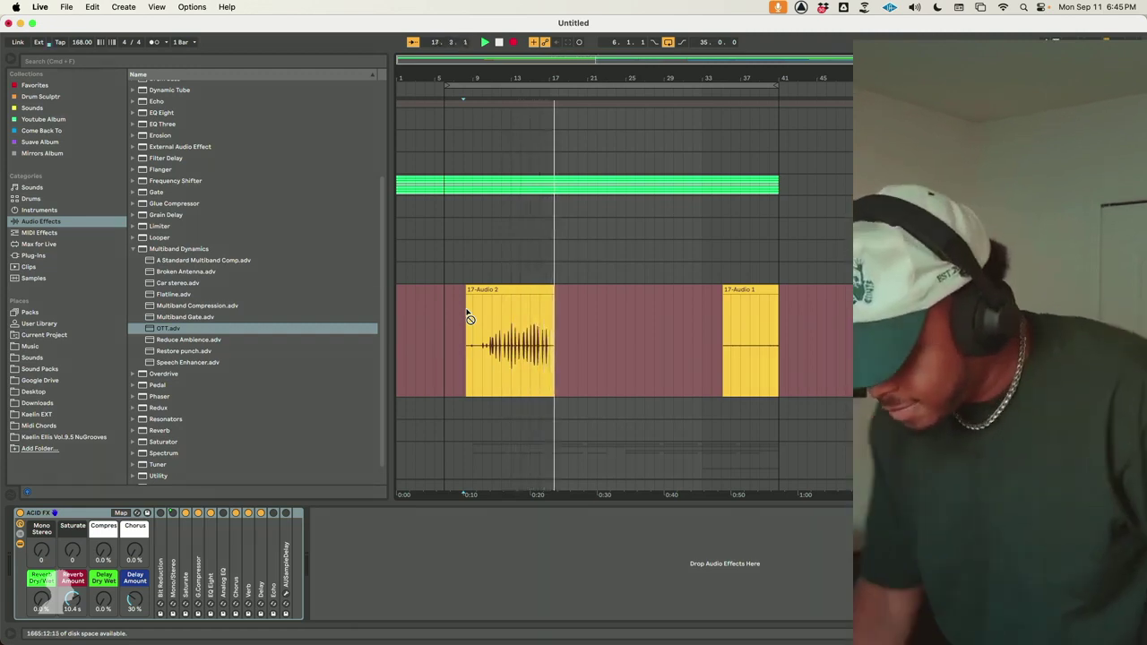
key(F9)
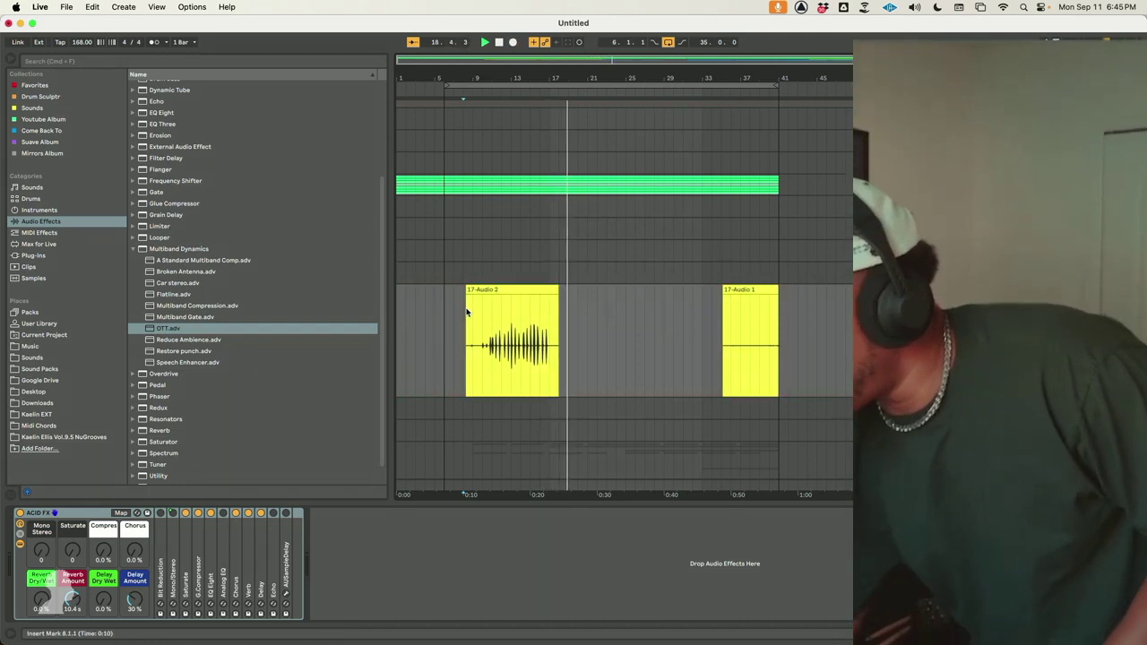
Duplicate bars 11 to 17 of the recorded take four times to fill the track up to bar 41
drag(492, 318, 550, 324)
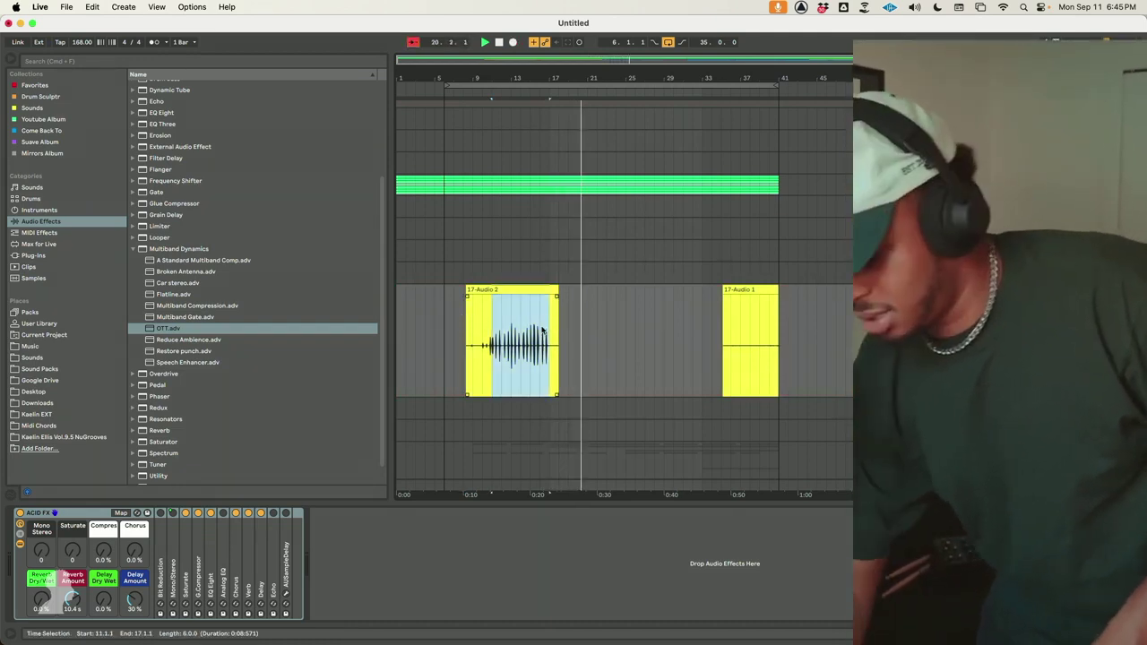
key(super+d)
key(super+d)
key(super+d)
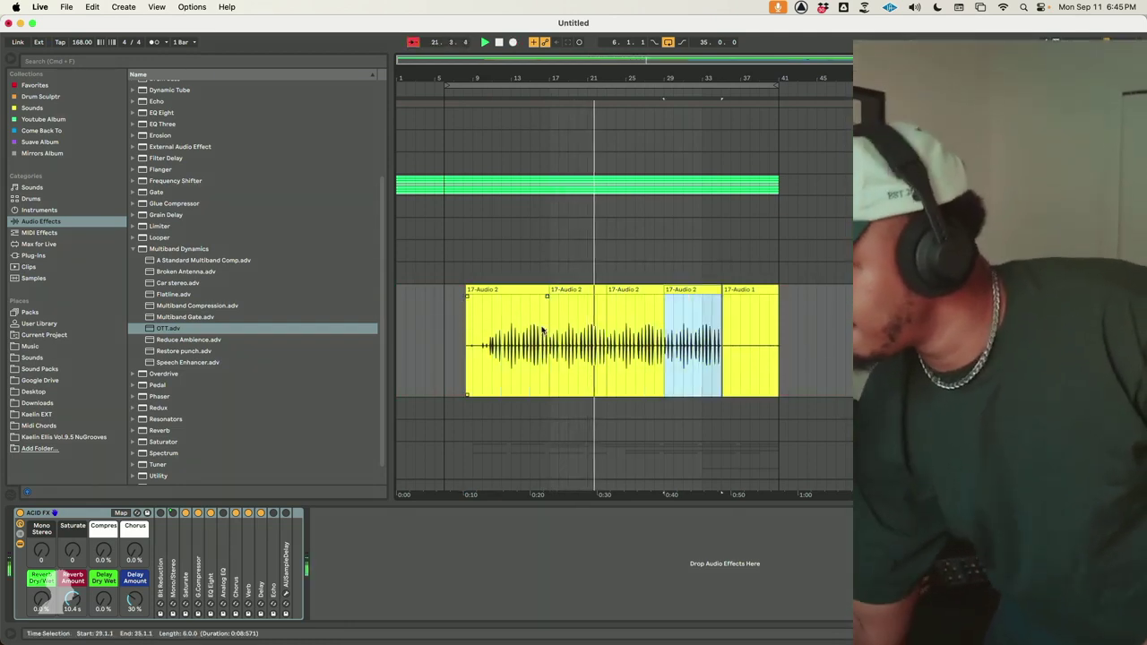
key(super+d)
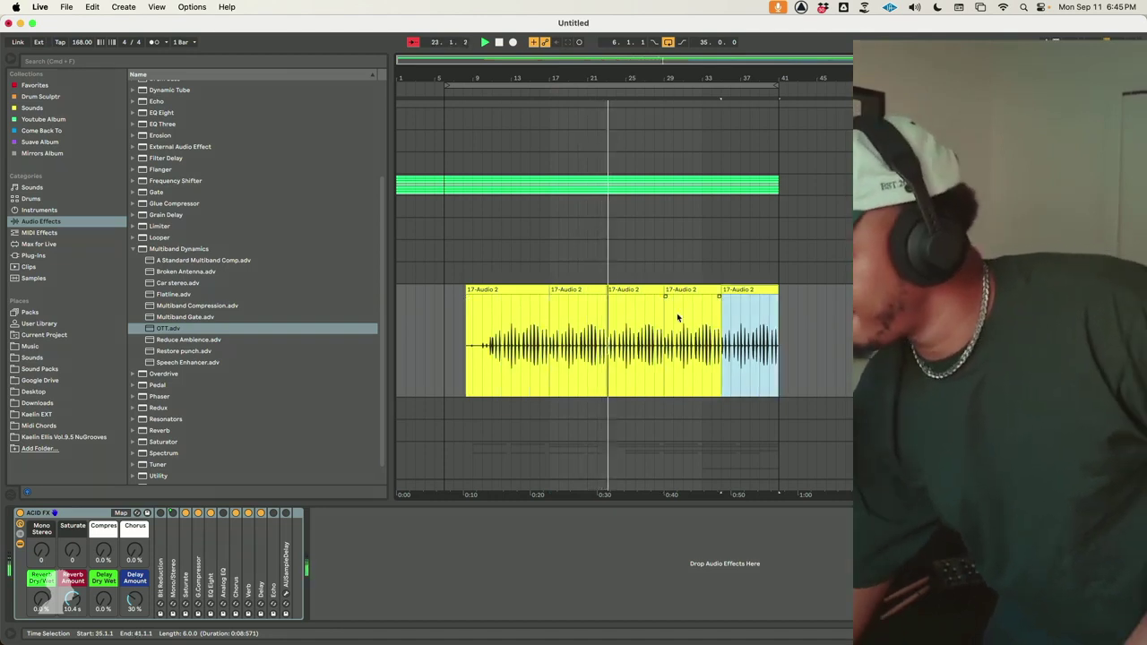
Duplicate the recorded audio track with its clips and delete all clips from the upper of the two tracks
key(super+j)
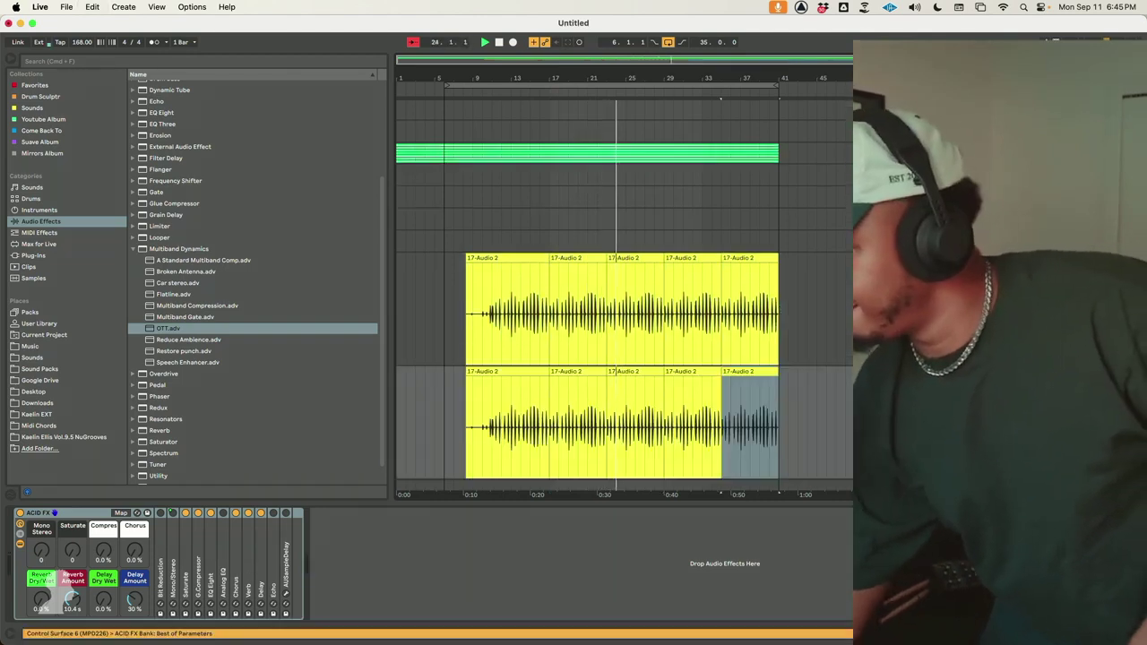
drag(465, 313, 806, 327)
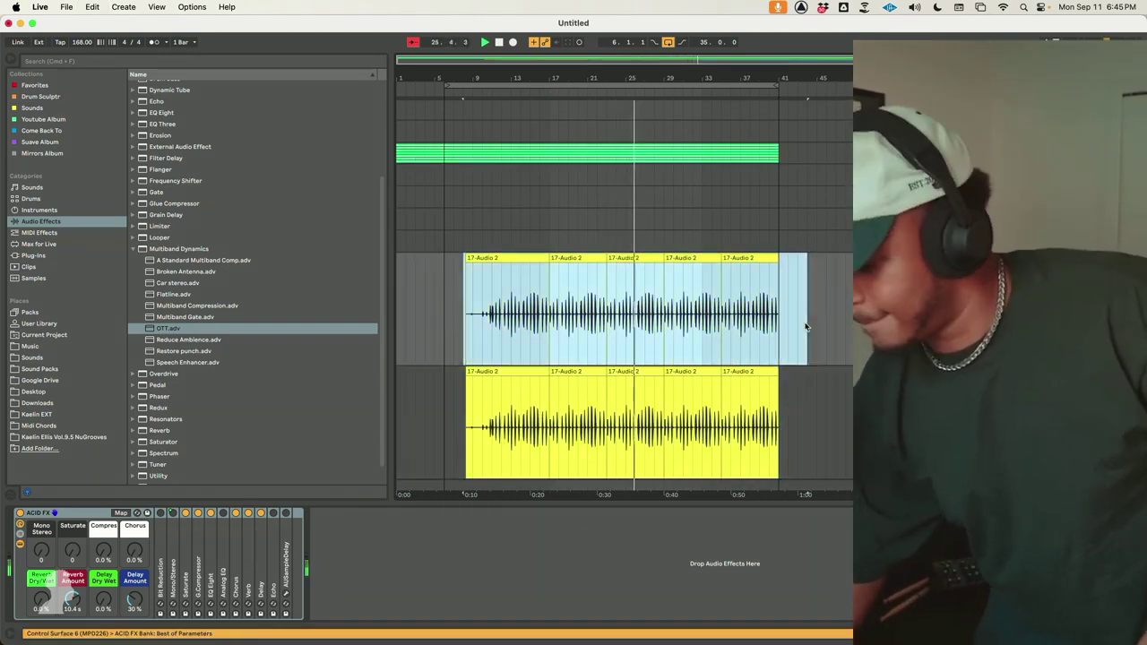
key(BackSpace)
Record a second live audio take on the cleared upper track from bar 8 to about bar 18
key(space)
key(F9)
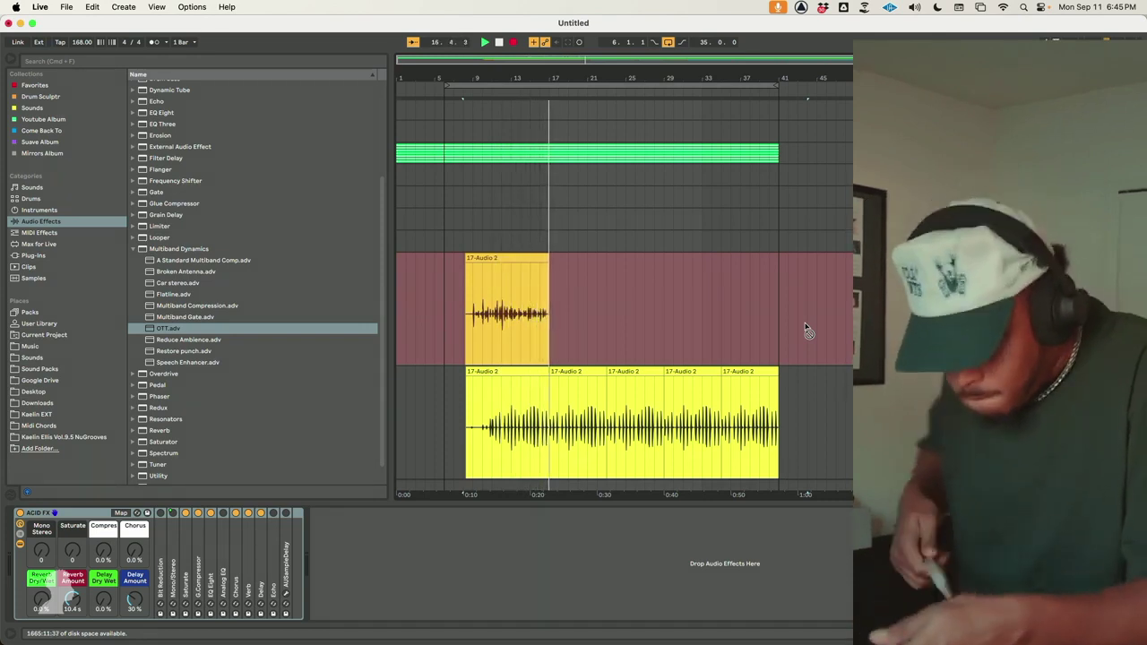
key(F9)
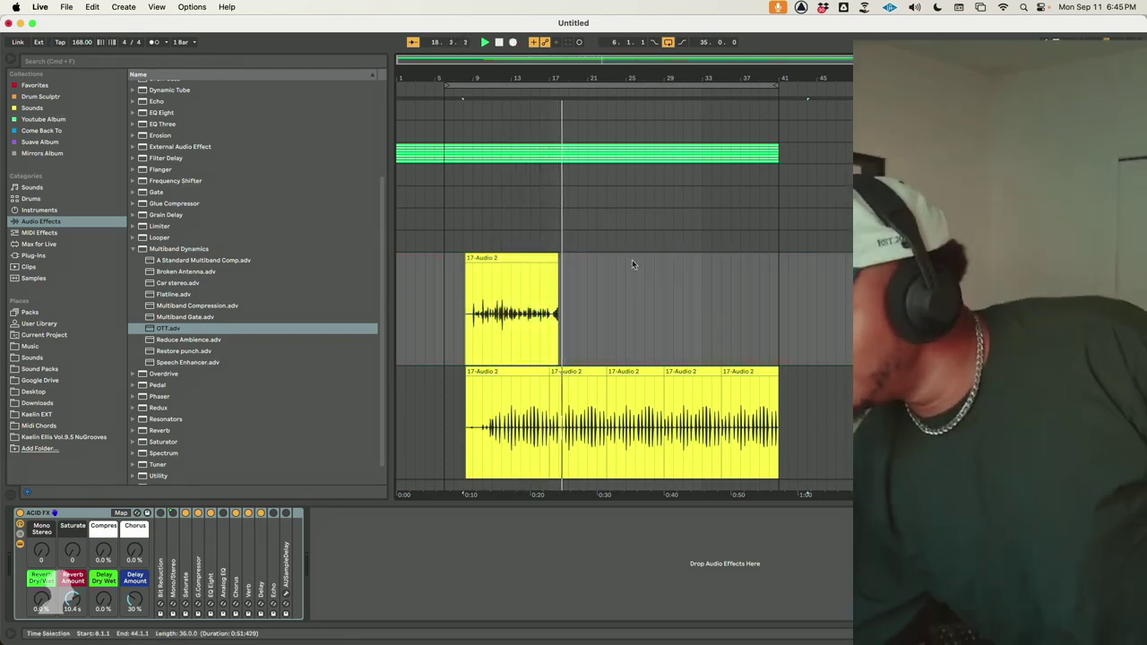
Duplicate bars 11 to 17 of the second take four times to fill the upper audio track up to bar 41
drag(487, 330, 550, 331)
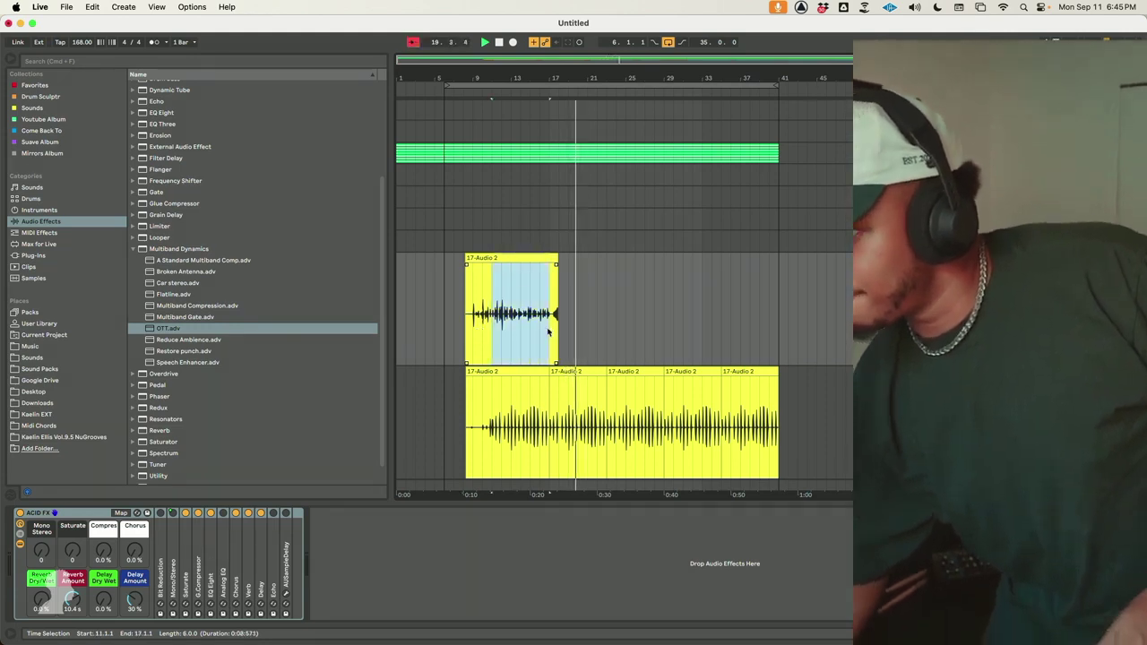
key(super+d)
key(super+d)
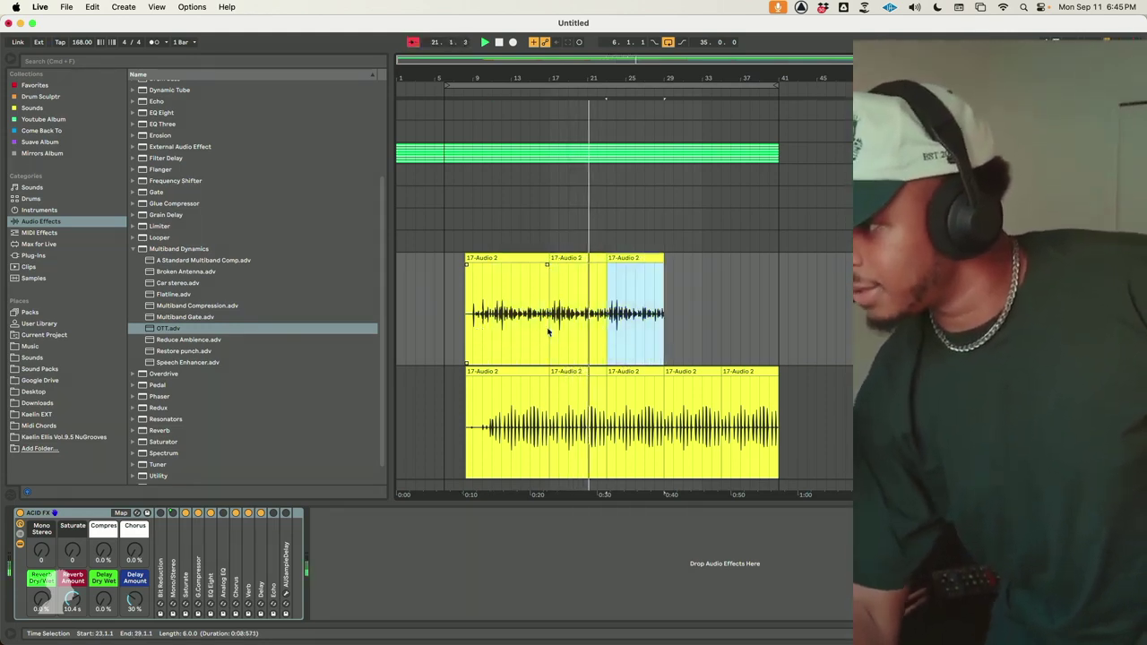
key(super+d)
key(super+d)
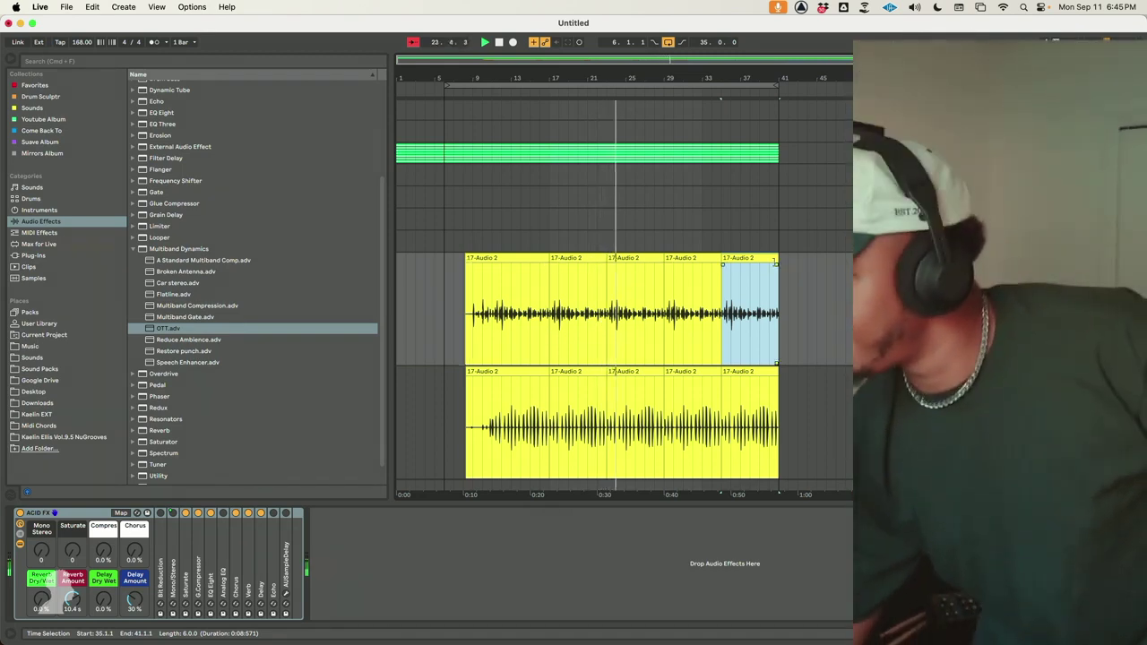
Set the upper take's clips from bar 10 to bar 41 to a transposition of -5 st and a gain of 2.75 dB
drag(776, 328, 479, 344)
key(shift+Tab)
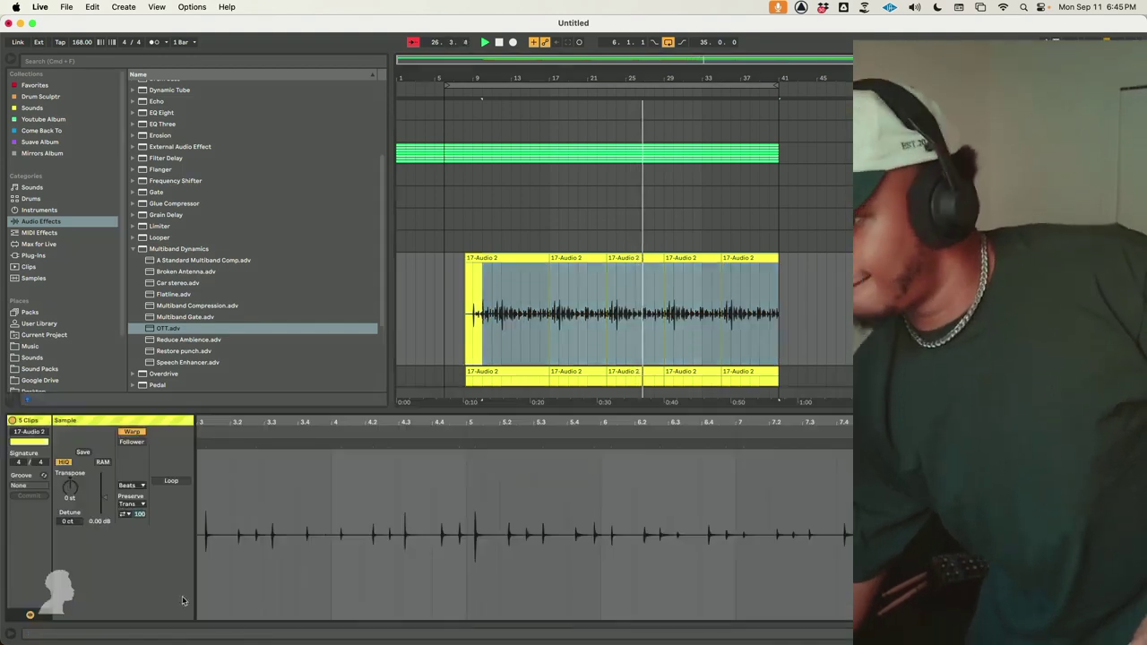
drag(106, 504, 105, 495)
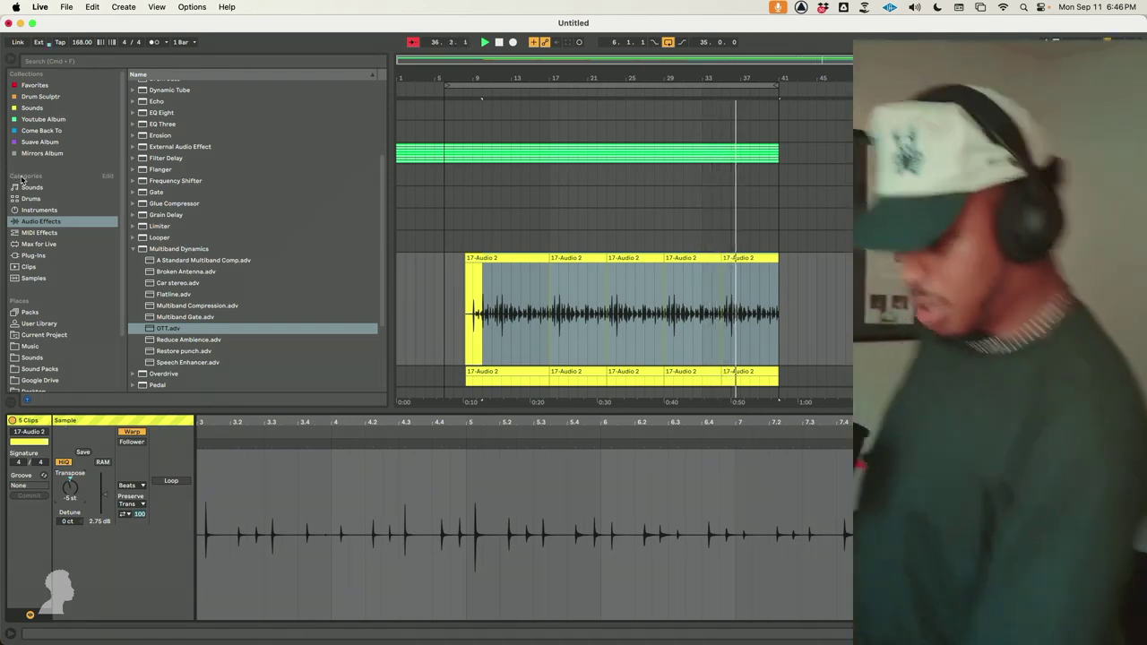
Add the Car stereo Multiband Dynamics preset after Guitar Rig 6 FX on the group track of the key, bass and piano parts
scroll(623, 251, down, 4)
scroll(623, 251, down, 4)
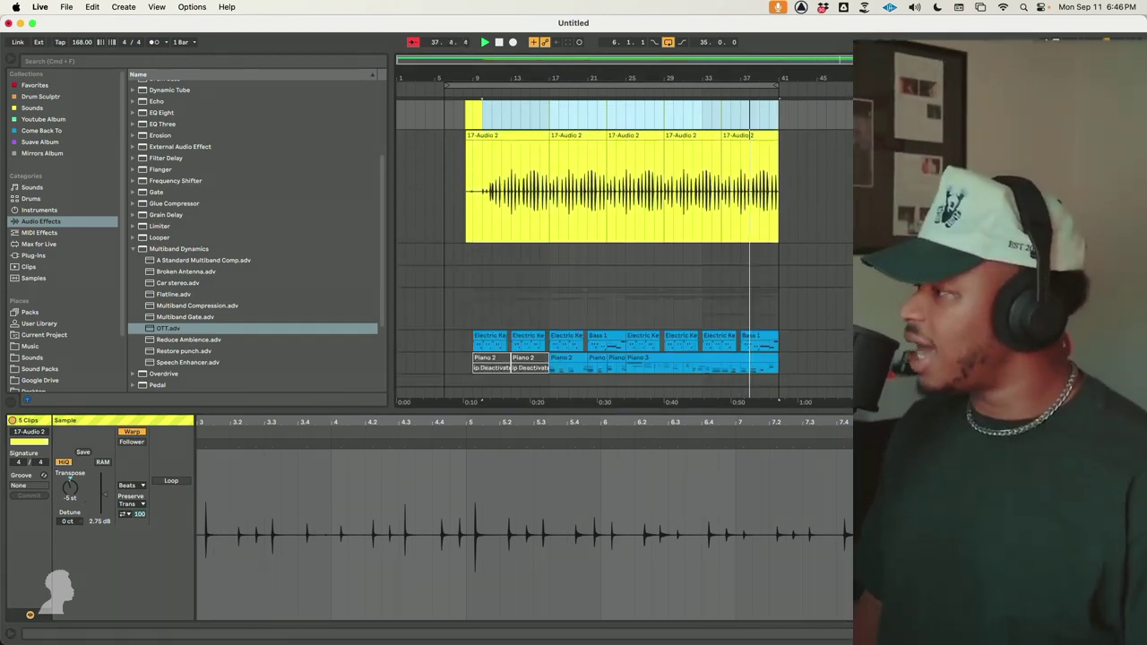
key(shift+Tab)
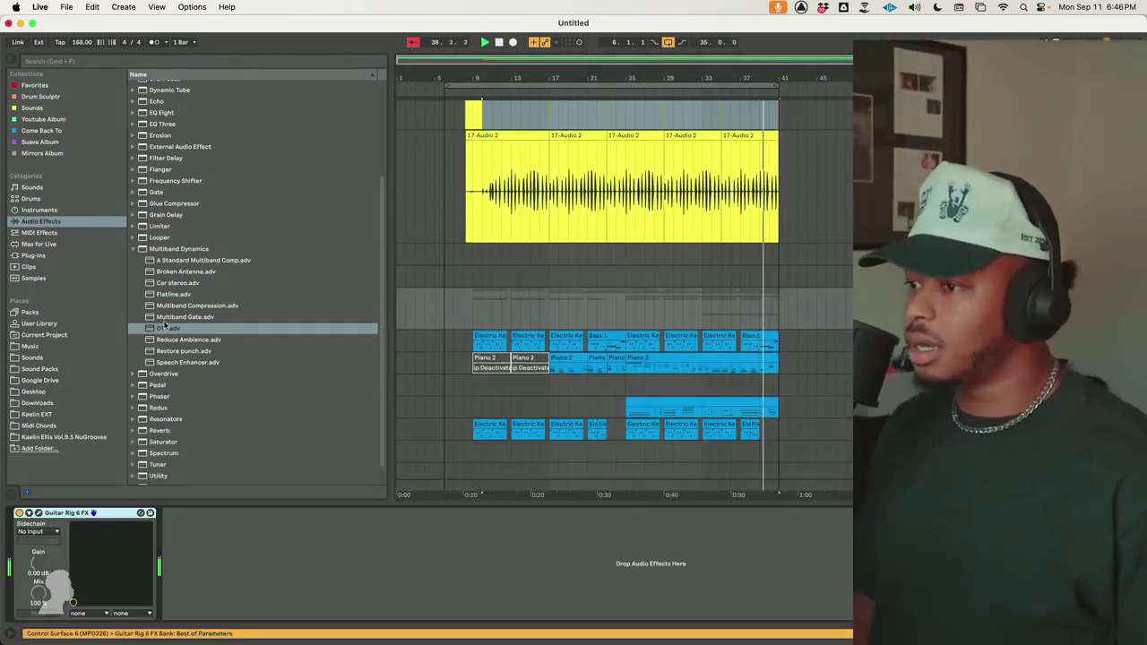
drag(183, 286, 269, 592)
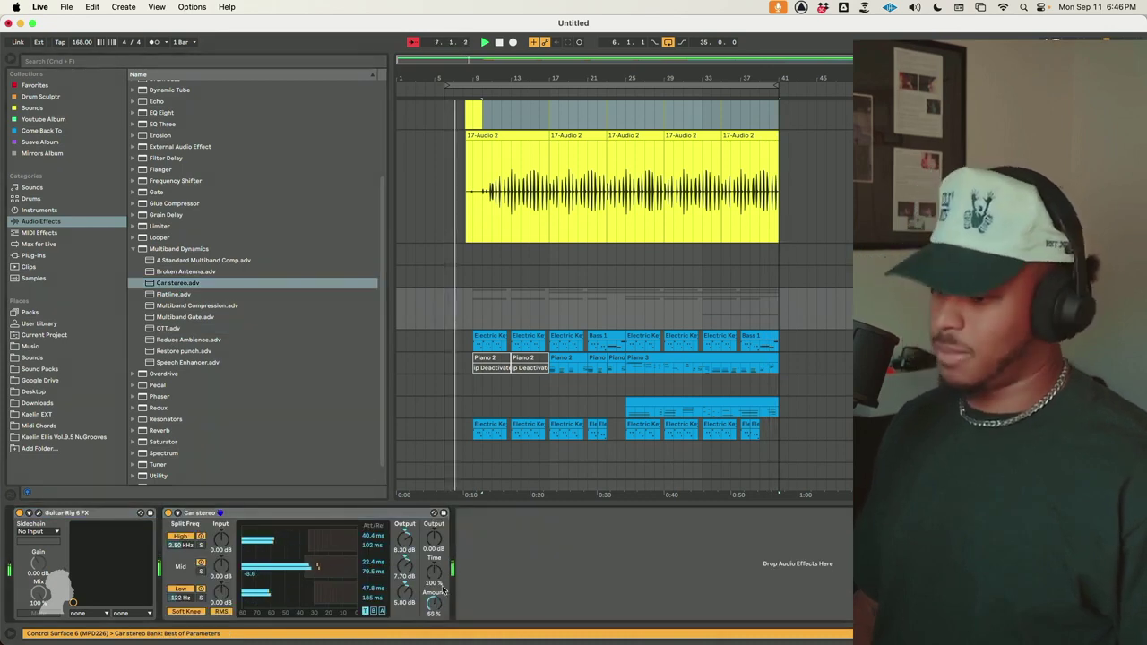
Load the Flutter Vibe preset in RC-20 Retro Color on the green drum track and close the plug-in window
scroll(656, 279, up, 5)
scroll(541, 341, up, 1)
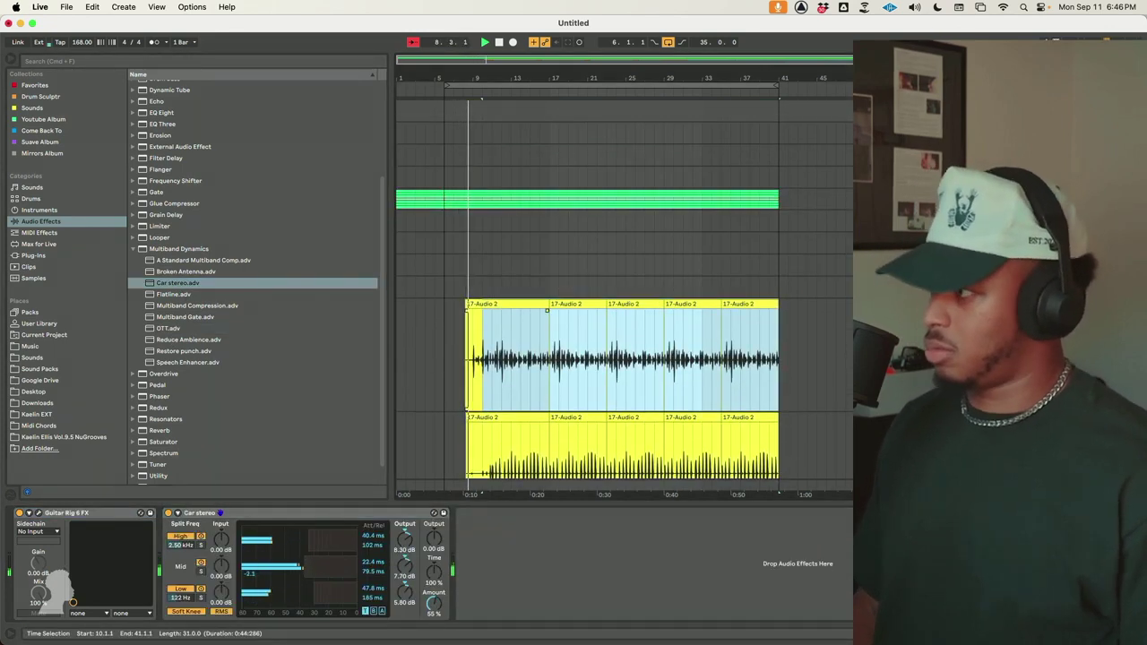
click(986, 199)
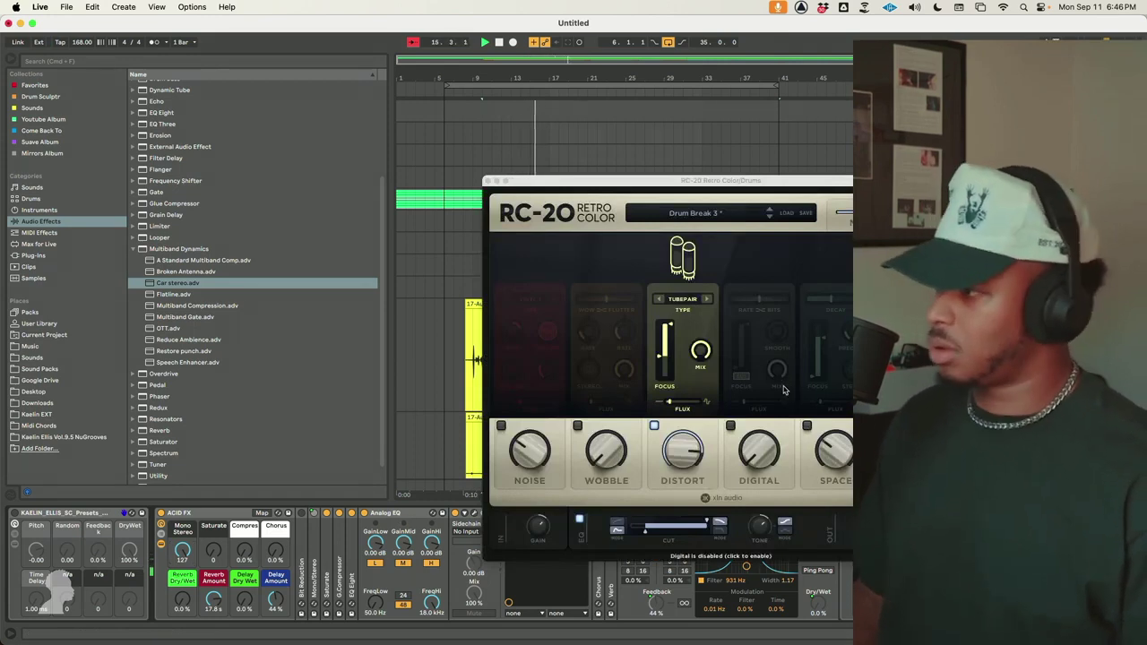
click(770, 218)
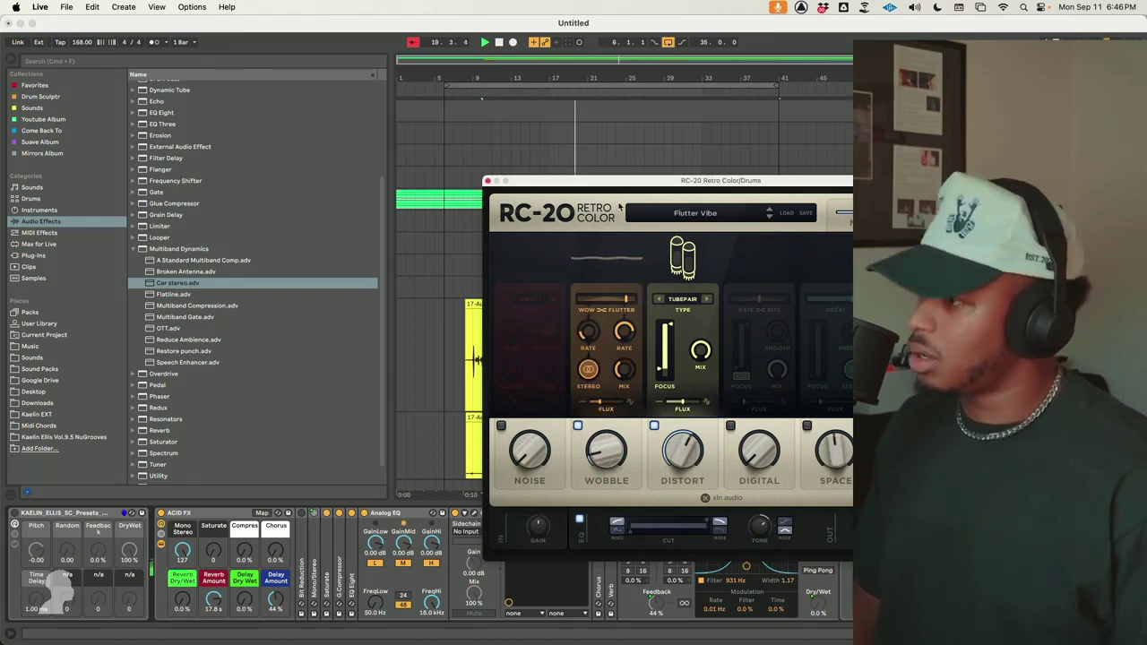
click(488, 199)
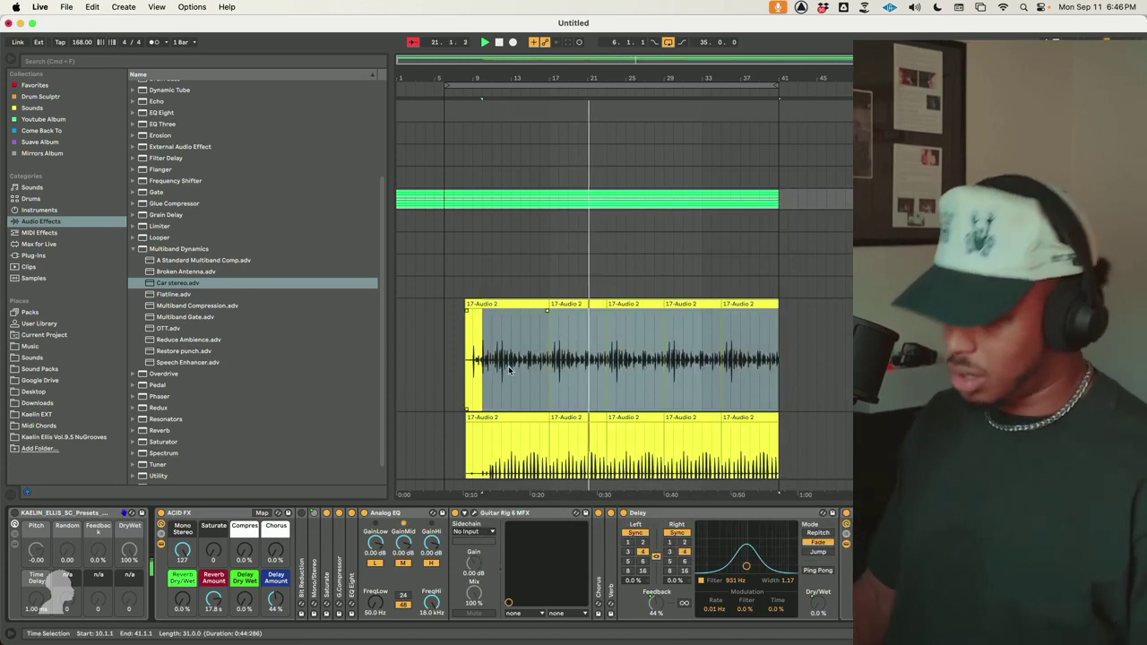
Search the whole browser library for the collaborator's name and clear the search text
click(60, 61)
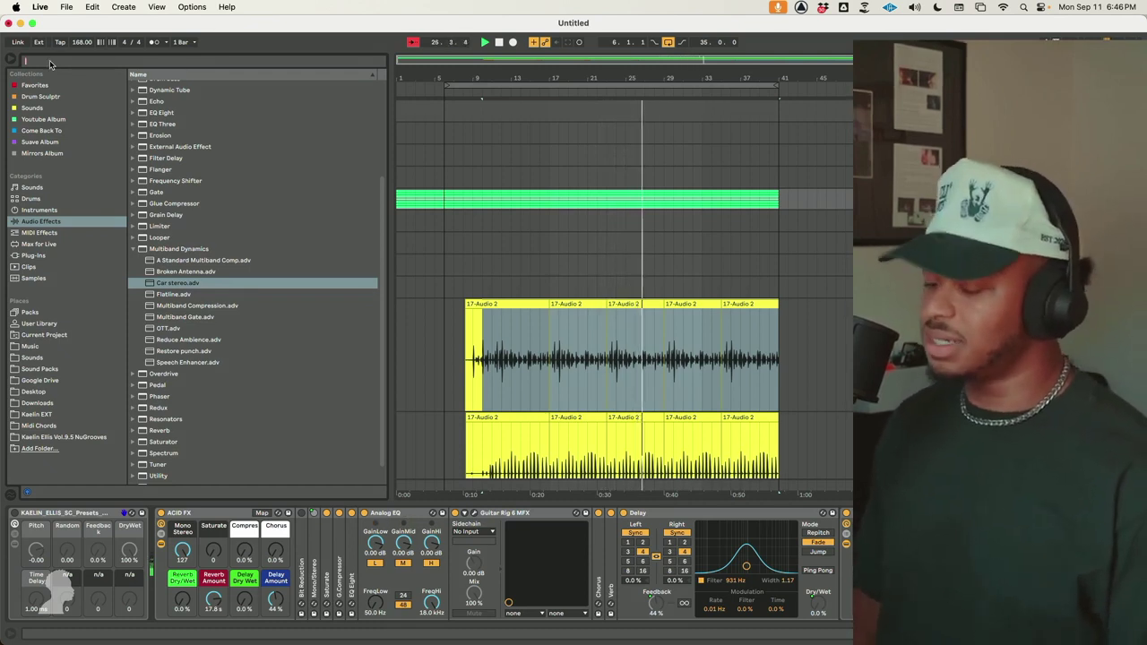
text(thew)
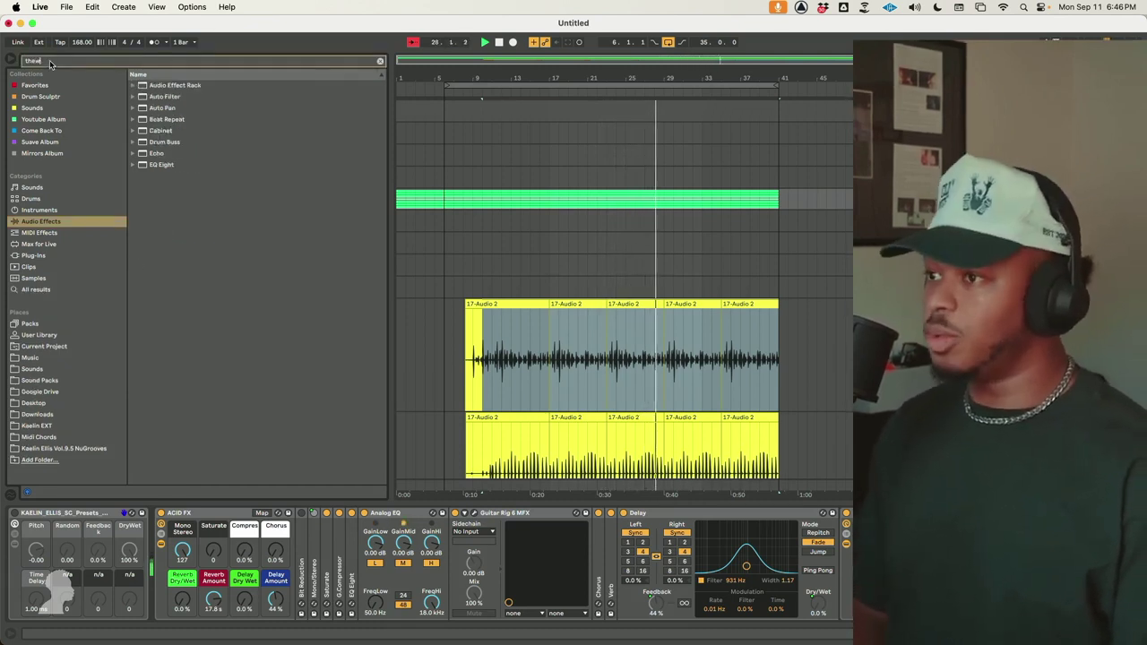
text(newill)
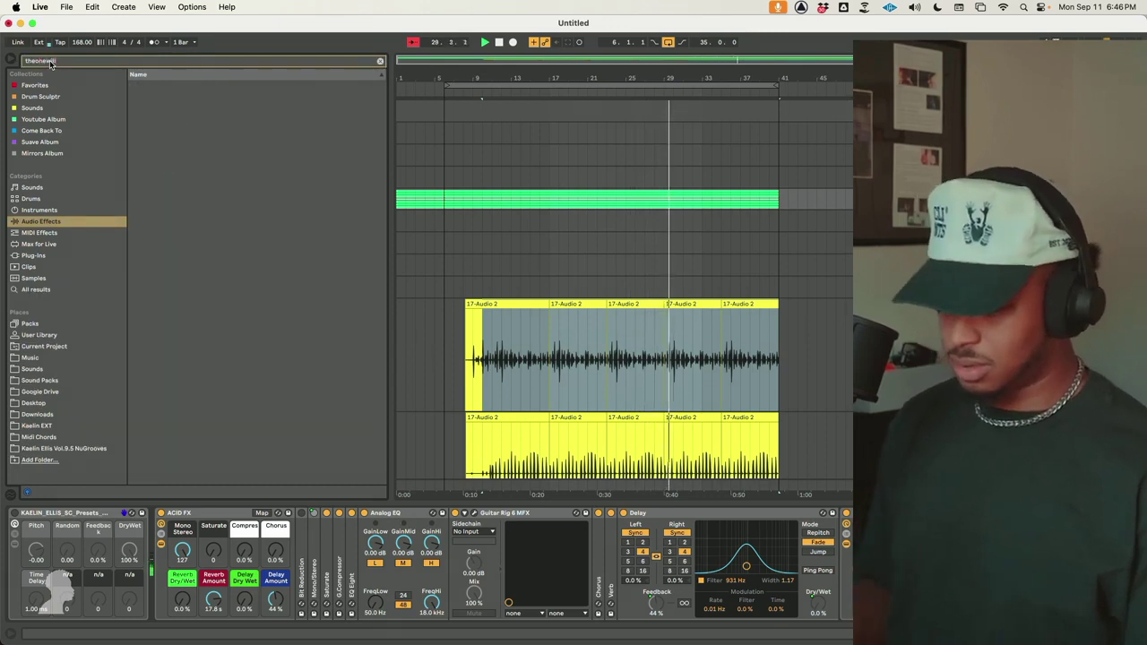
click(41, 289)
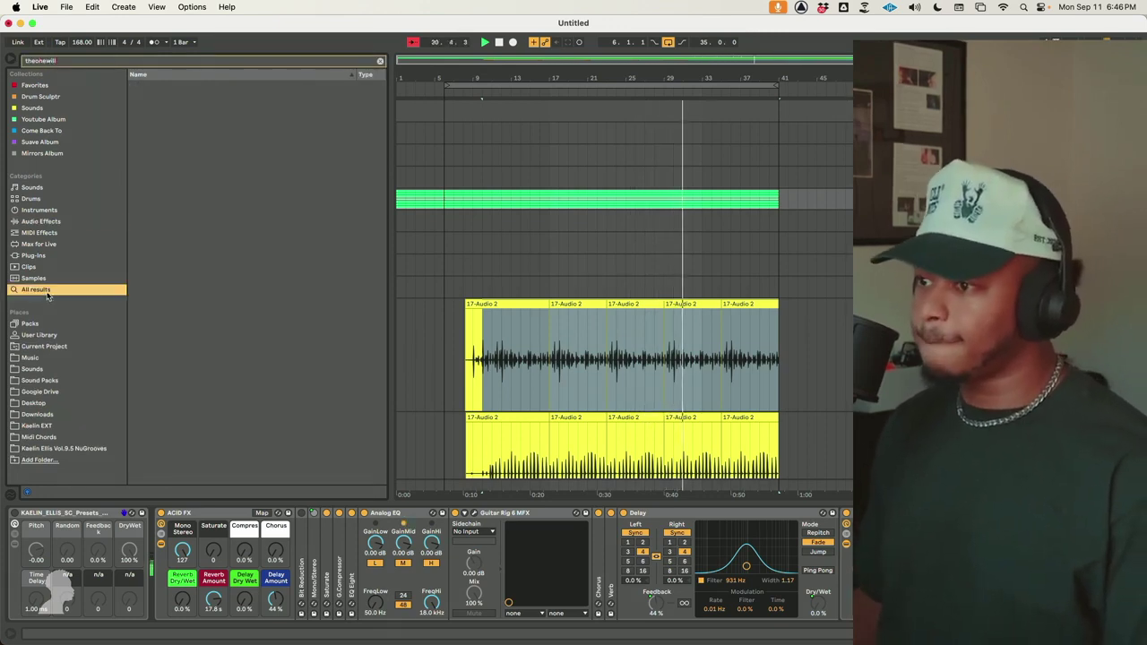
click(79, 61)
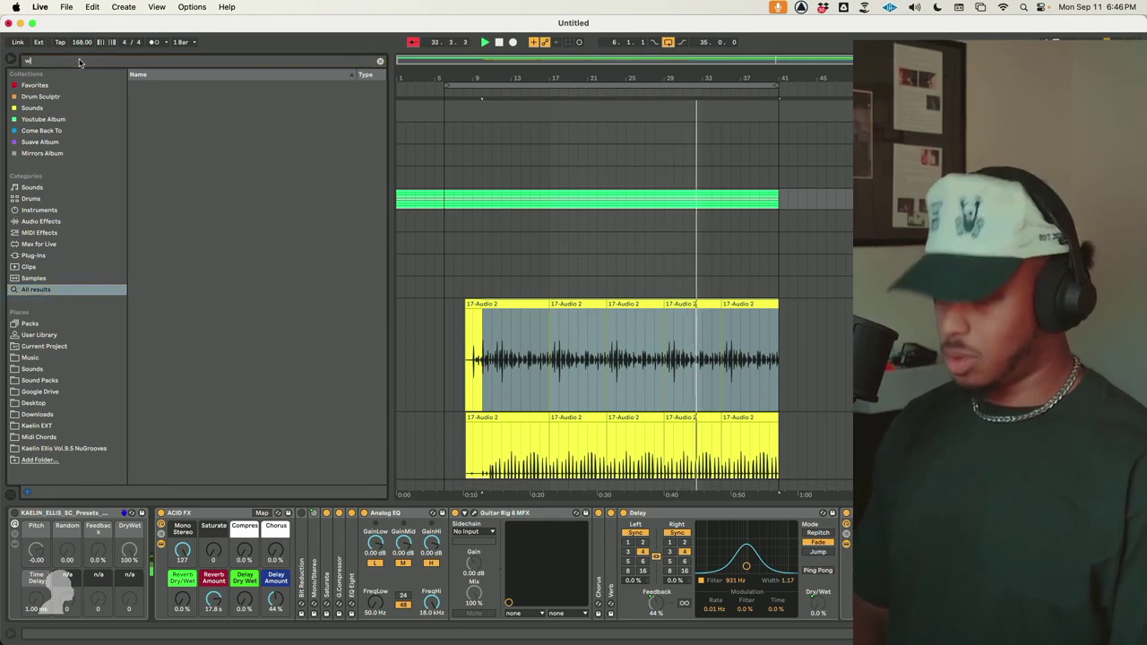
text(will)
key(BackSpace)
key(BackSpace)
key(BackSpace)
key(BackSpace)
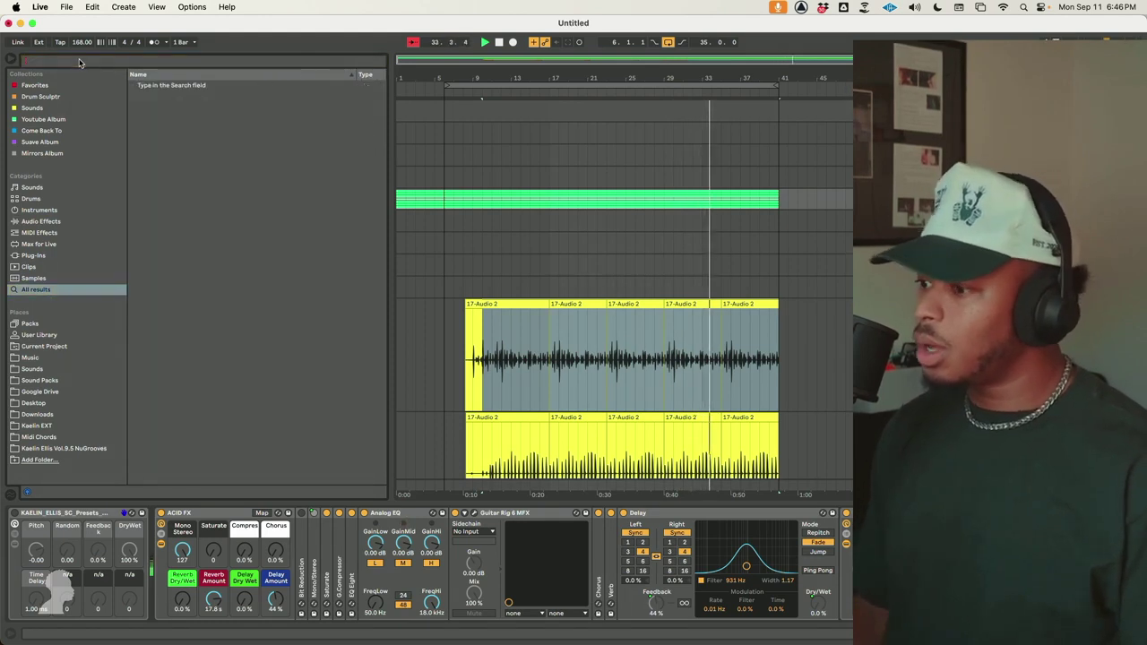
Switch to Chrome to check the sample-flip-challenges channel on Discord, stop the song's playback and return to Ableton Live
mouse_move(456, 642)
click(521, 626)
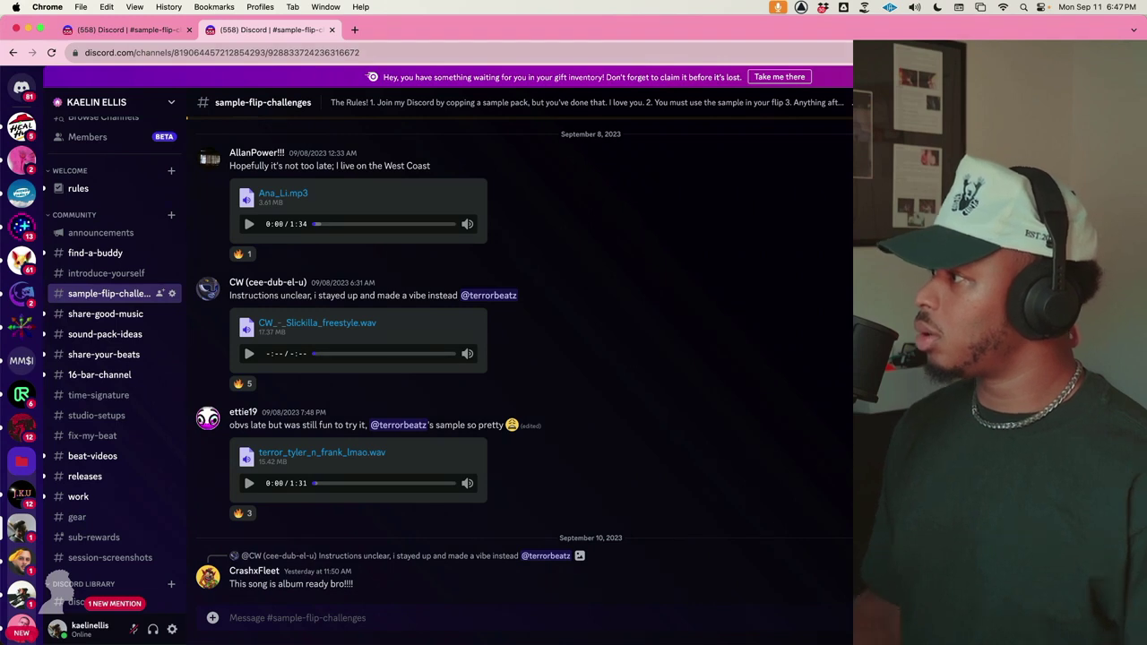
key(Return)
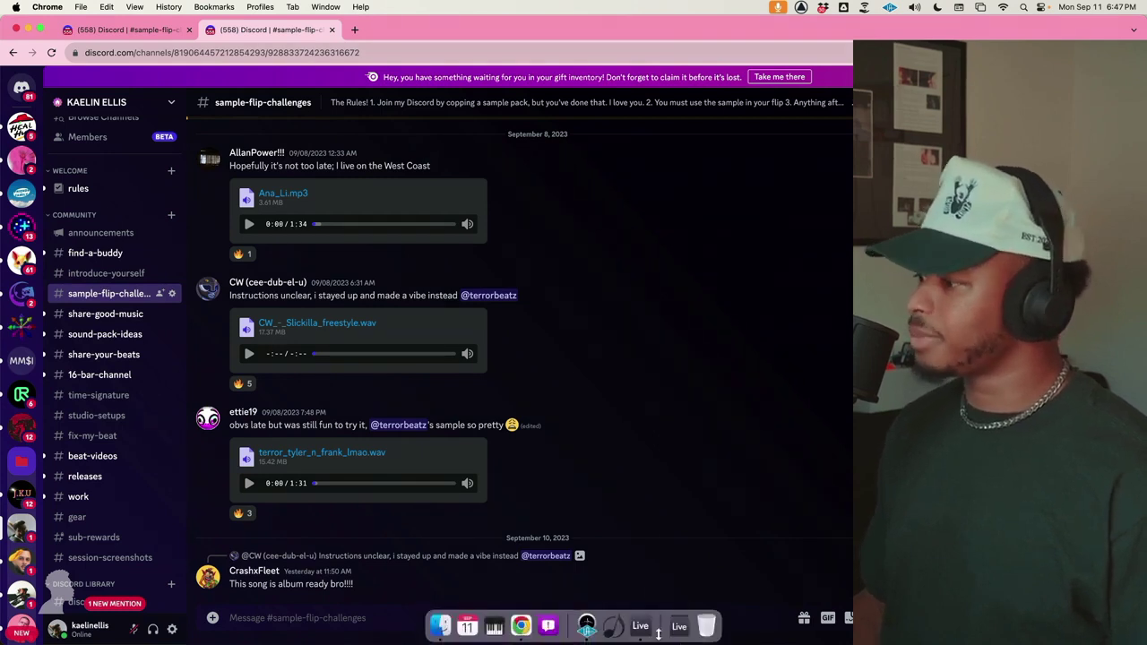
click(640, 626)
key(space)
click(524, 629)
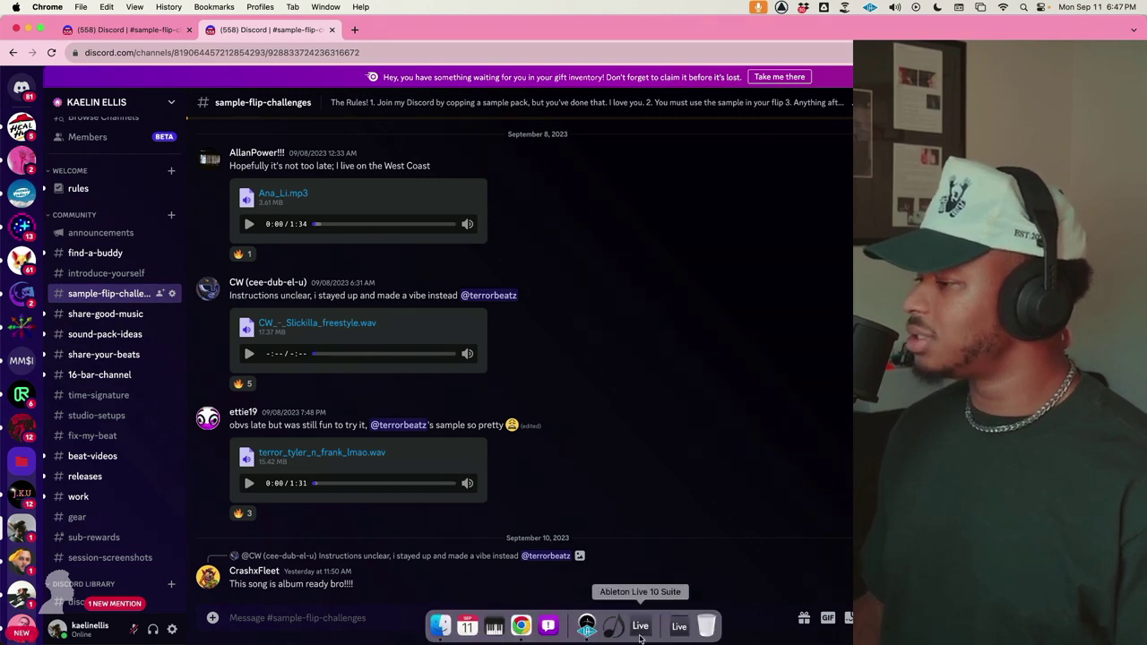
click(643, 625)
Search the library for "horn" and list the matches in the external drive's Downloads folder while the song plays
click(123, 63)
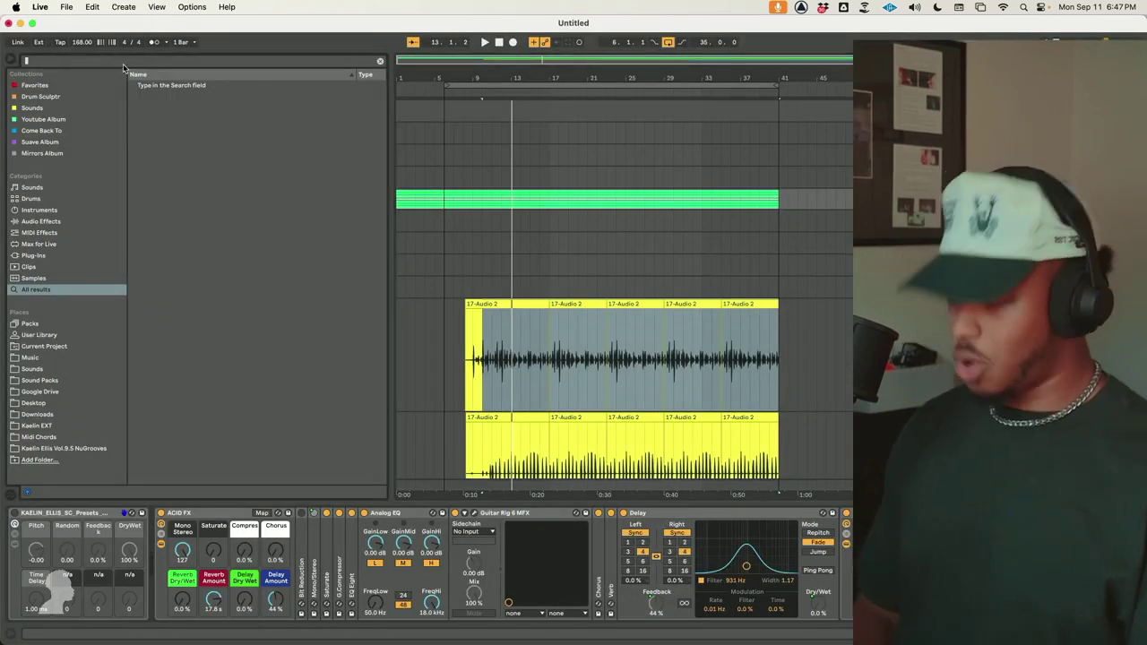
text(horn)
key(space)
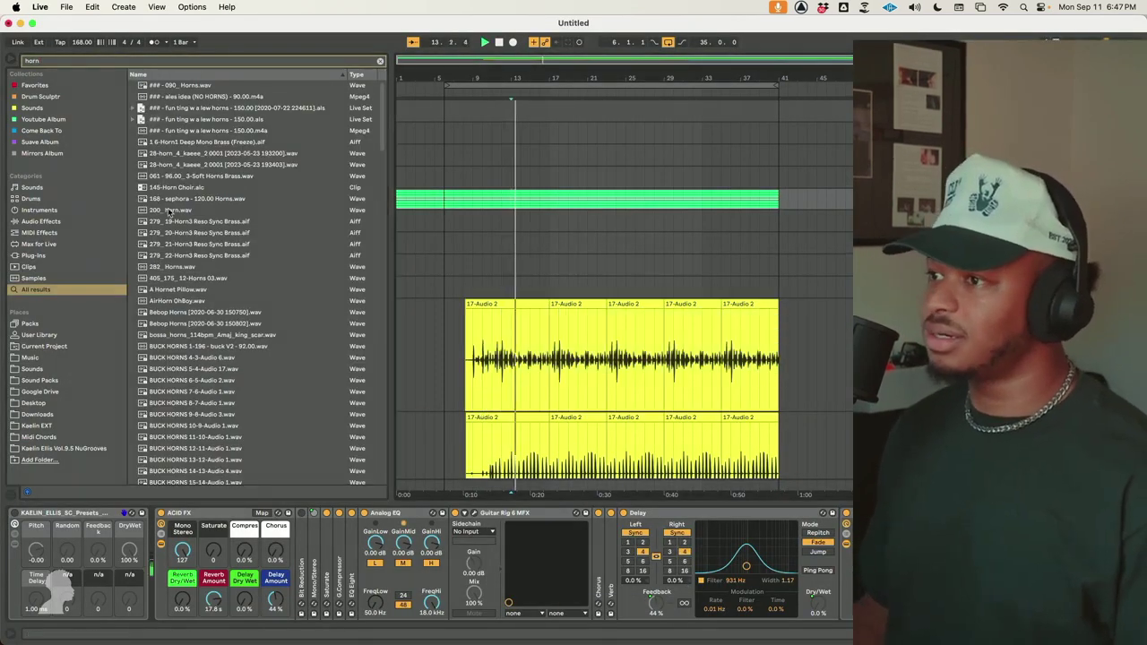
click(36, 425)
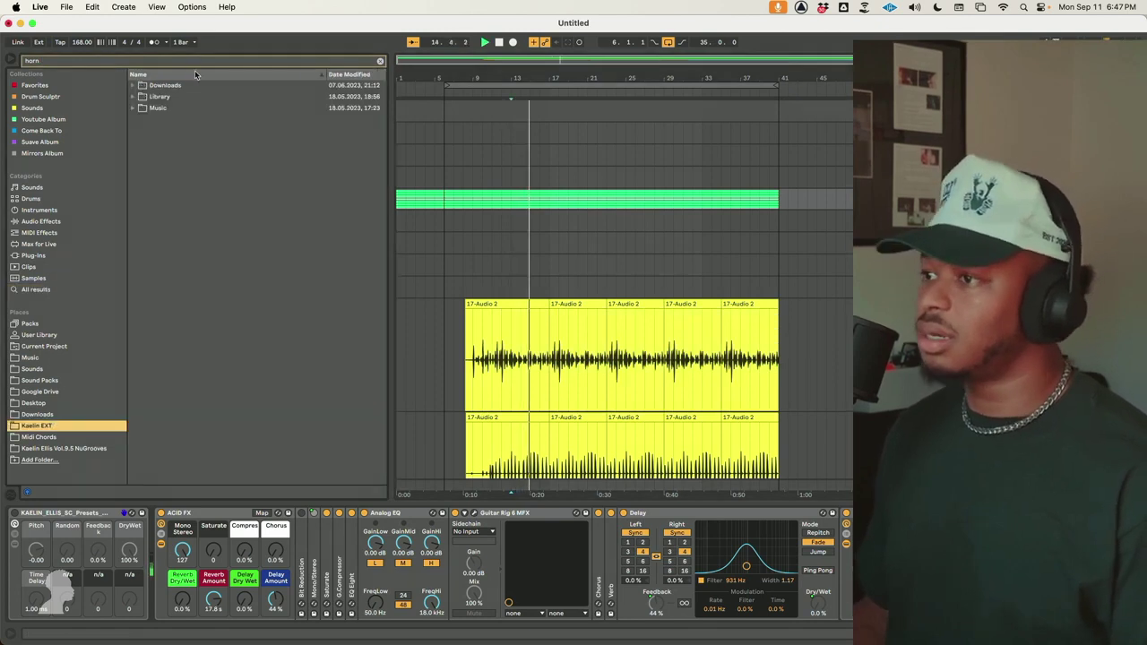
click(164, 86)
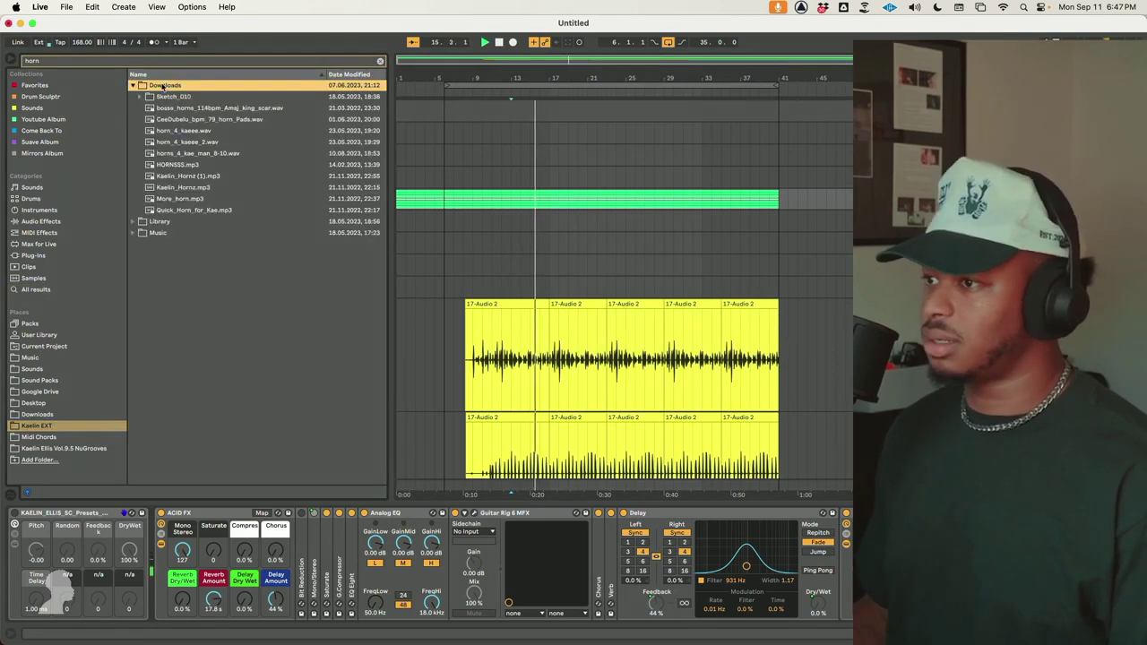
Audition the horn samples between bossa_horns_114bpm_Amaj_king_scar.wav and HORNSSS.mp3 in the Downloads folder
click(191, 165)
click(193, 155)
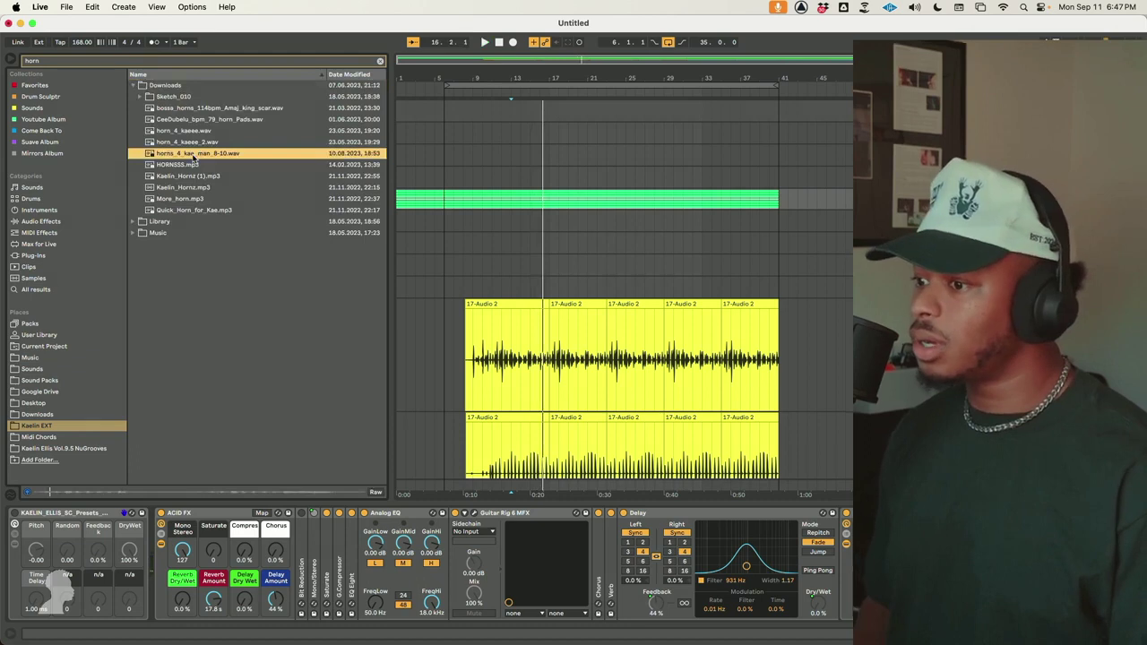
key(Up)
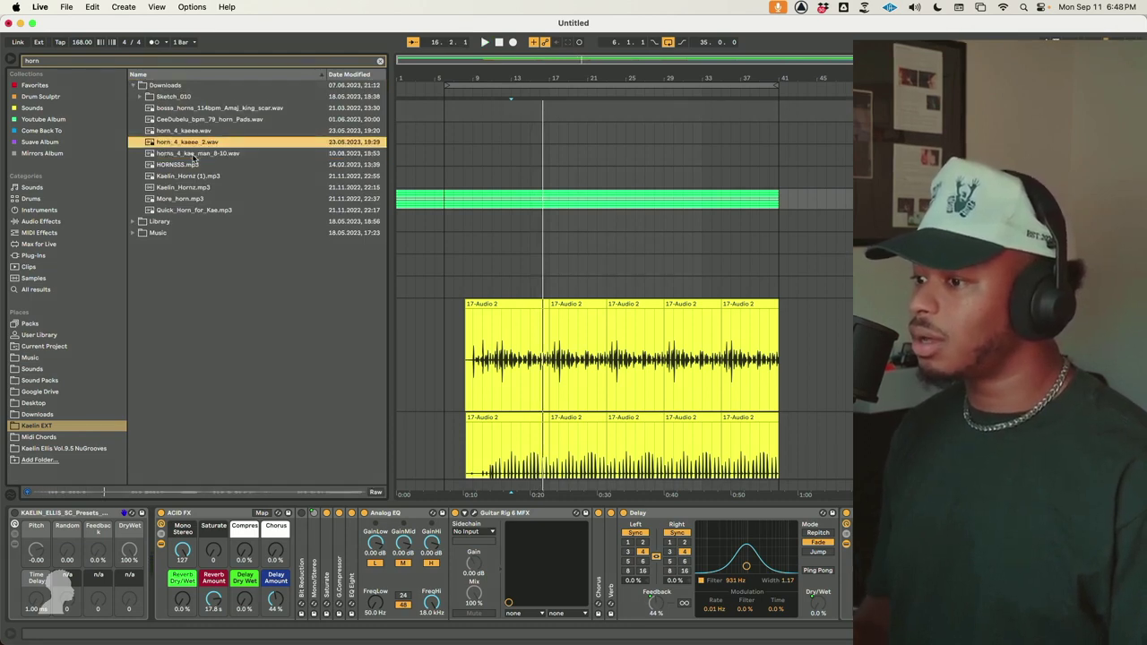
key(Up)
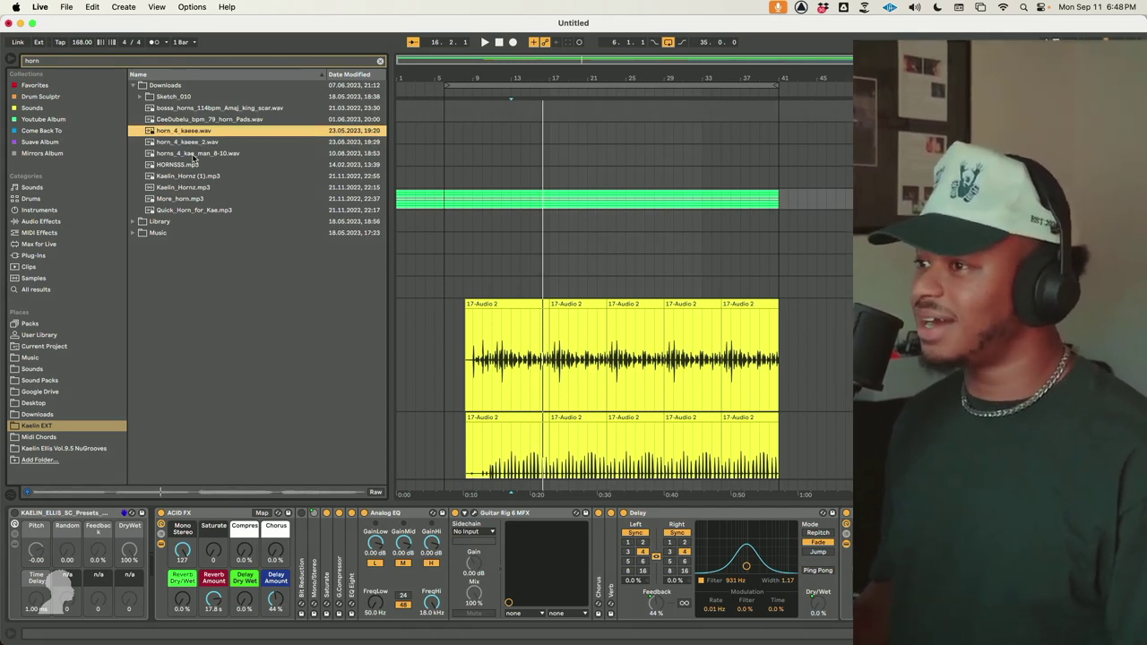
key(Up)
key(Up)
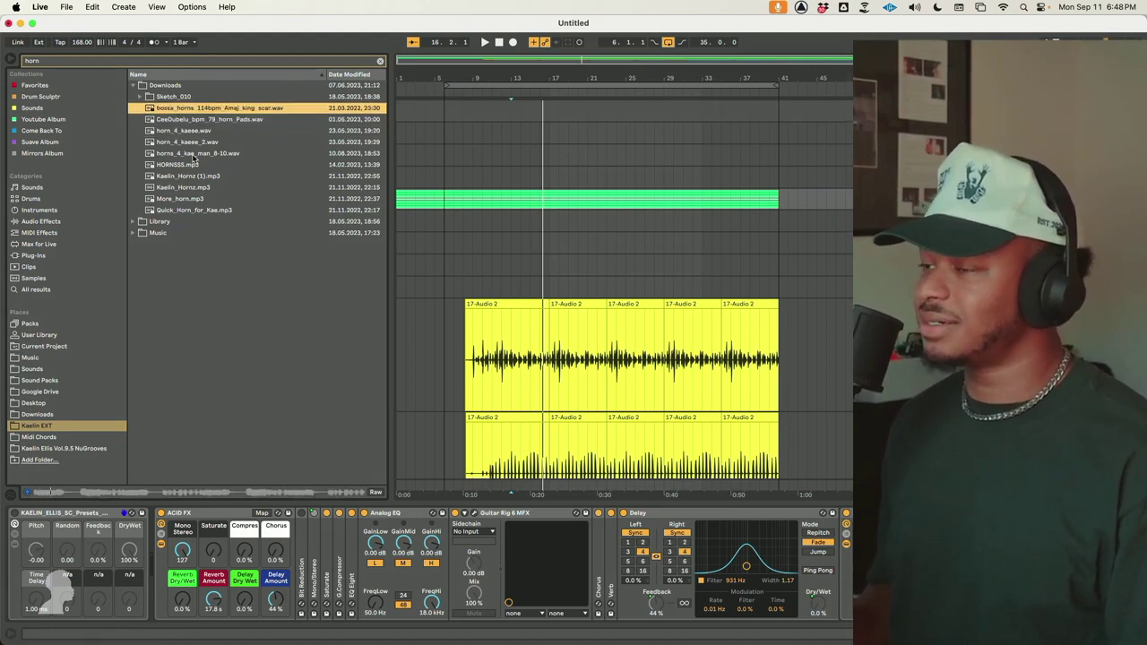
key(Down)
key(Down)
key(Down)
key(Down)
key(Down)
key(Up)
key(Up)
key(Up)
key(Up)
key(Up)
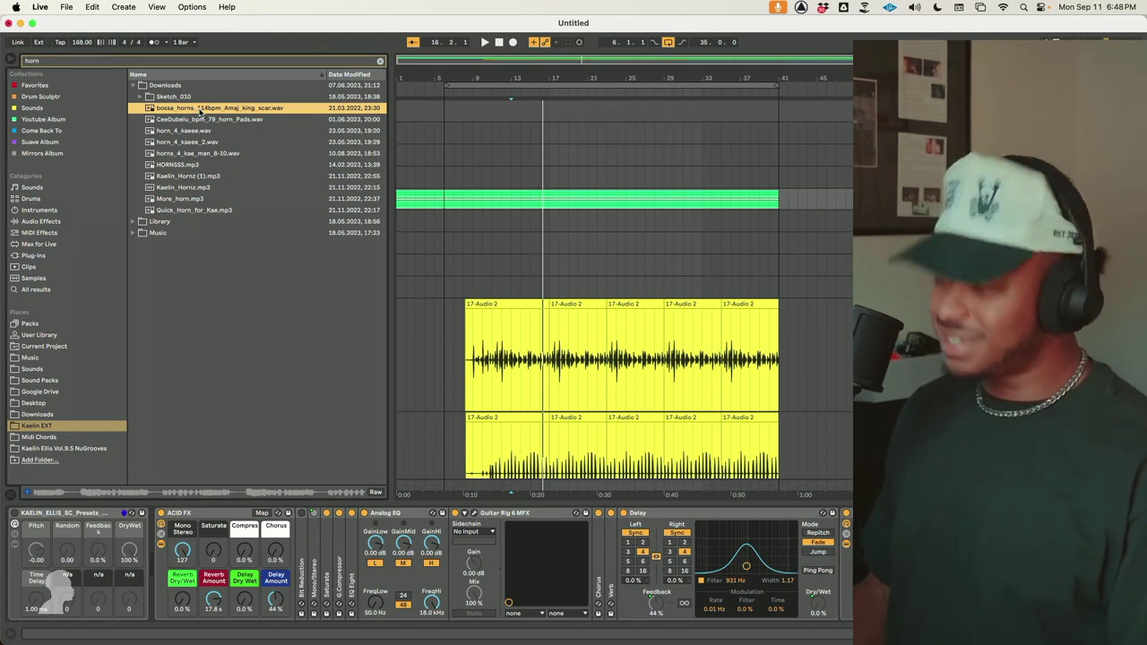
Place bossa_horns_114bpm_Amaj_king_scar.wav at bar 9 on the track above the recorded takes, set its gain to -15.3 dB and play it
drag(202, 108, 469, 285)
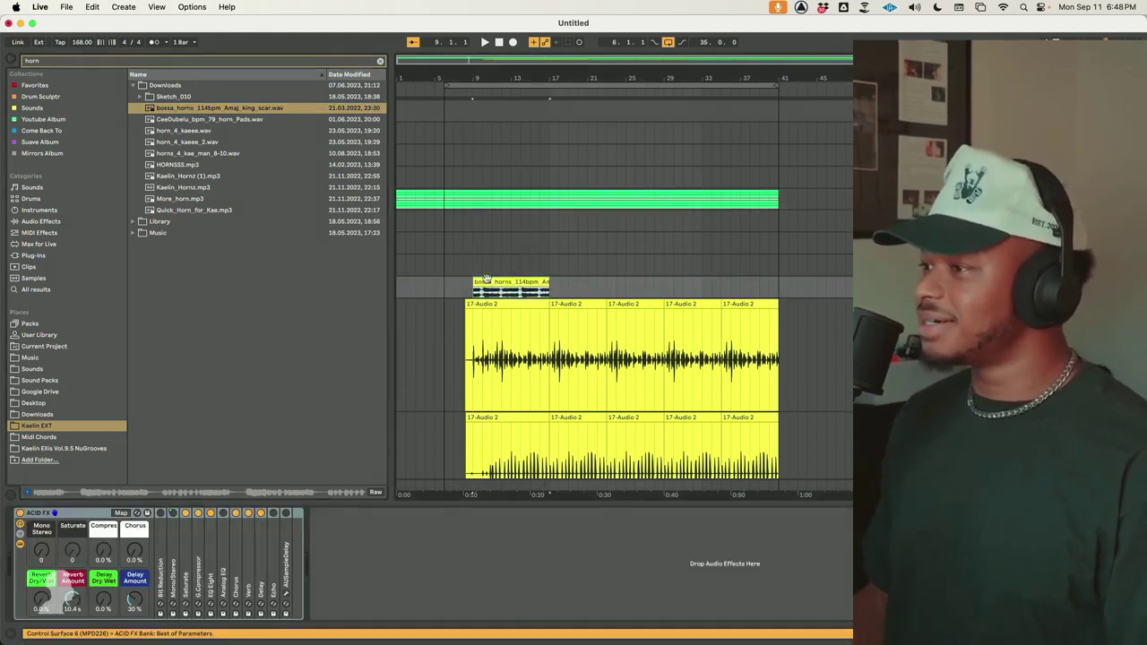
click(485, 280)
drag(101, 504, 103, 508)
key(space)
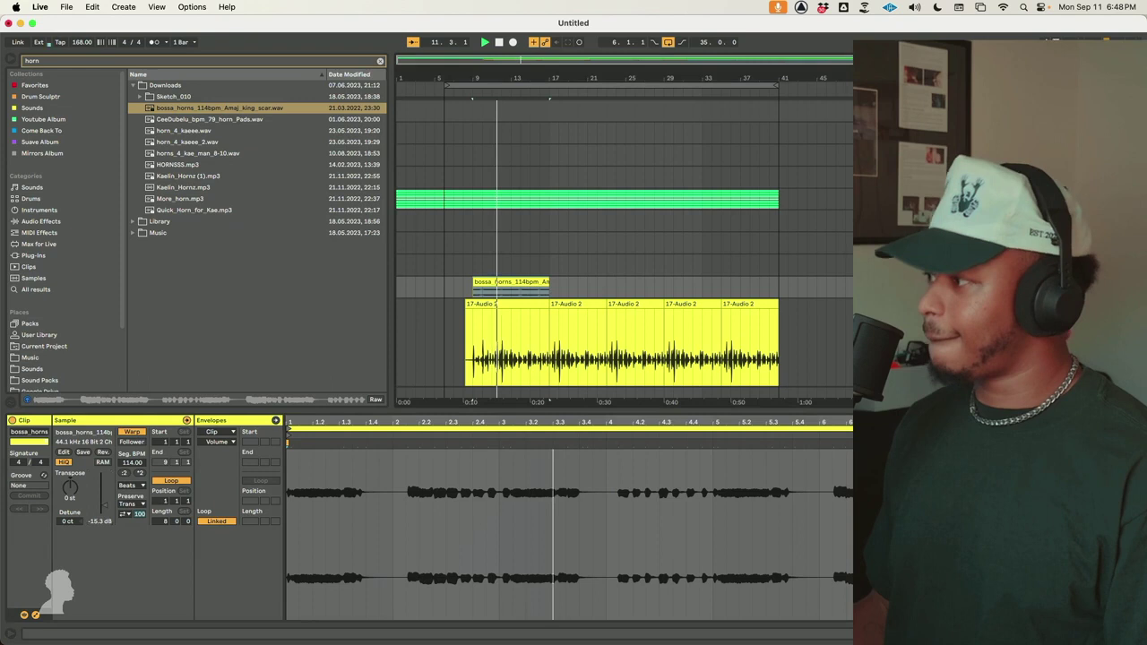
Unfold the AUSampleDelay device in the horn track's ACID FX rack and show its parameters
key(shift+Tab)
click(283, 527)
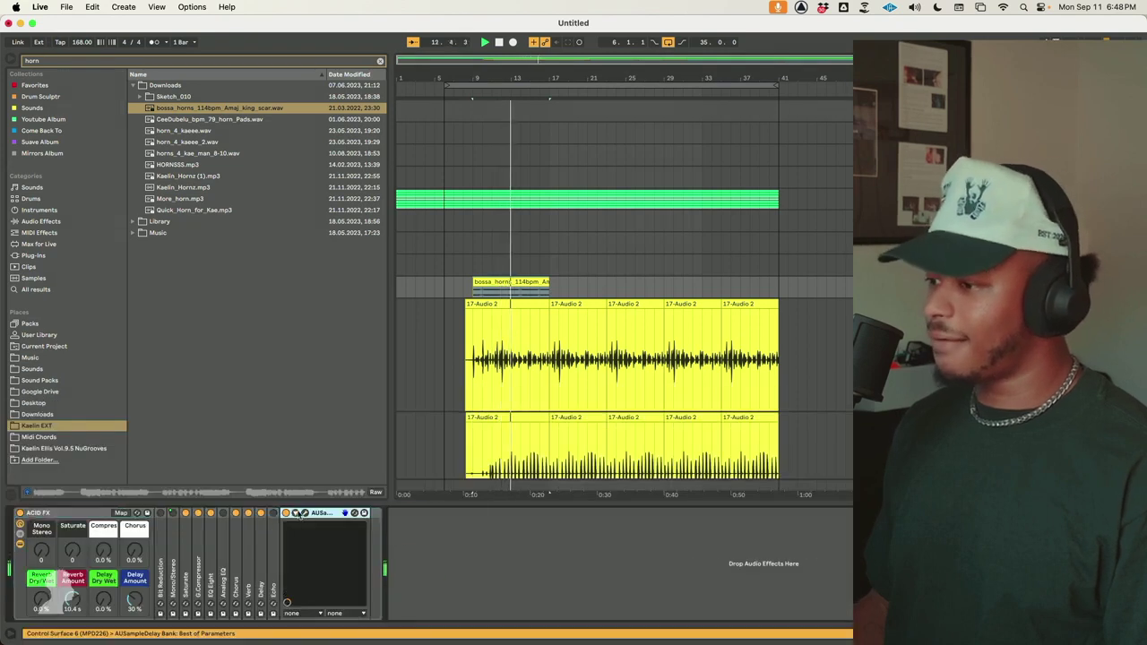
click(295, 513)
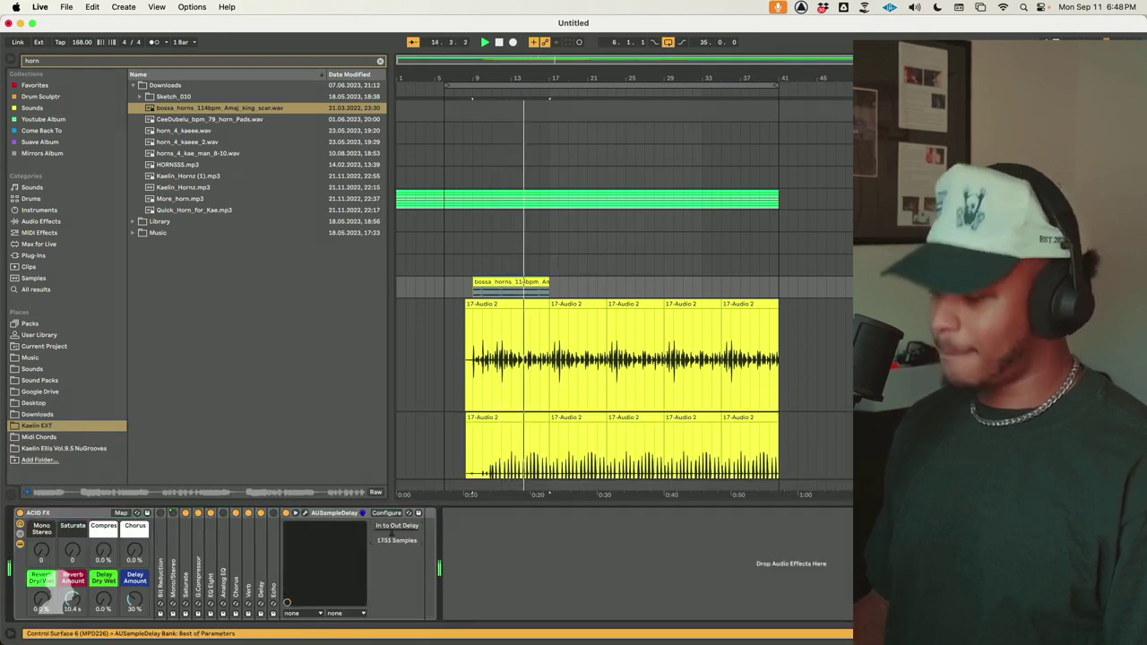
Transpose the horn clip to -7 st with the Complex Pro warp mode and double its segment BPM to 228
double_click(535, 283)
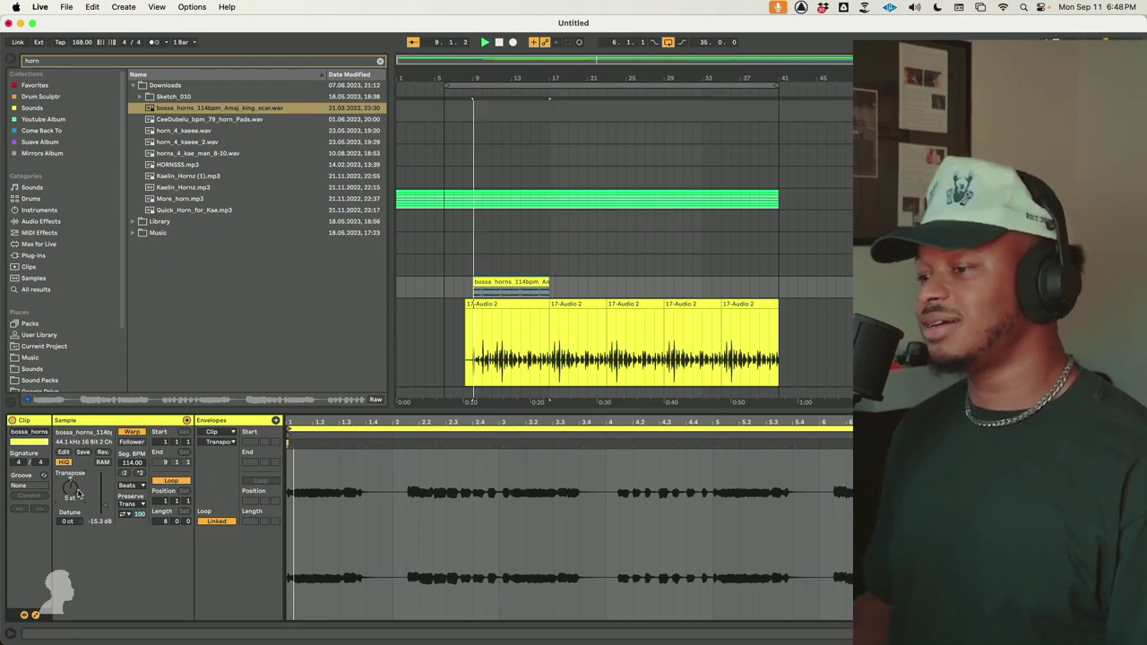
click(130, 485)
click(135, 541)
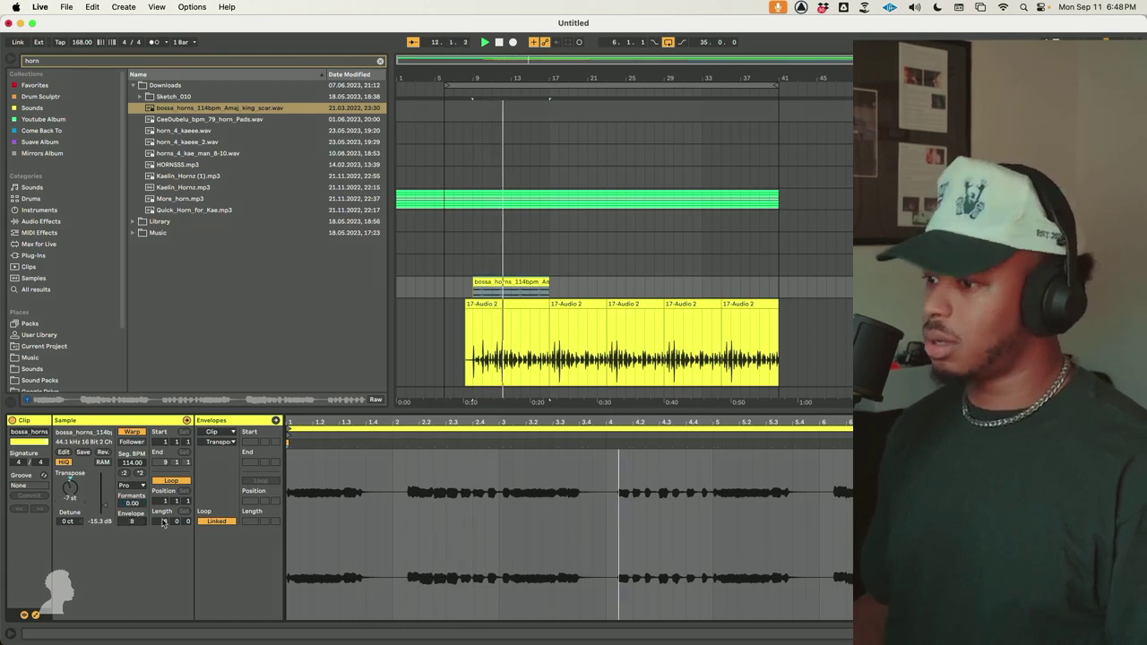
click(140, 473)
click(533, 293)
click(511, 282)
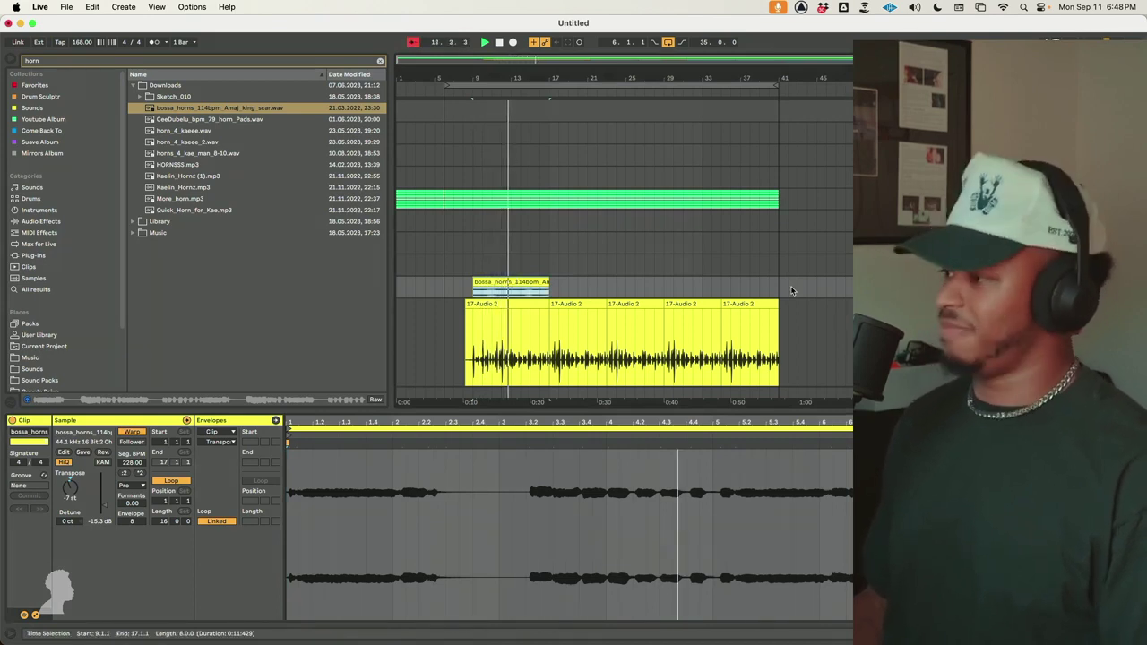
Configure the horn rack's Delay with 4 on both sides, Ping Pong on and its filter at 1.44 kHz, width 2.18
key(shift+Tab)
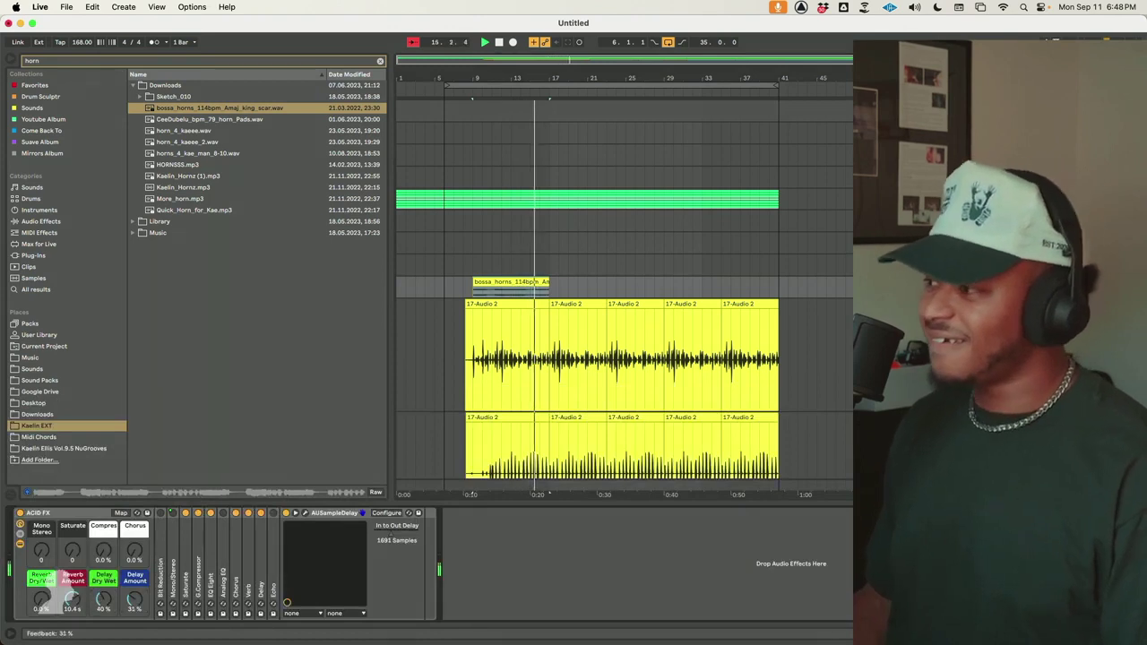
double_click(260, 549)
click(319, 551)
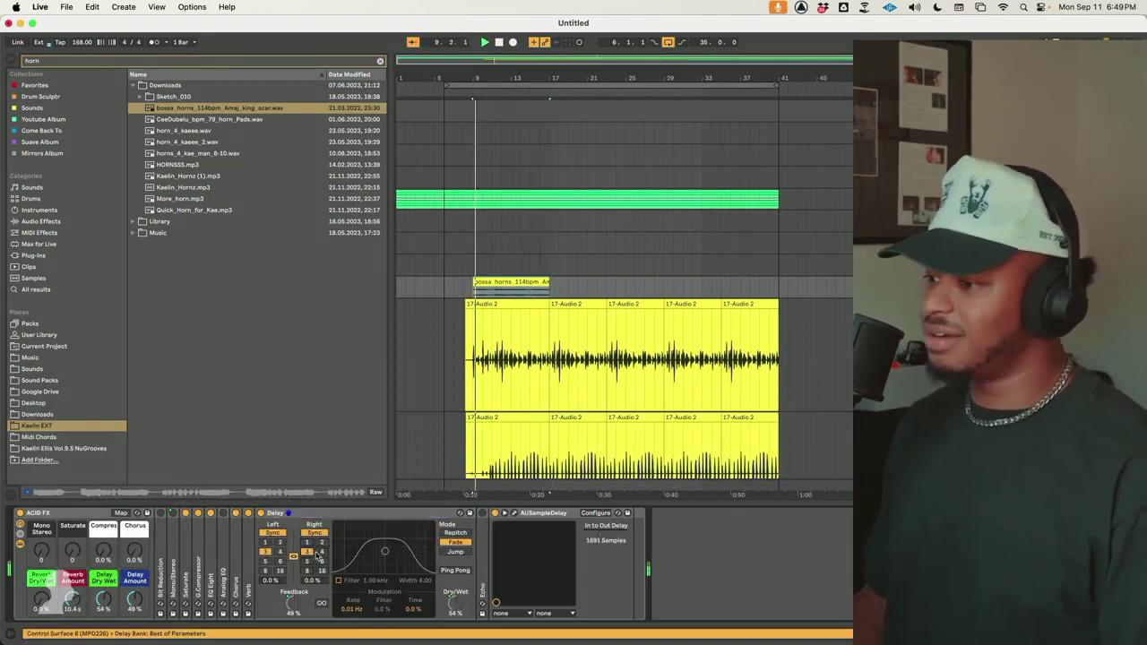
drag(384, 554, 434, 570)
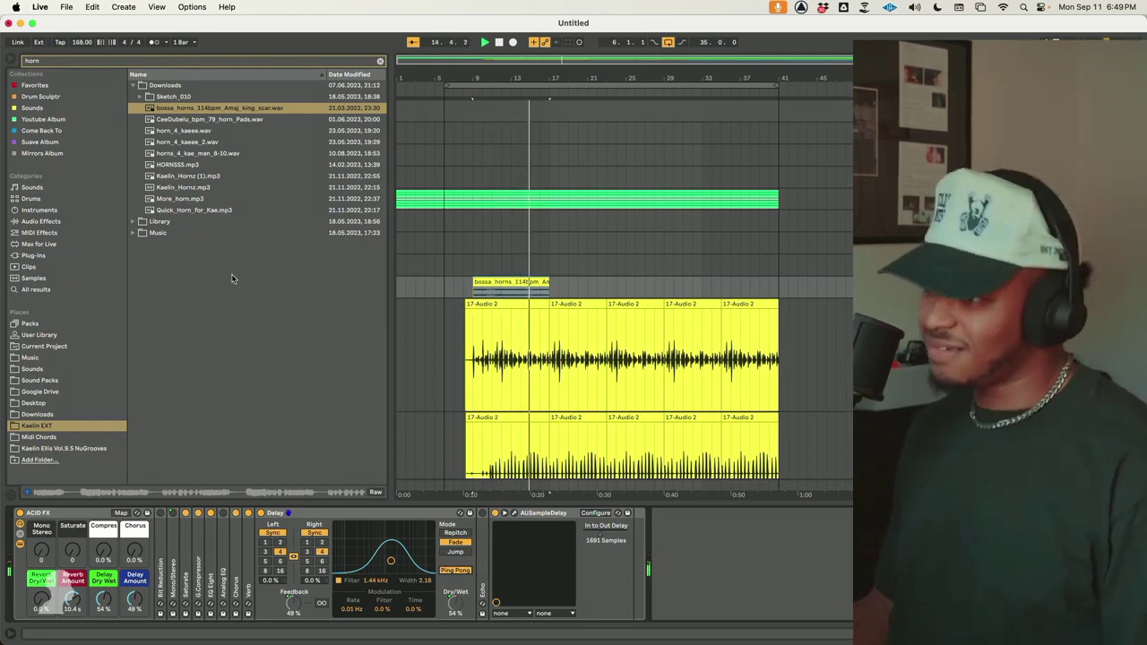
Duplicate the horn clip twice up to bar 33 and set the gain of all three clips to -9.55 dB
click(526, 283)
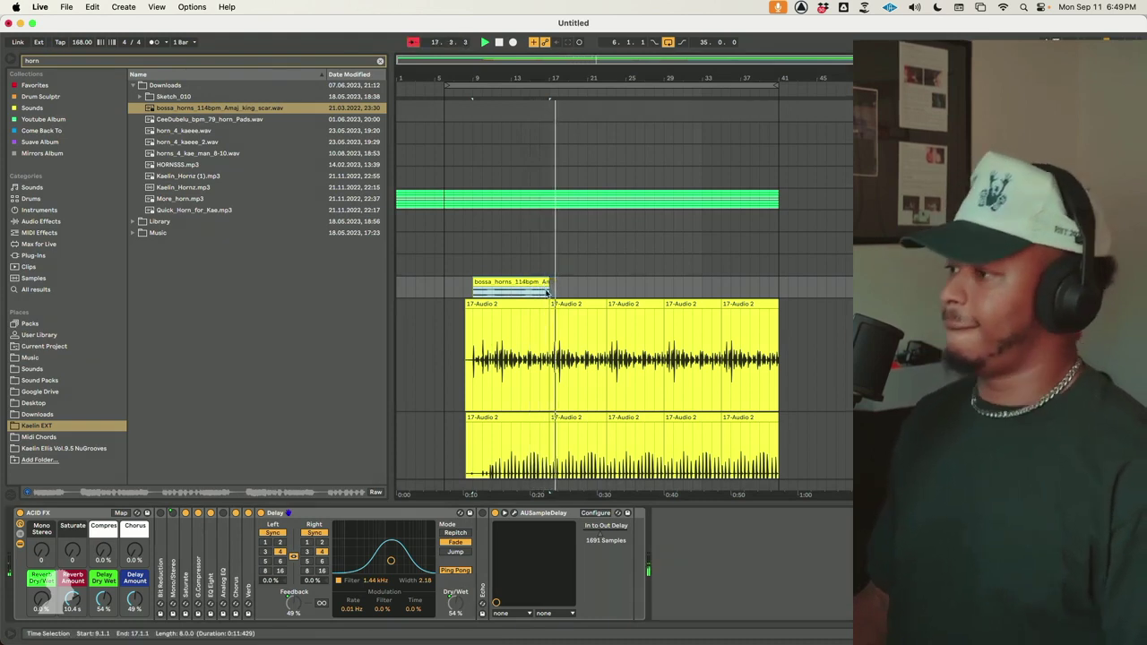
key(super+d)
key(super+d)
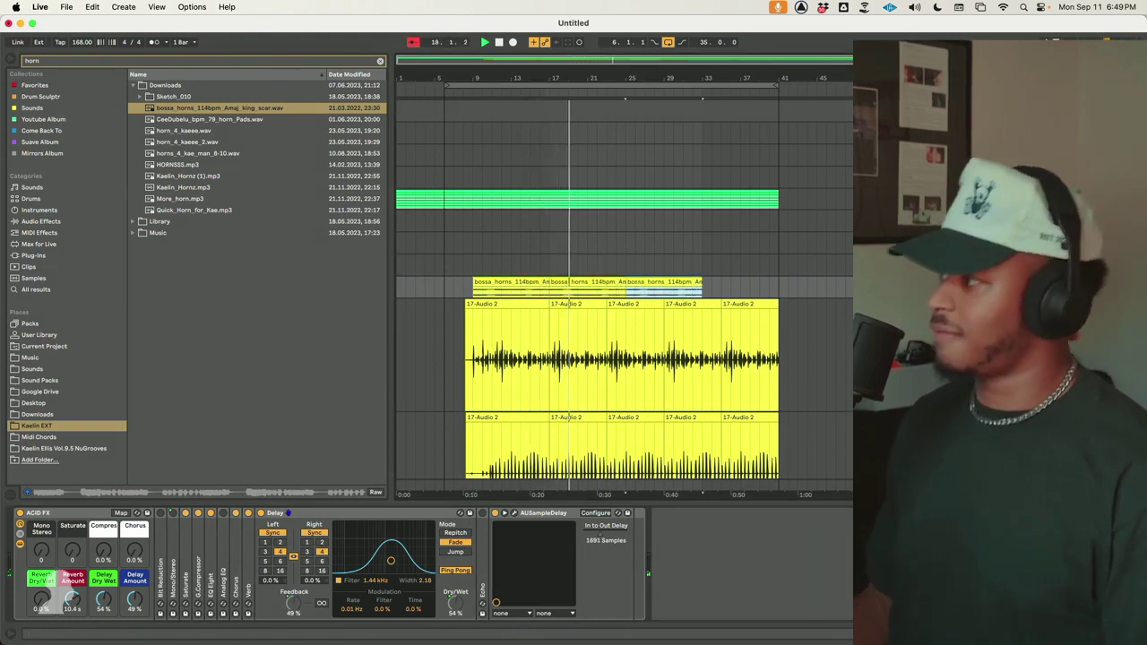
shift+click(517, 281)
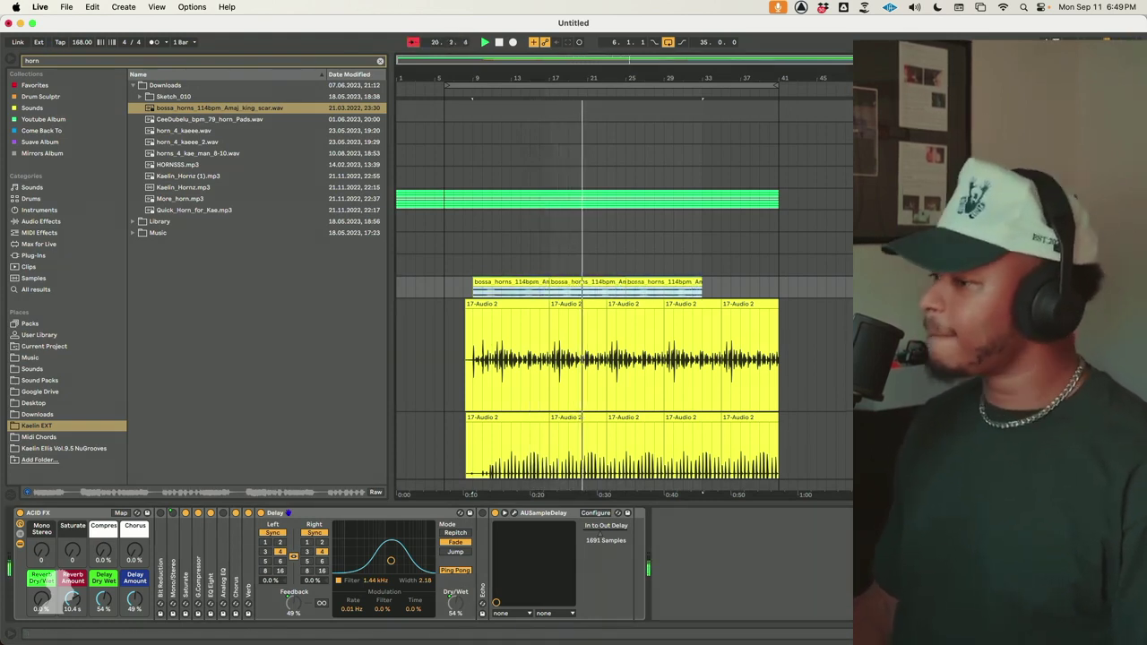
key(shift+Tab)
drag(104, 508, 104, 498)
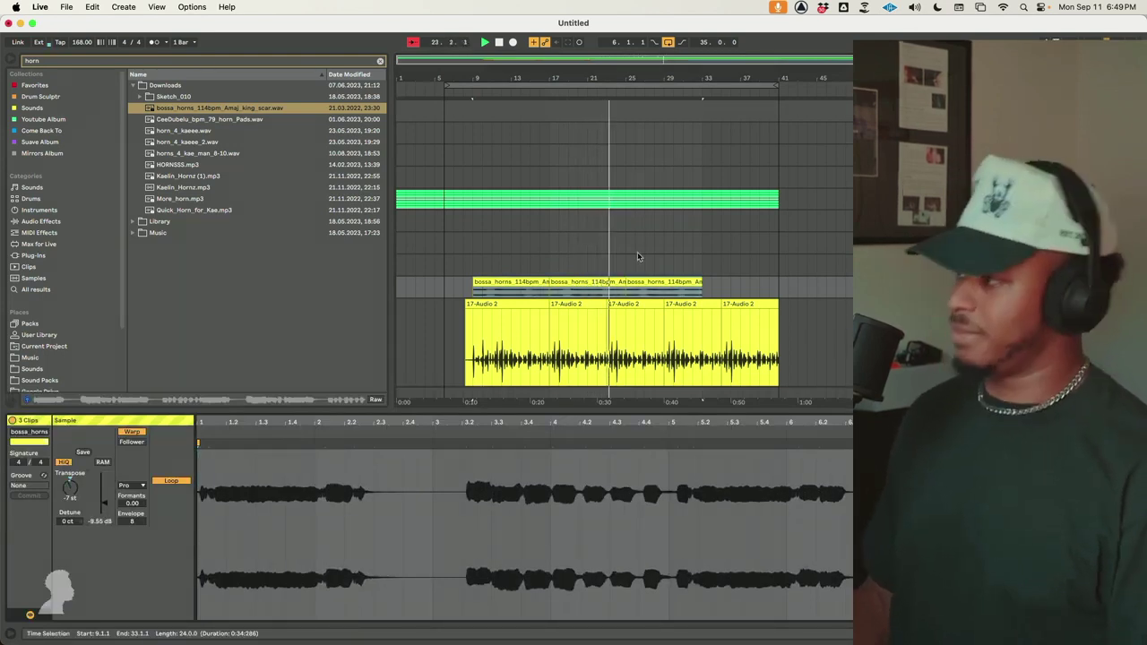
Duplicate the horn clip at bar 25 to fill bars 33 to 41
click(602, 286)
click(586, 292)
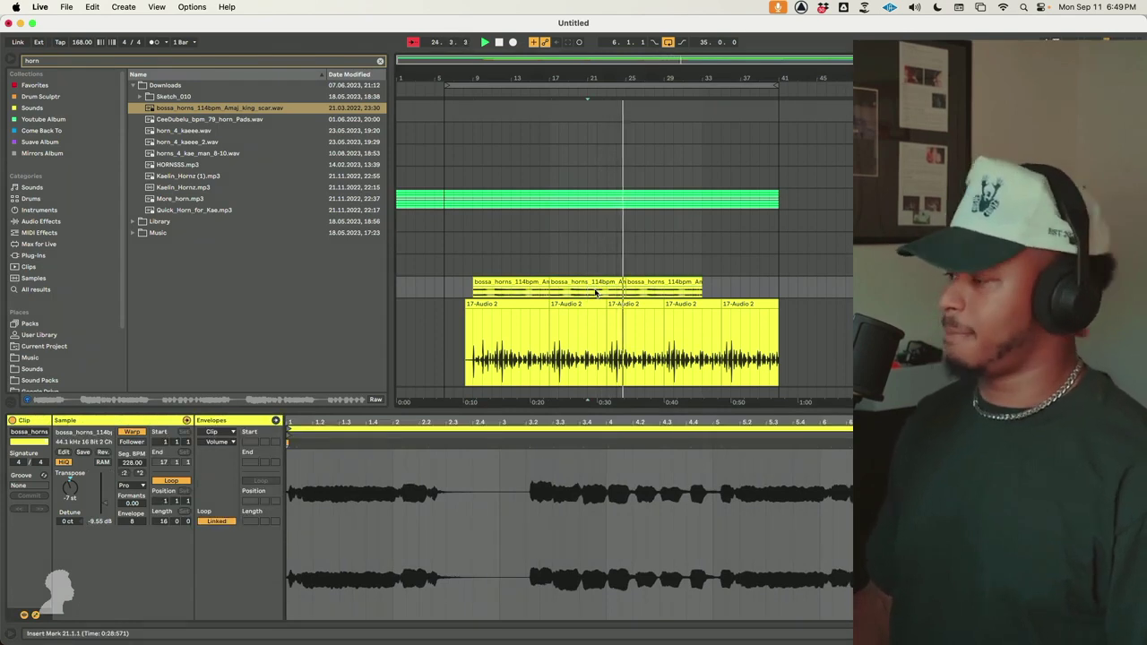
click(640, 287)
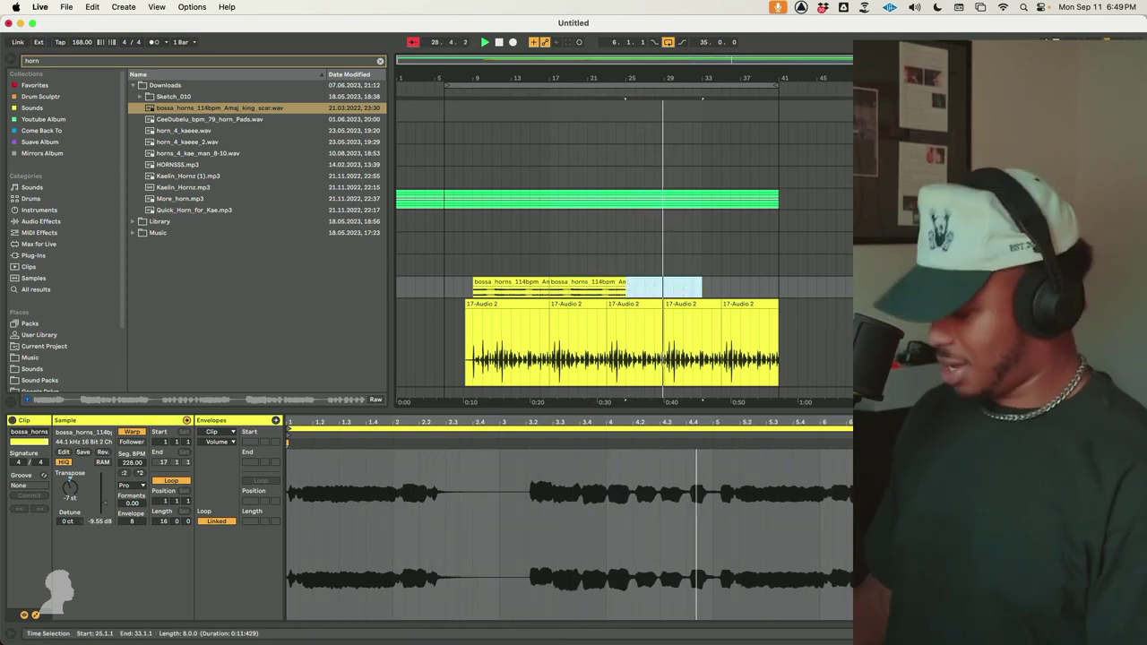
key(0)
key(shift+Tab)
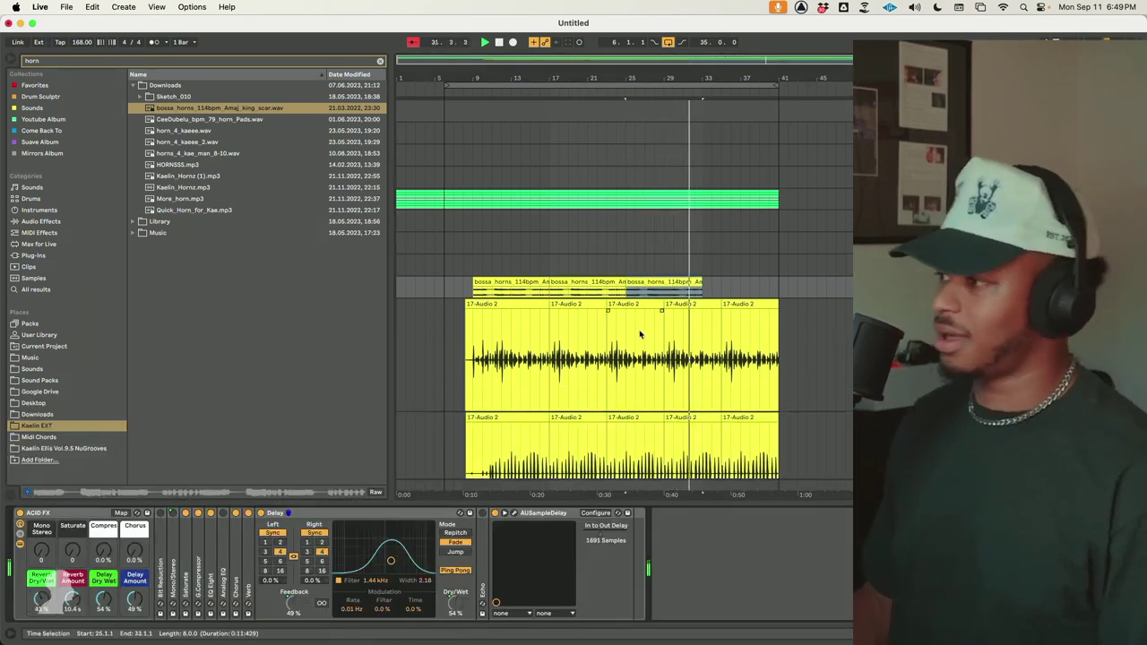
key(super+d)
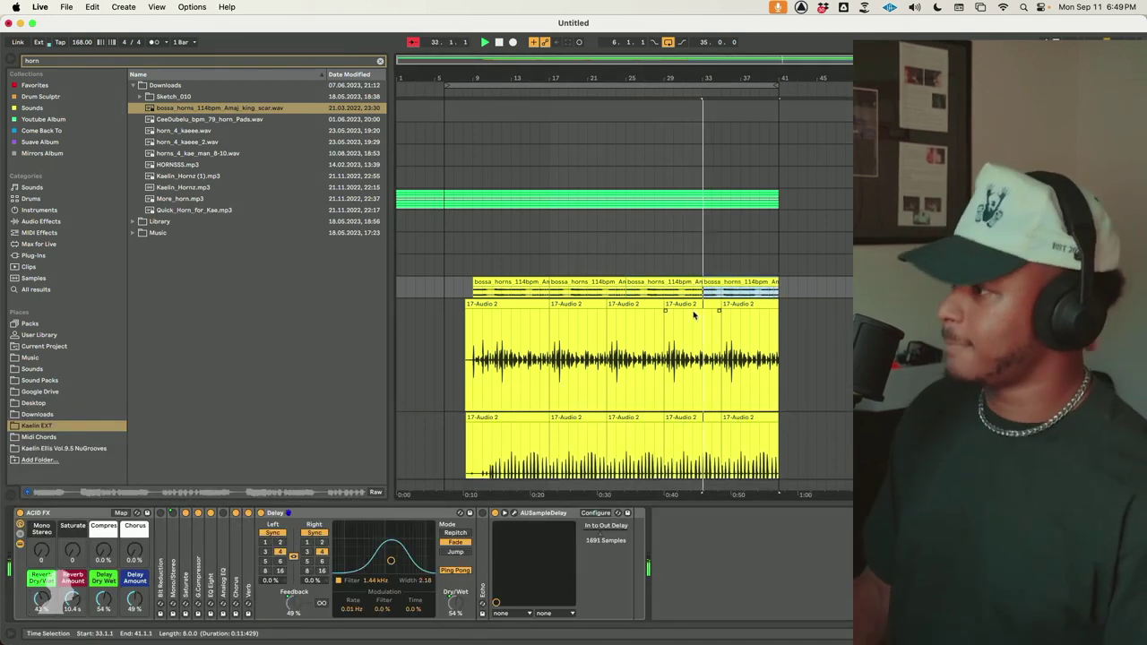
click(487, 296)
click(490, 289)
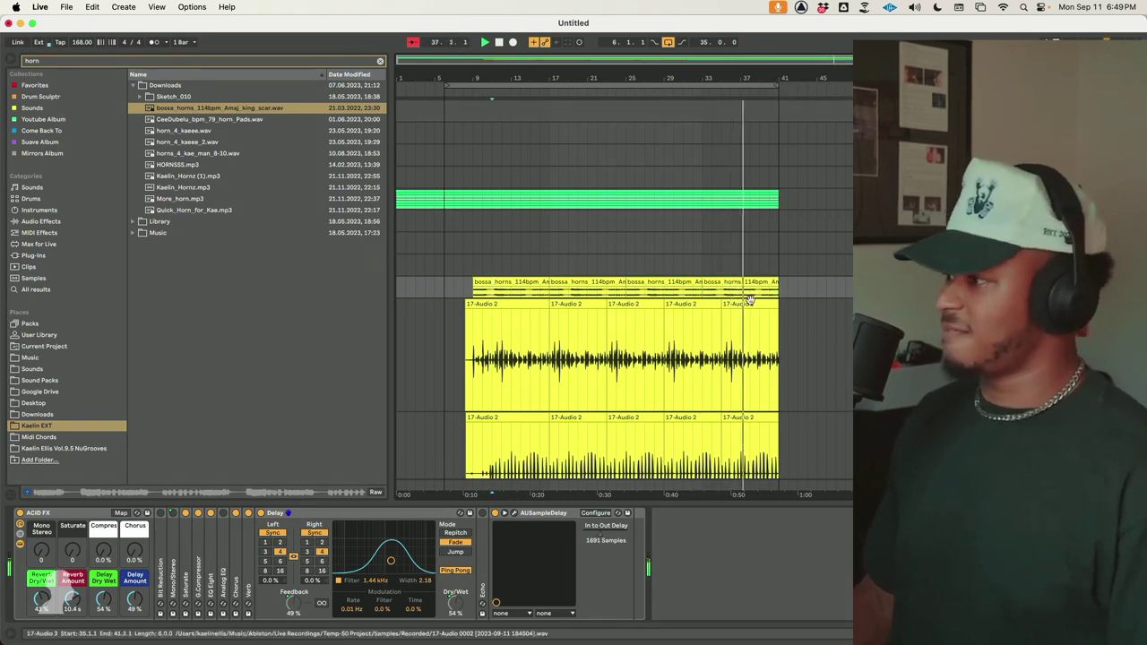
Extend the end of the arrangement loop to bar 46 for a length of 40 bars
drag(765, 291, 783, 295)
drag(776, 86, 827, 94)
scroll(813, 148, down, 1)
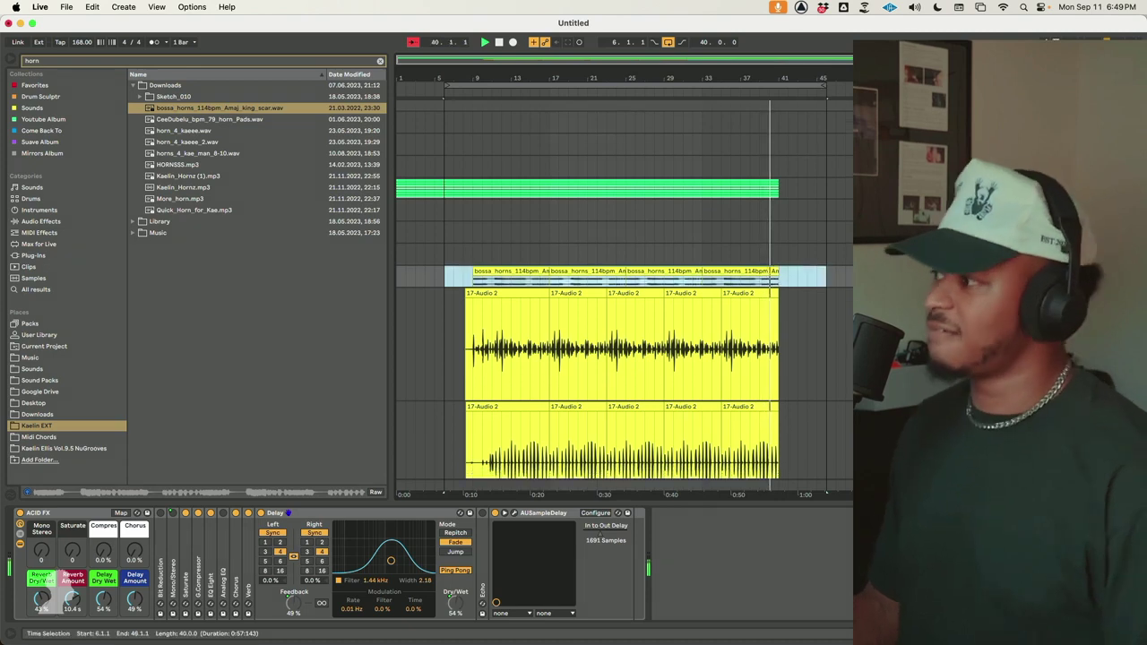
click(859, 187)
scroll(791, 197, down, 4)
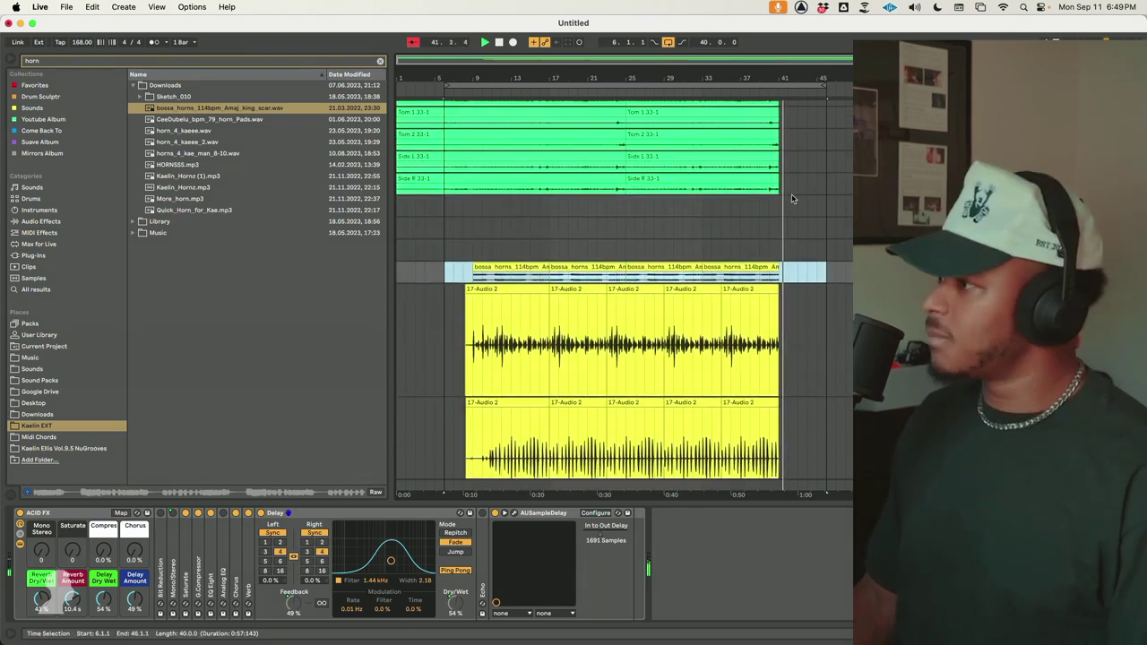
Extend the second set of drum clips, from Kick to Side R, slightly past bar 41
click(763, 180)
scroll(763, 180, up, 3)
shift+click(773, 172)
drag(775, 171, 787, 171)
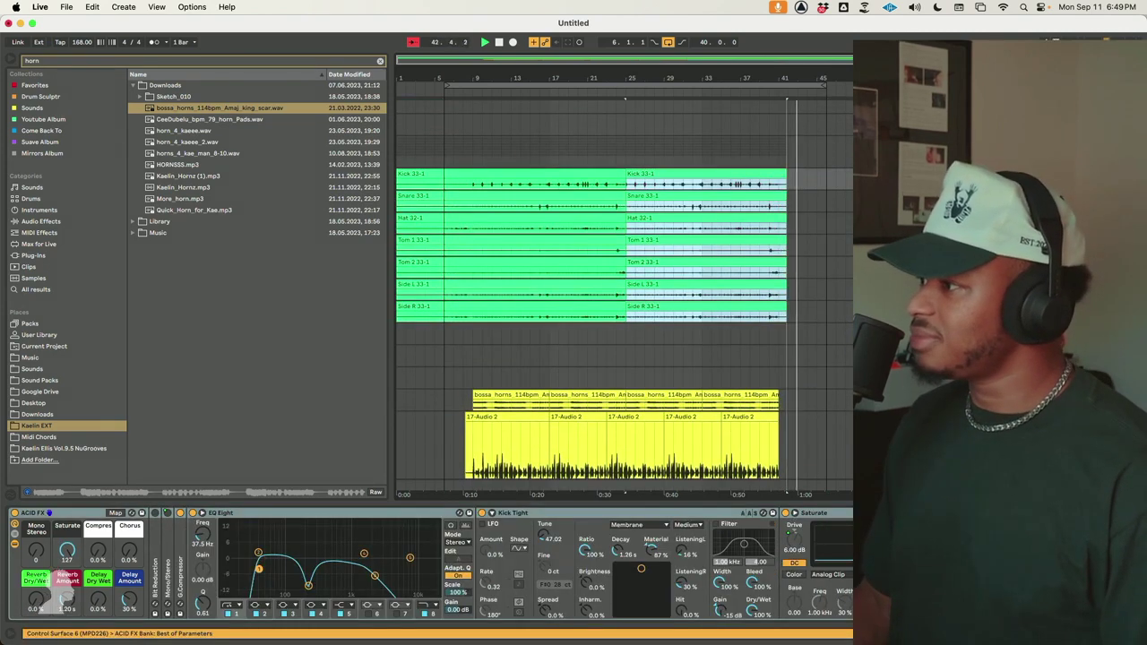
Play the song from bar 6 and move the arrangement loop's start back to bar 5
click(445, 208)
key(space)
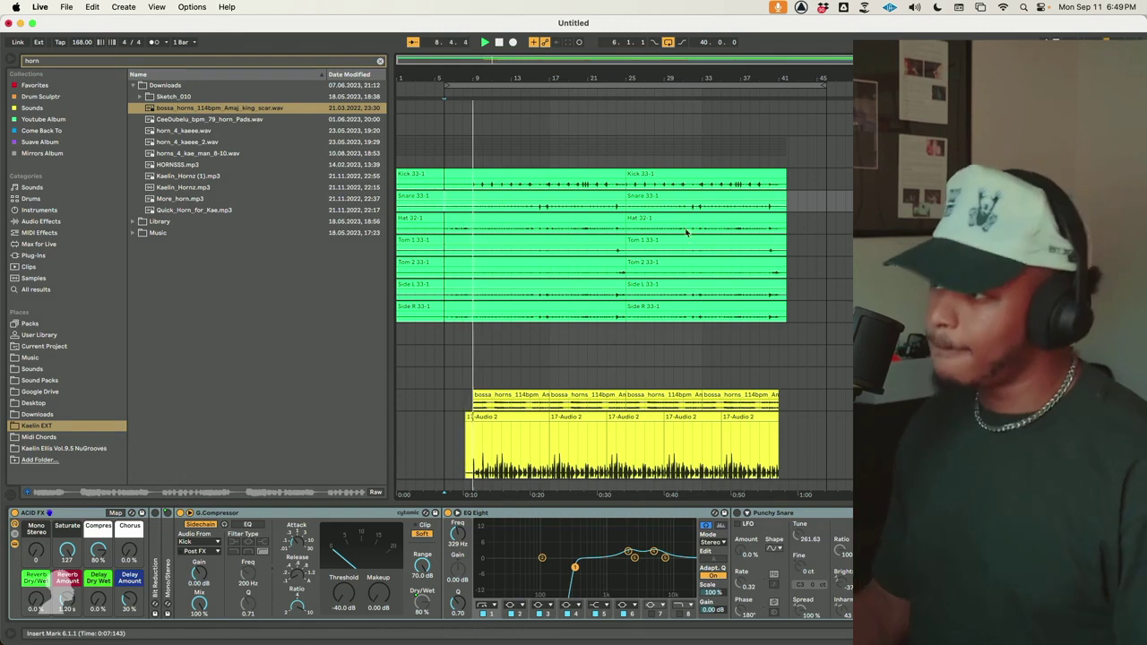
drag(445, 87, 438, 91)
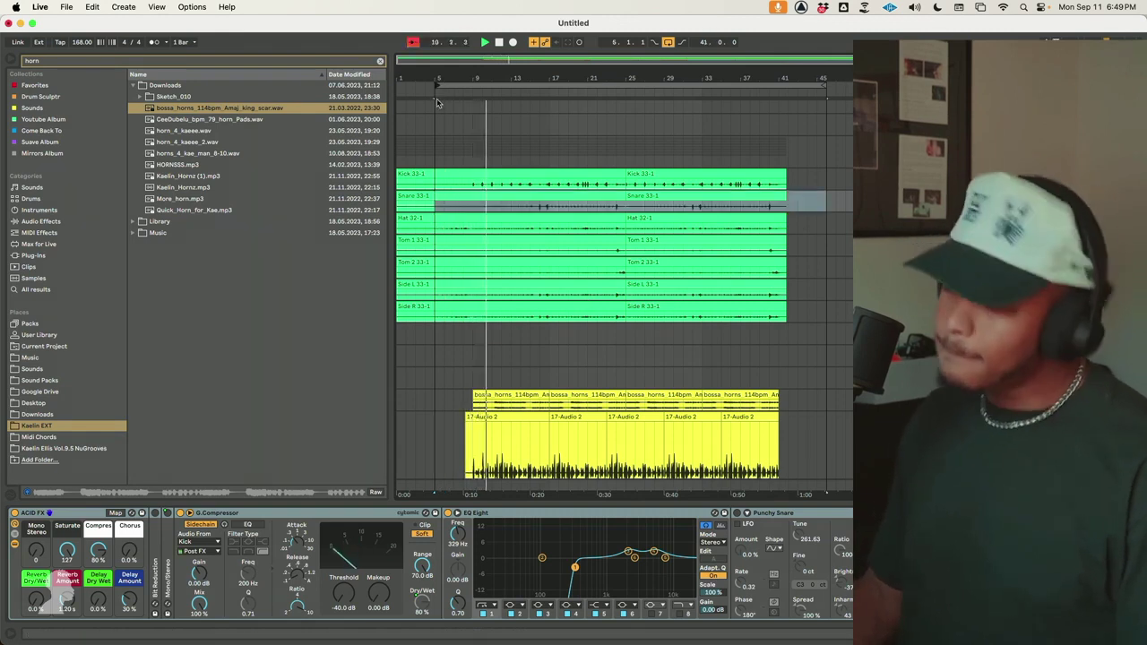
scroll(679, 313, down, 2)
scroll(679, 312, down, 4)
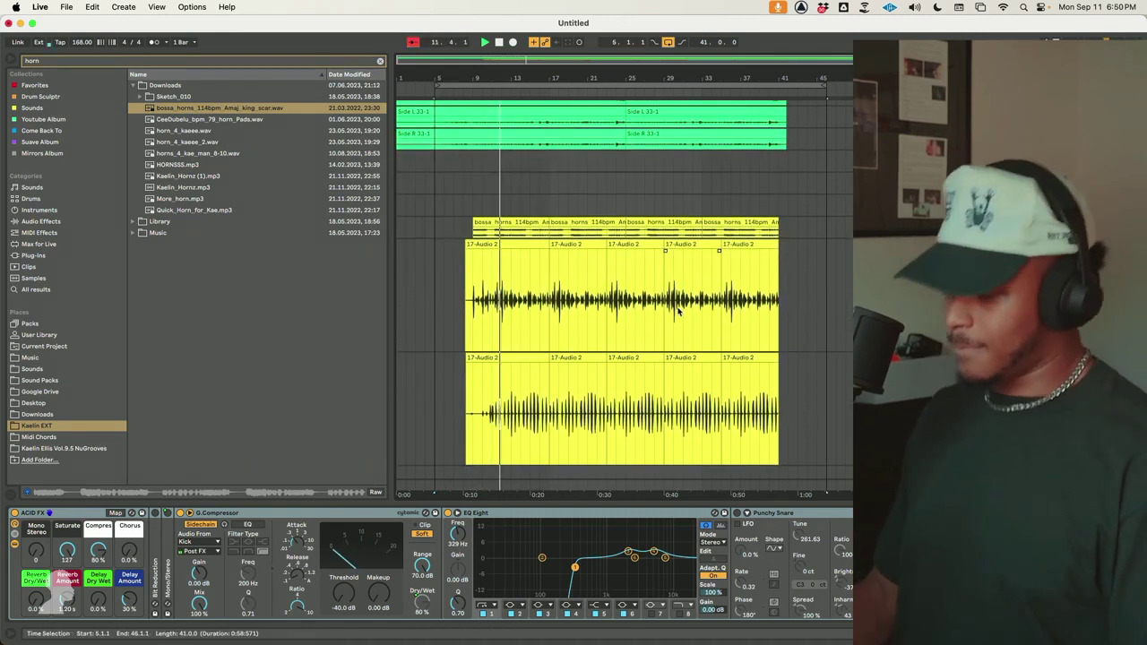
scroll(678, 313, up, 2)
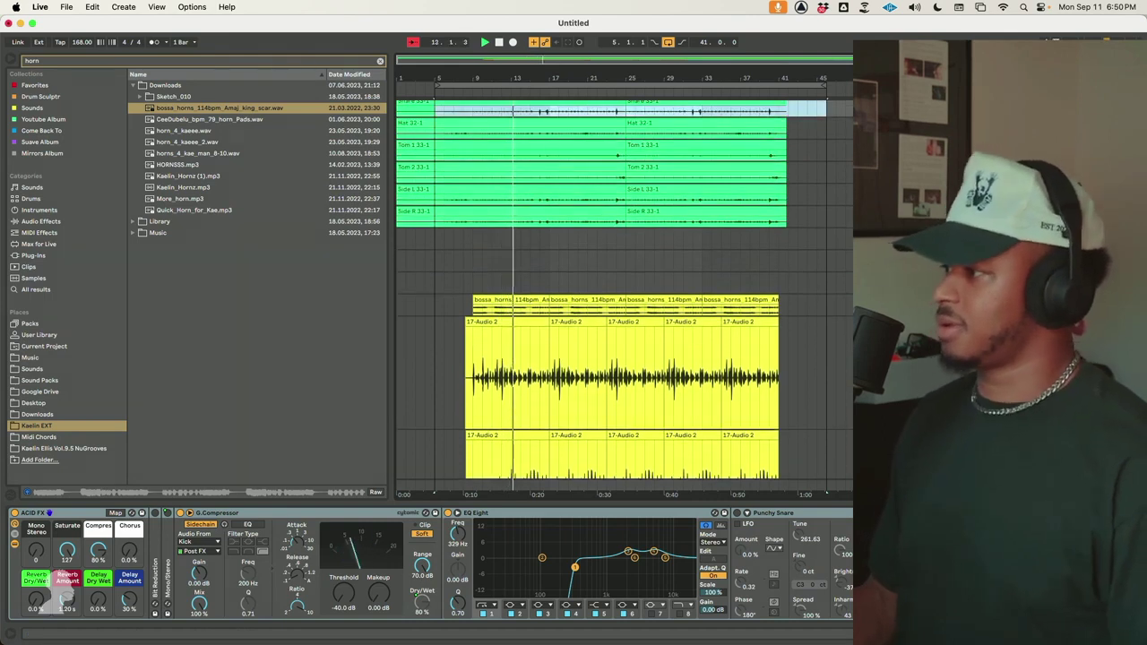
Select the horn track again, clear the horn search and list the contents of the Music folder
click(897, 305)
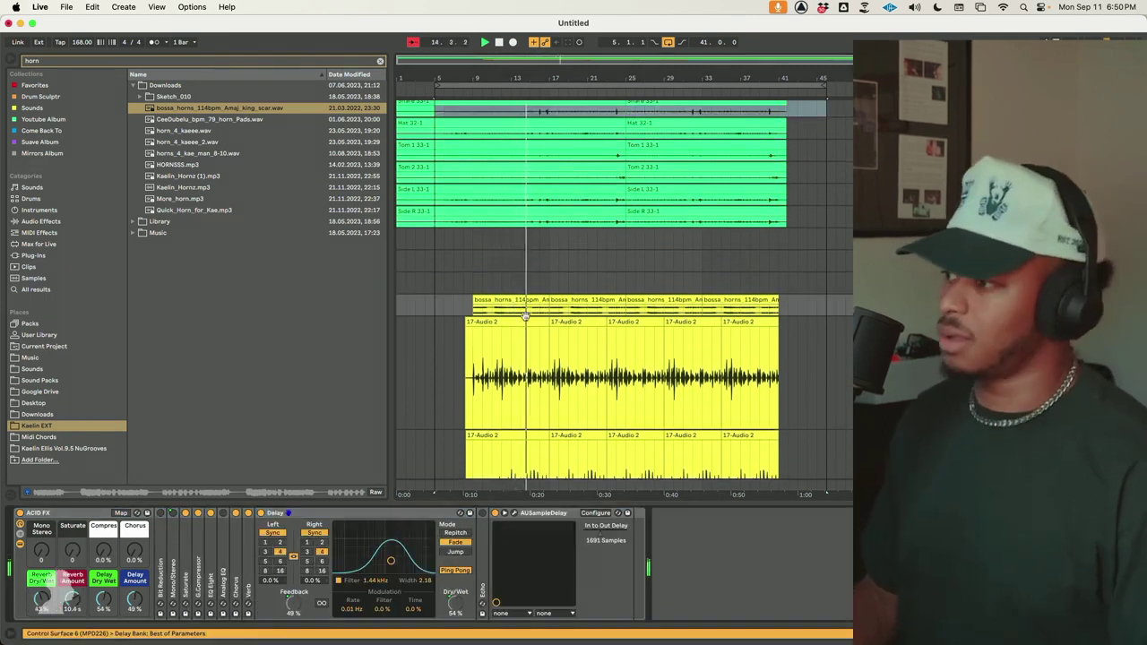
click(829, 333)
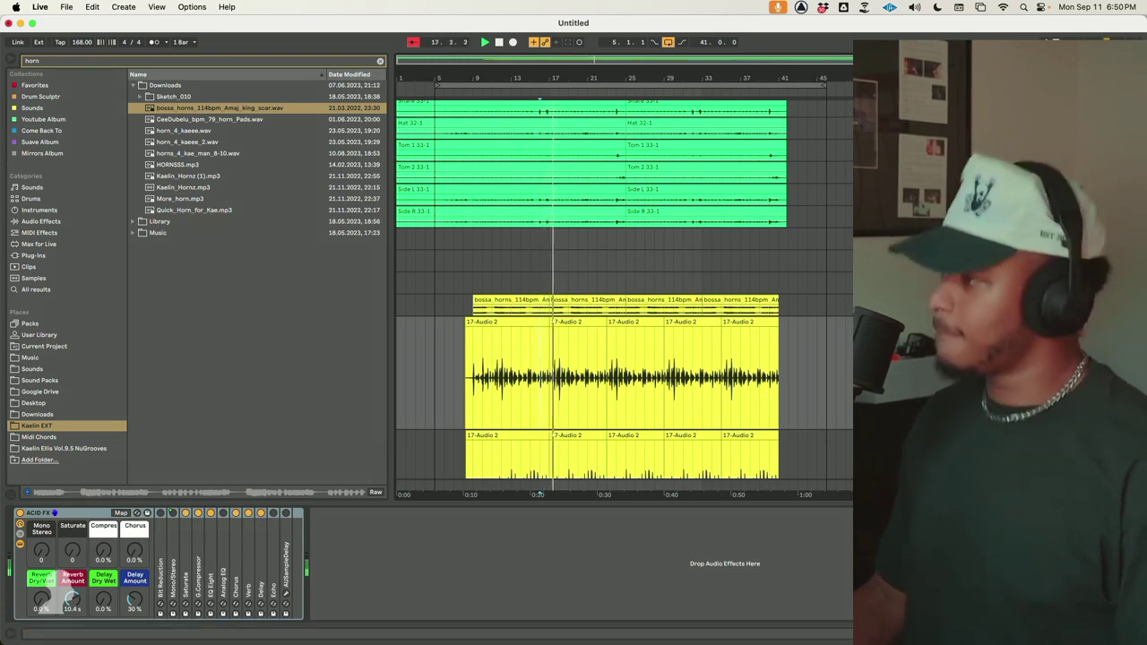
key(Up)
click(379, 62)
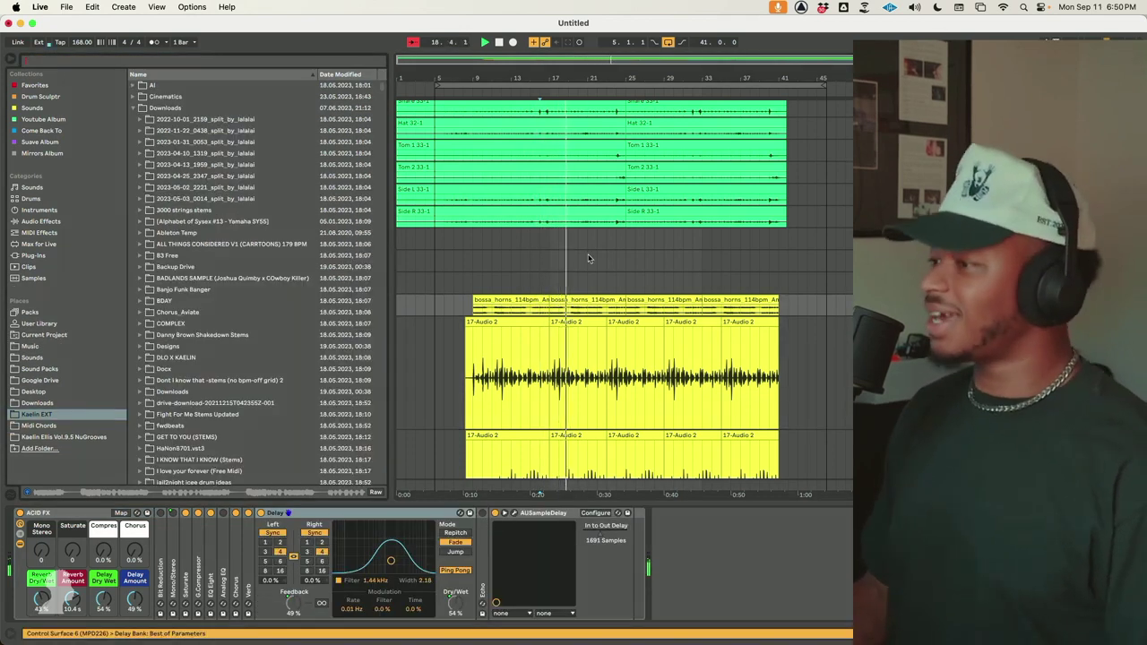
click(31, 346)
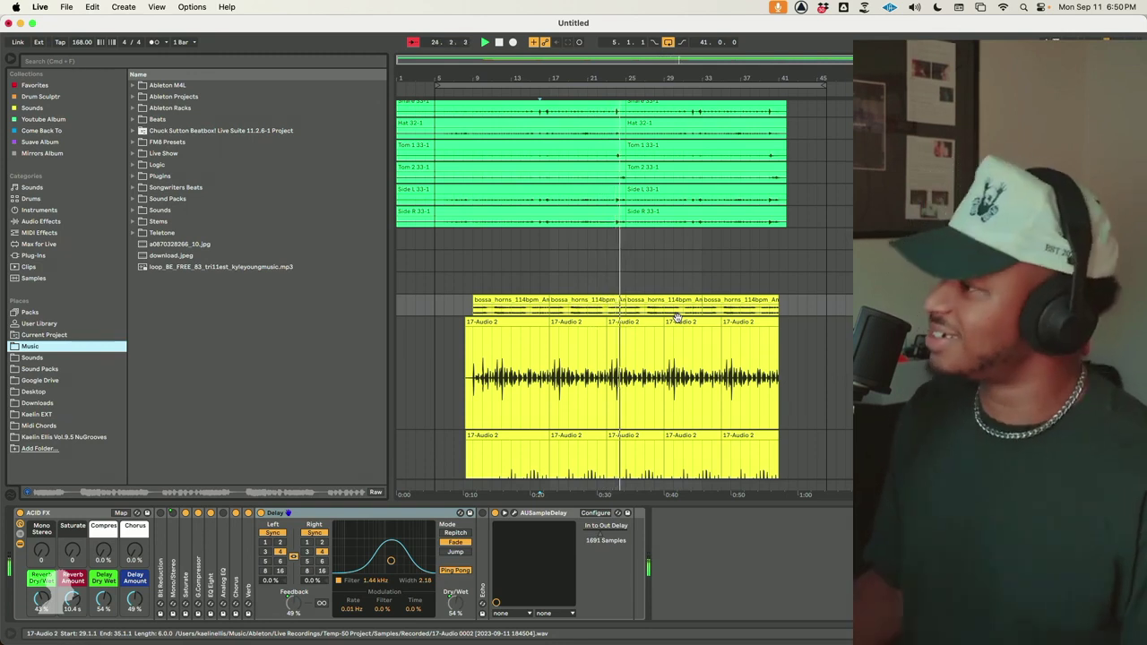
Fold the lower 17-Audio track and keep the upper 17-Audio track unfolded
scroll(598, 325, up, 5)
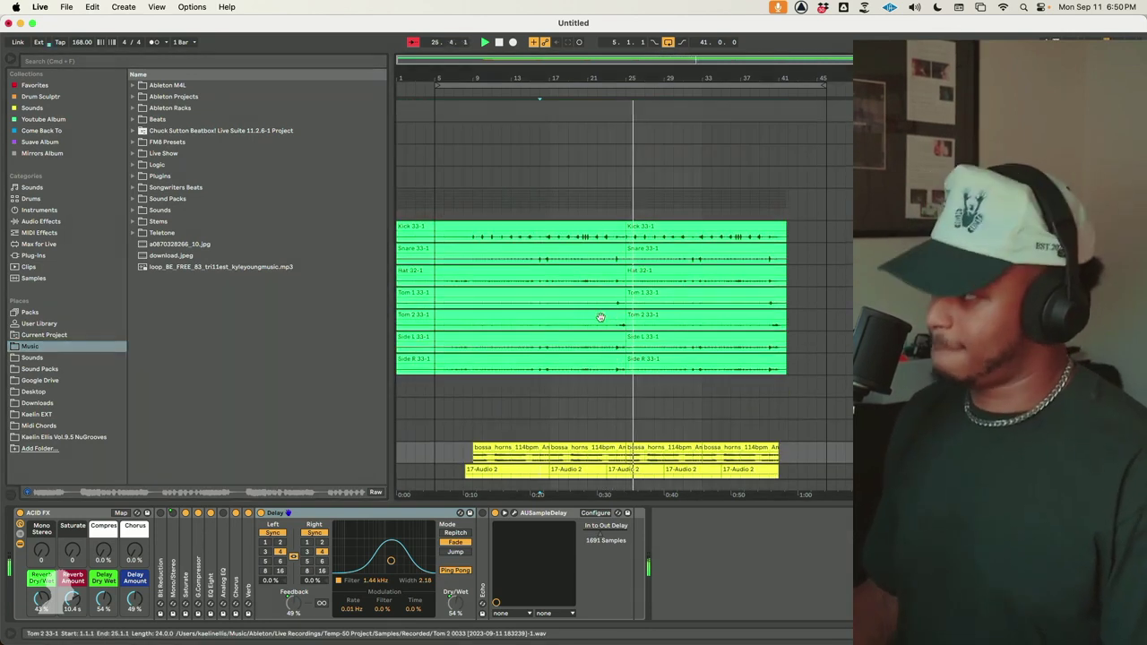
scroll(599, 325, down, 5)
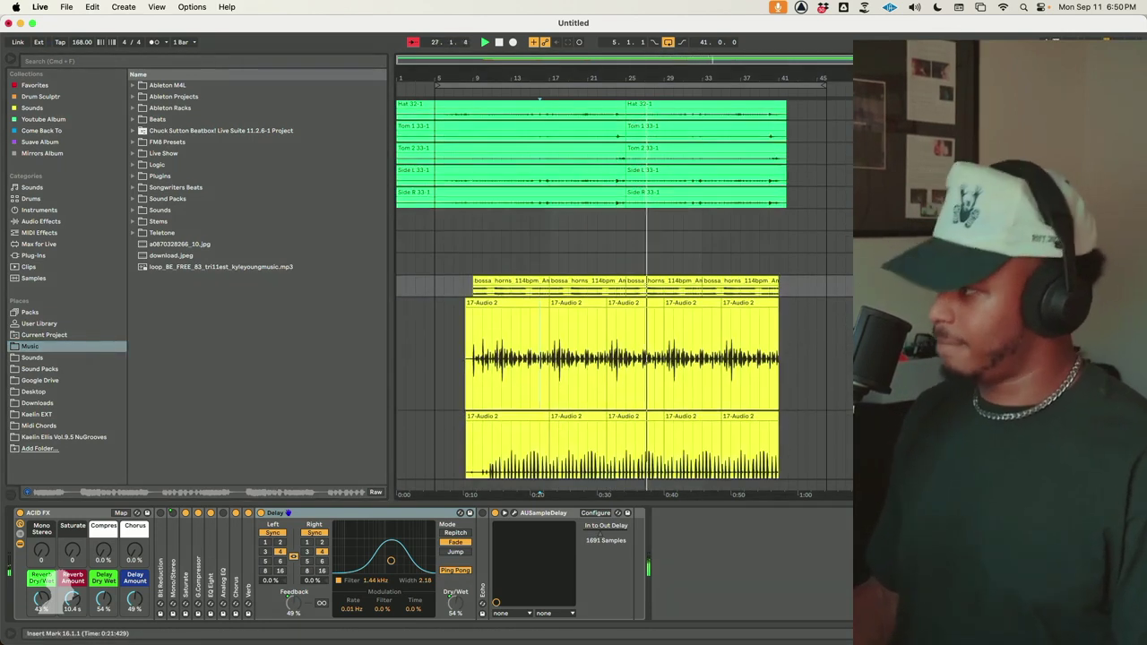
key(u)
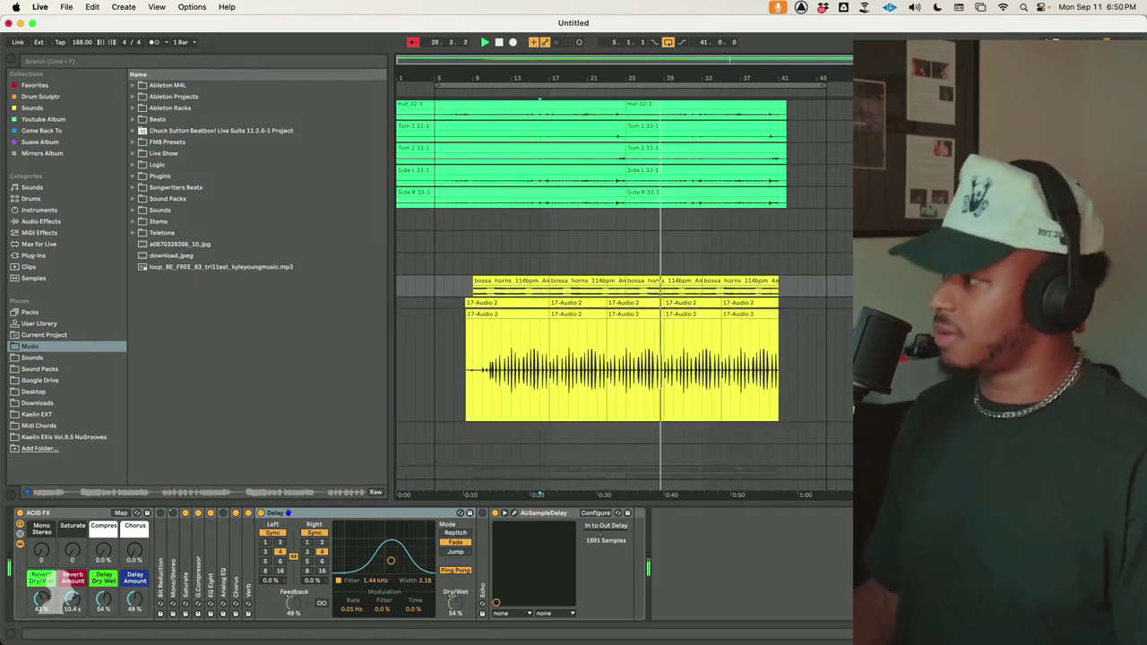
click(430, 367)
key(u)
key(u)
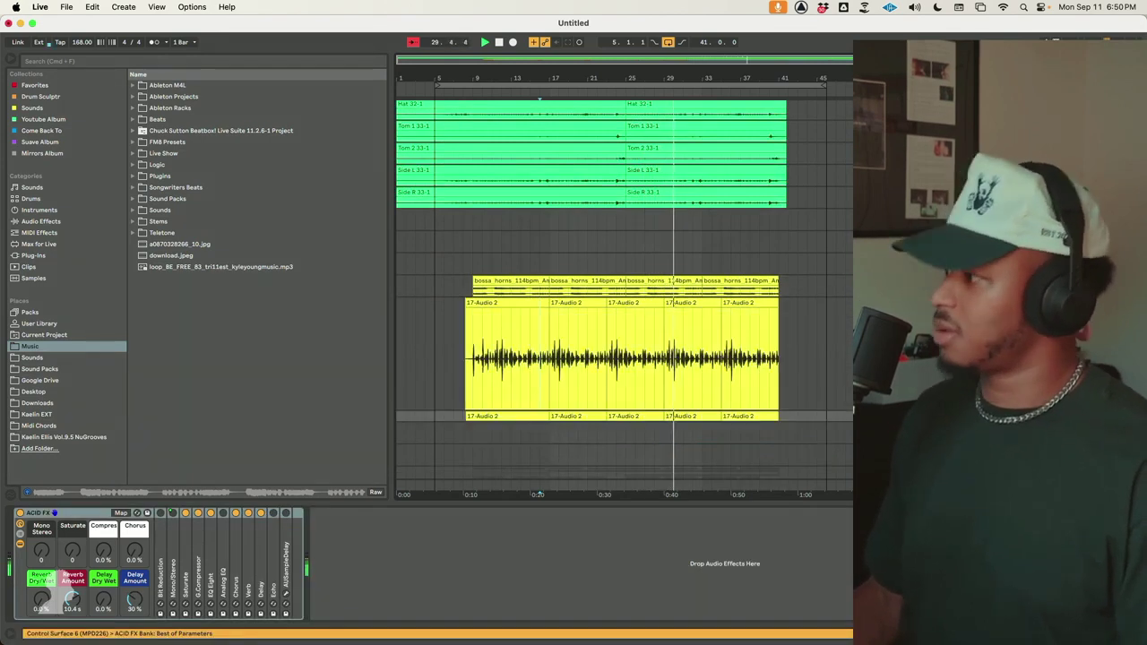
Shorten the third horn clip to end at bar 32, duplicate the horn track and stop playback
click(696, 294)
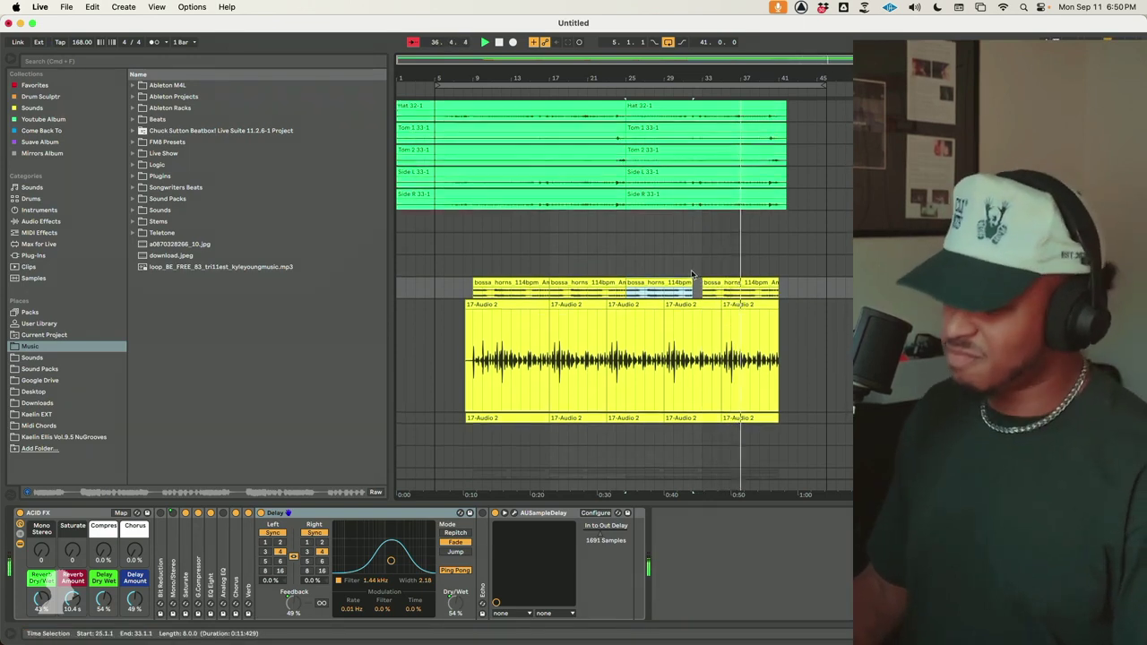
click(722, 282)
scroll(717, 296, up, 1)
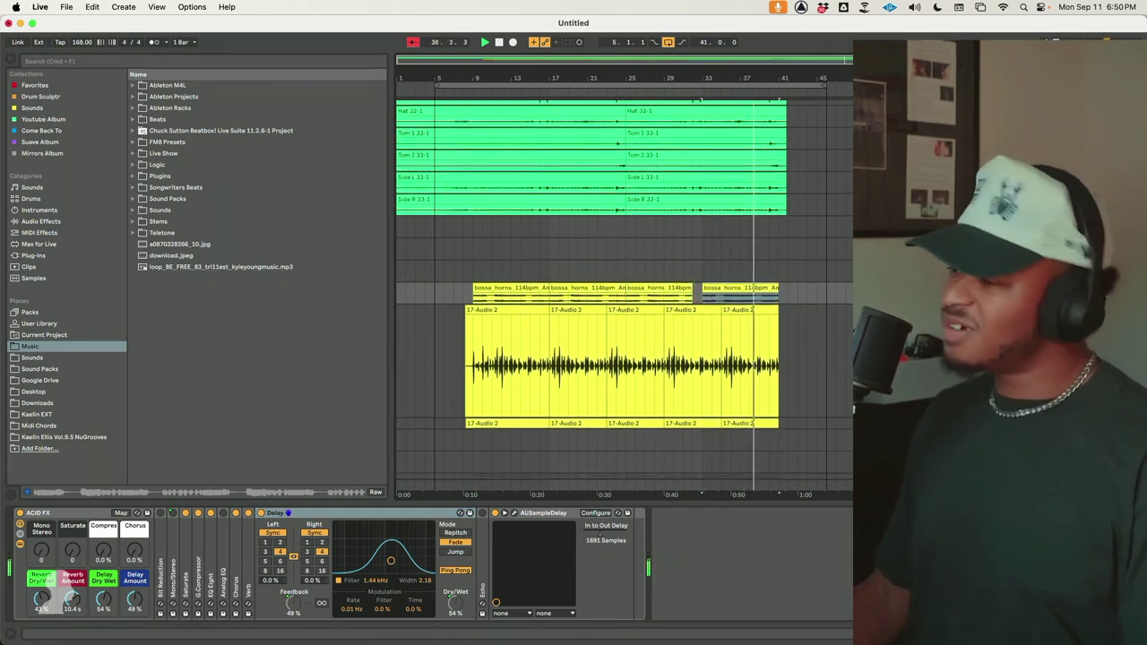
key(super+d)
key(space)
Clear bars 8 to 13 on the duplicated horn track and insert an audio track
click(554, 319)
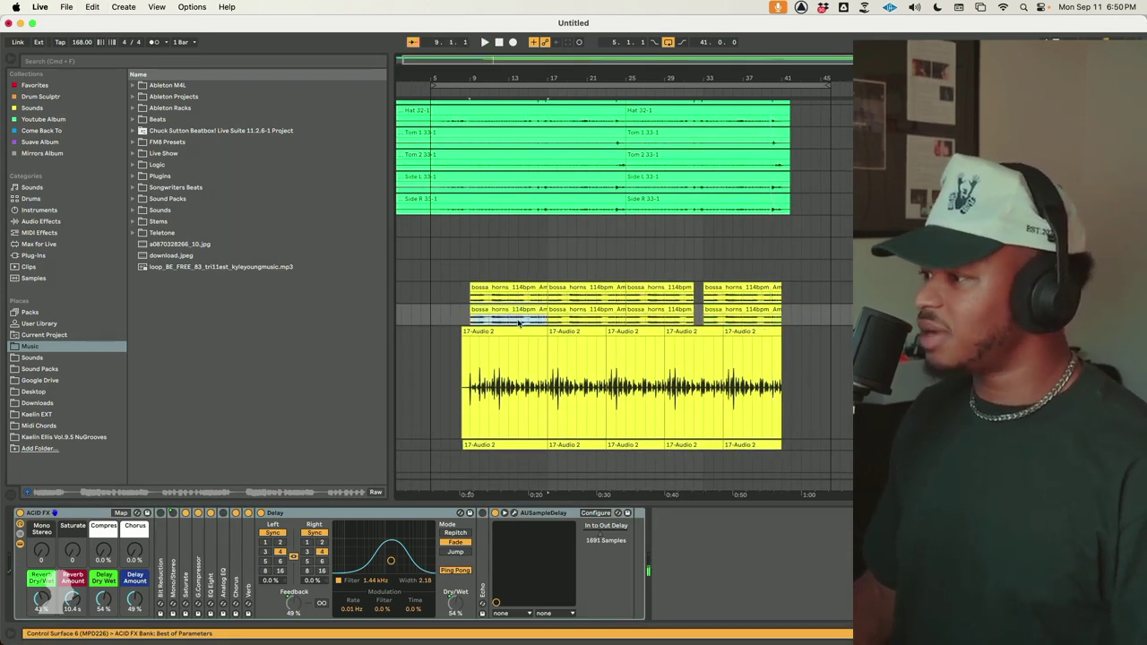
drag(507, 324, 463, 321)
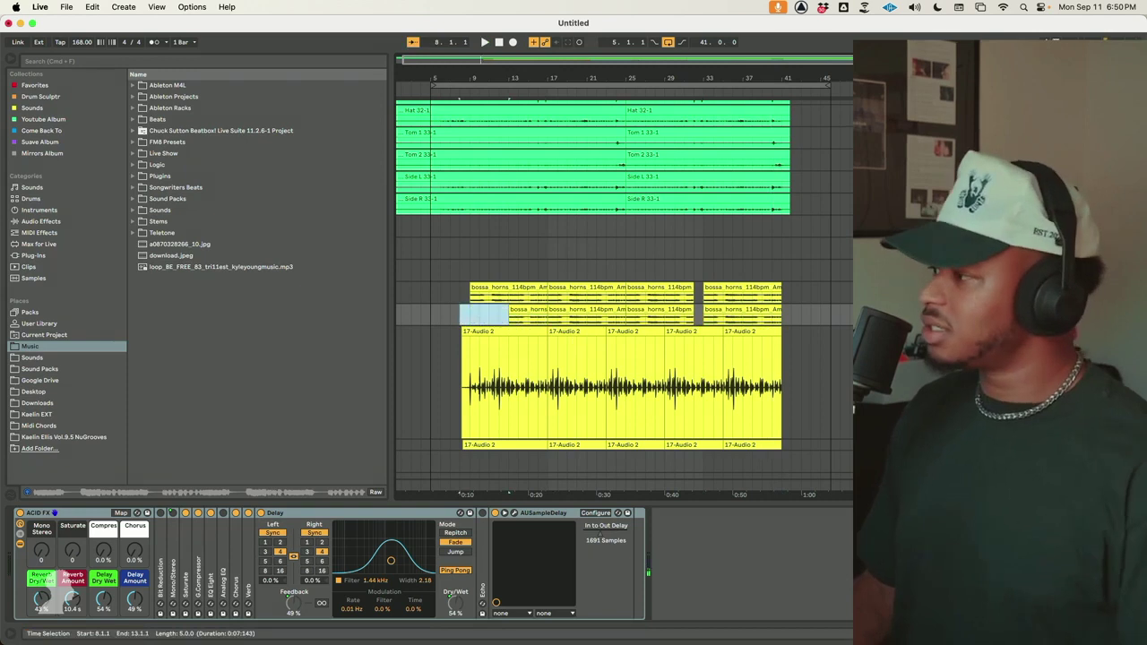
key(super+t)
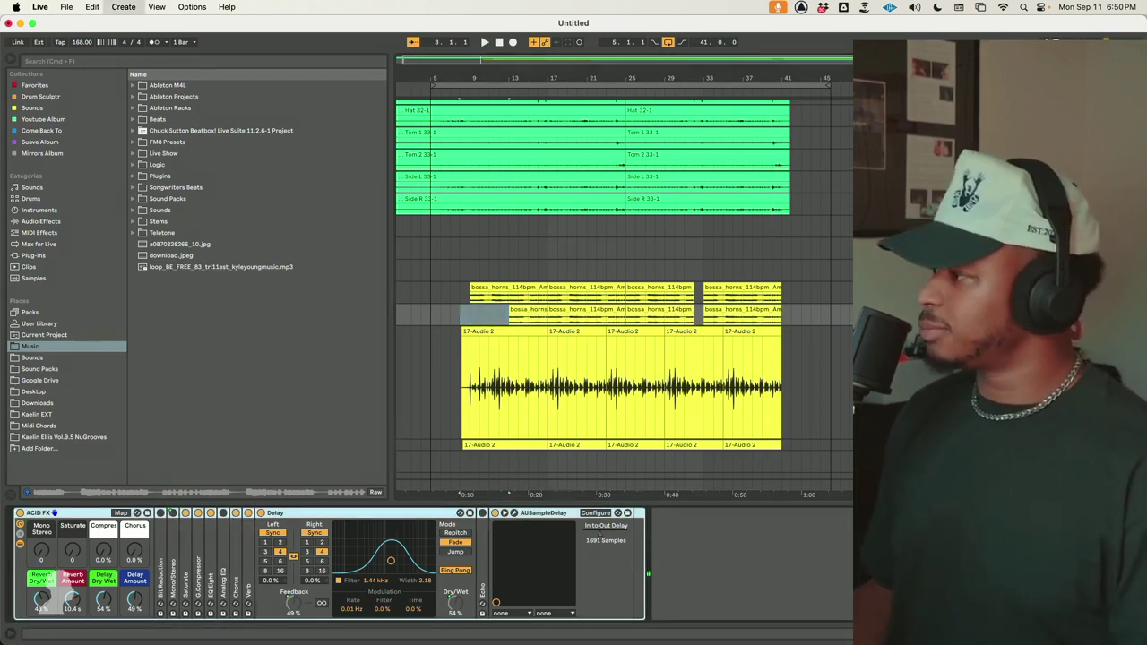
Load the bossa horns sample into Simpler on the MIDI track, narrow its playback region and turn on looping
click(538, 311)
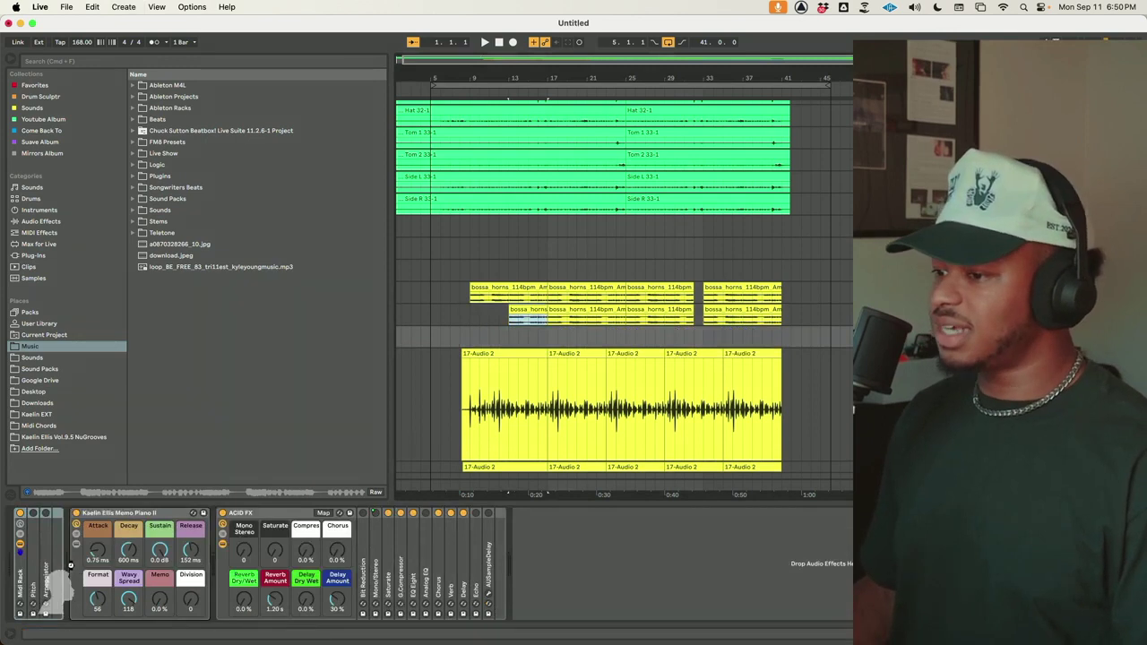
drag(386, 514, 249, 576)
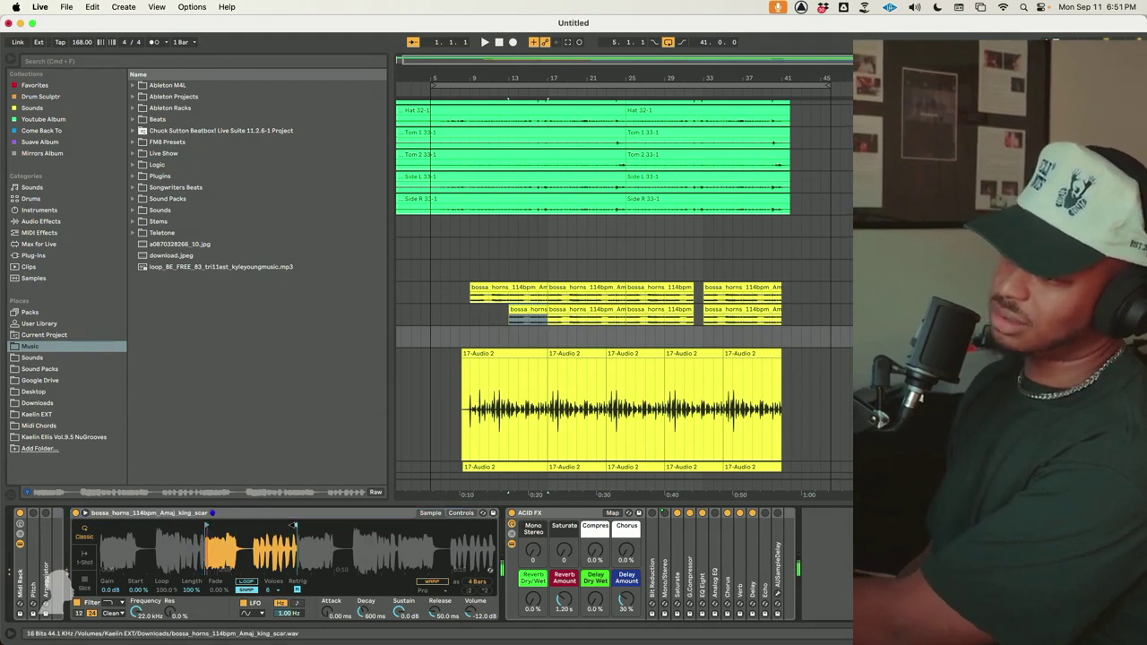
drag(219, 535, 218, 574)
click(246, 582)
click(247, 590)
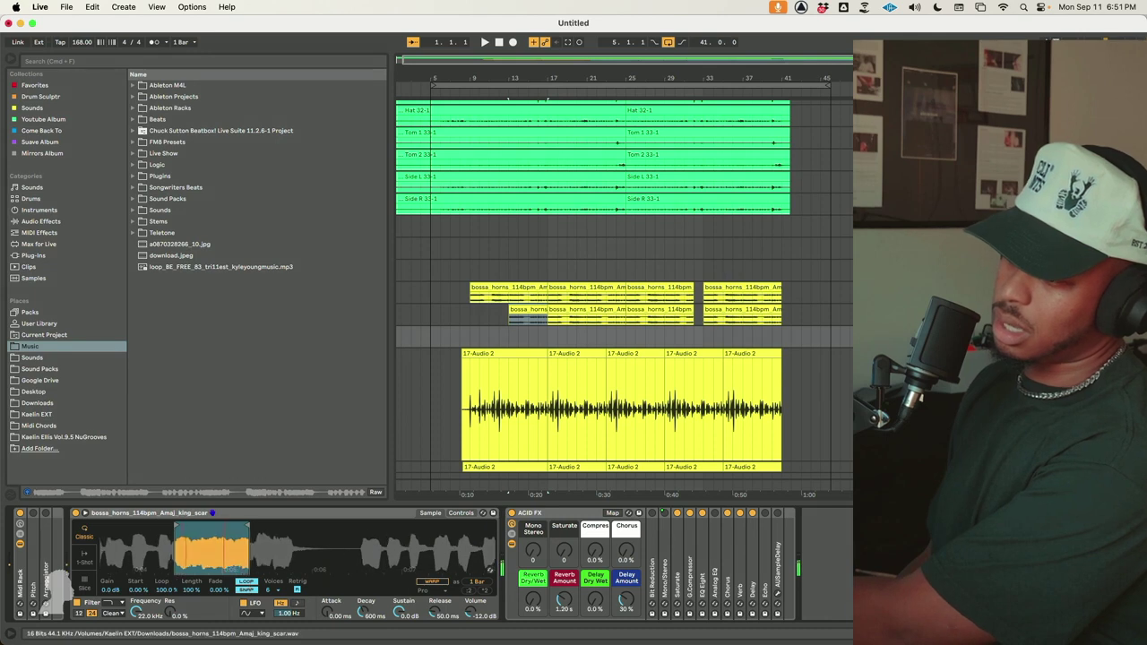
Shape the Simpler horn with loop at 38.3%, length at 52.3%, attack at 20.6 ms and a 178 Hz high-pass filter
drag(192, 590, 192, 627)
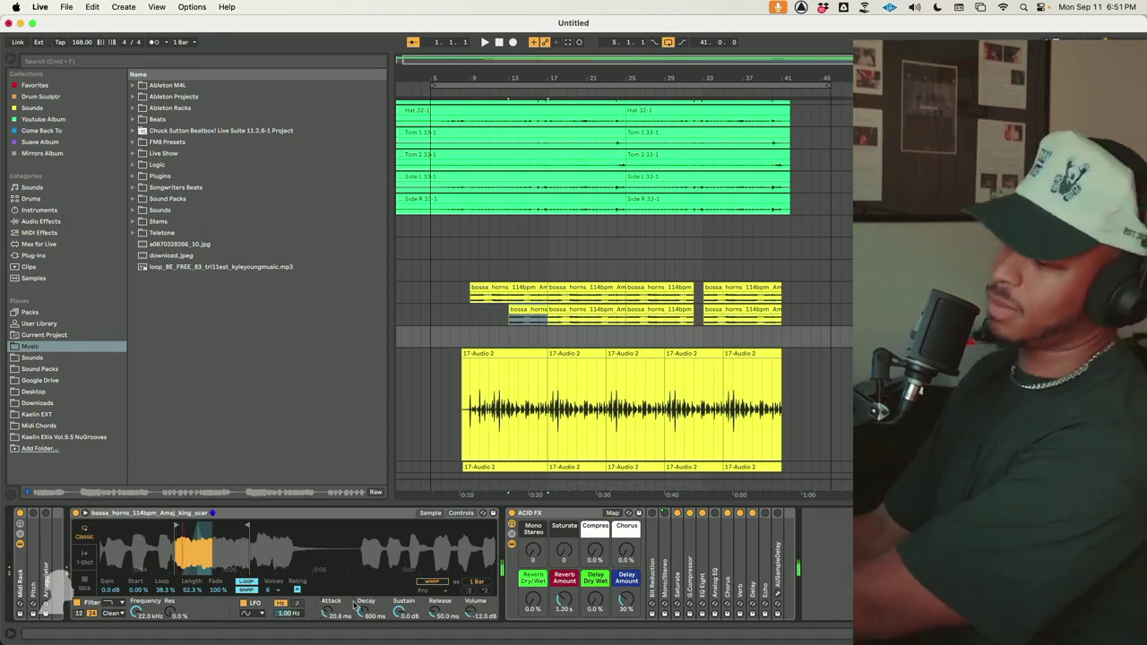
click(111, 613)
click(114, 574)
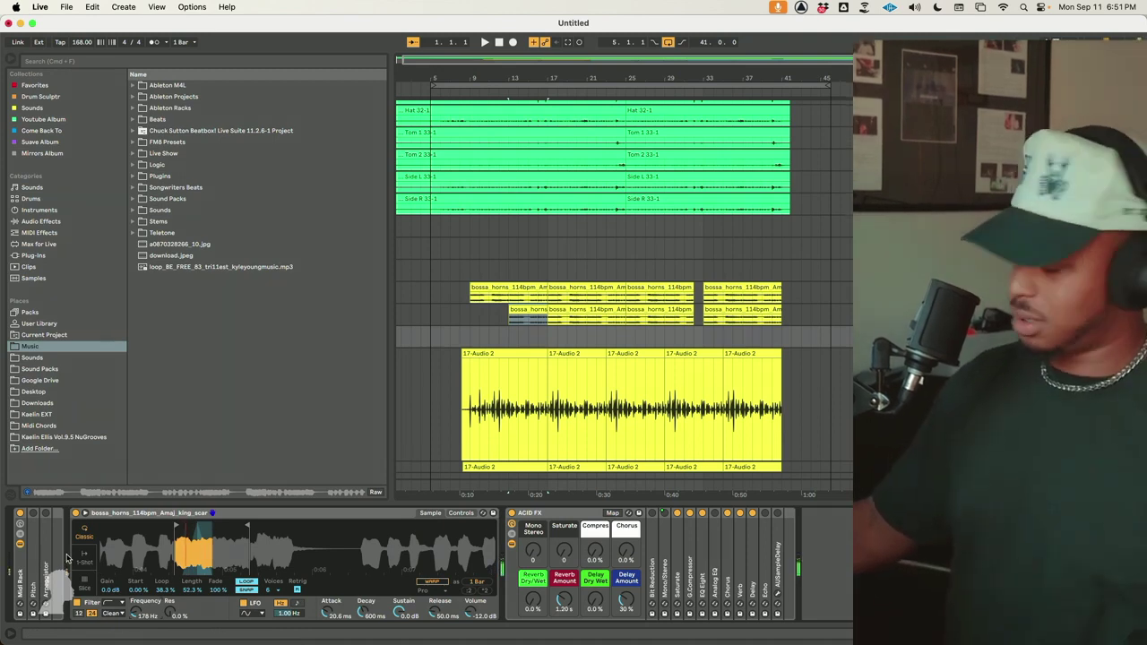
Transpose the Simpler horn by -3 semitones in its control settings
click(461, 513)
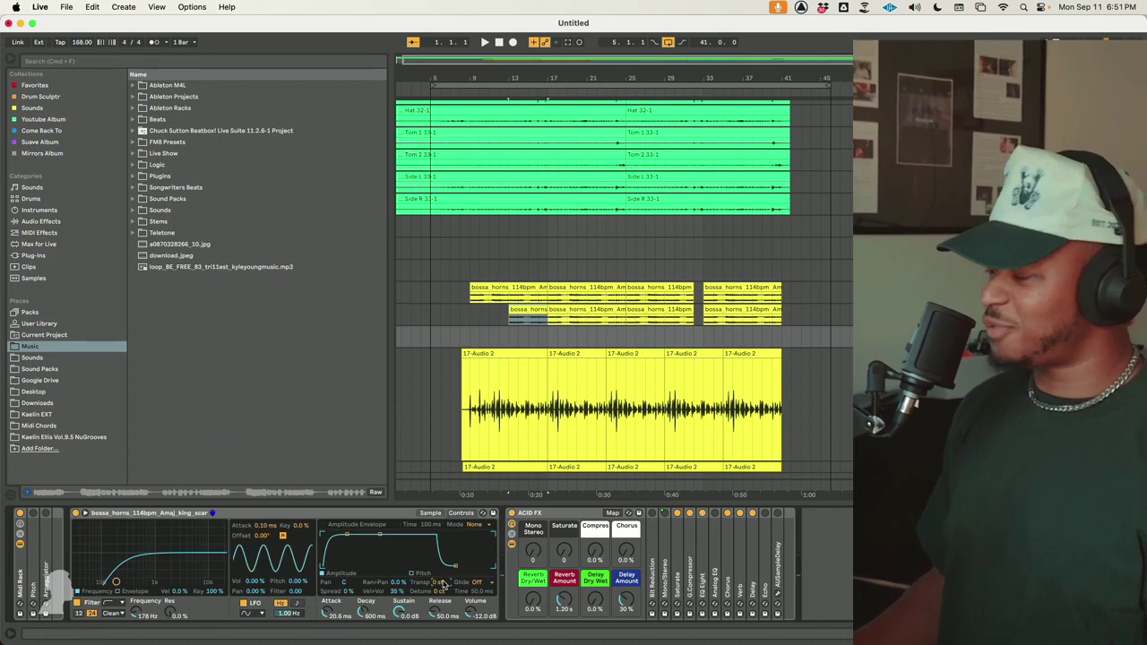
key(Down)
key(Down)
key(Down)
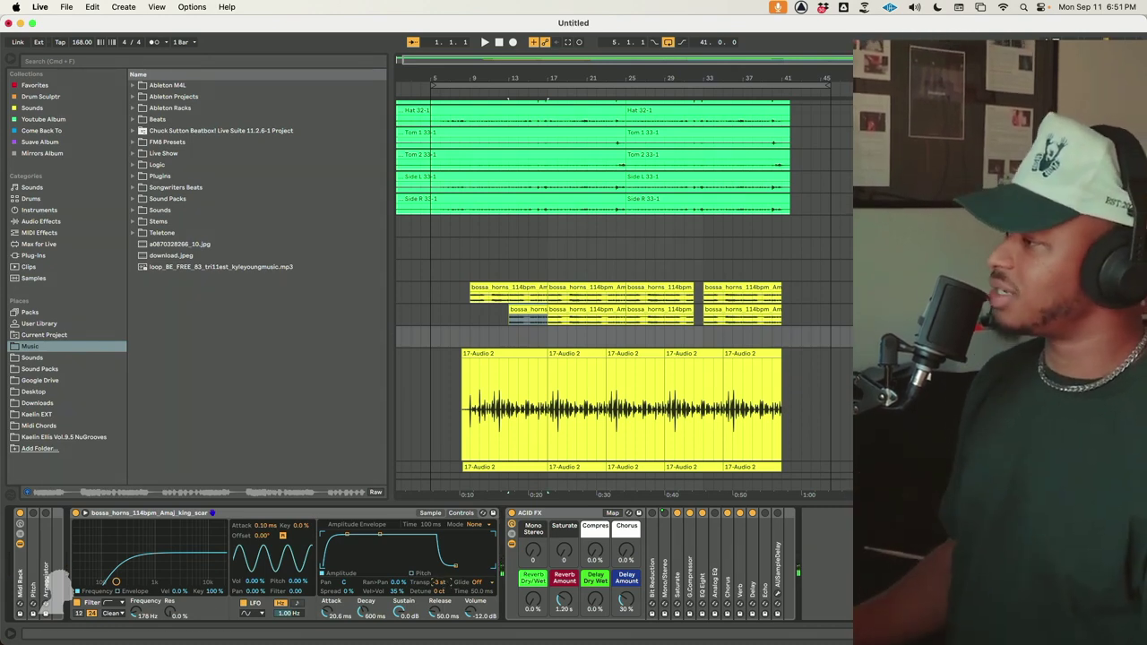
Duplicate the horn track's ACID FX rack and move the copy to the Simpler track, with reverb dry/wet at 28% and delay at 26%
key(Up)
key(Up)
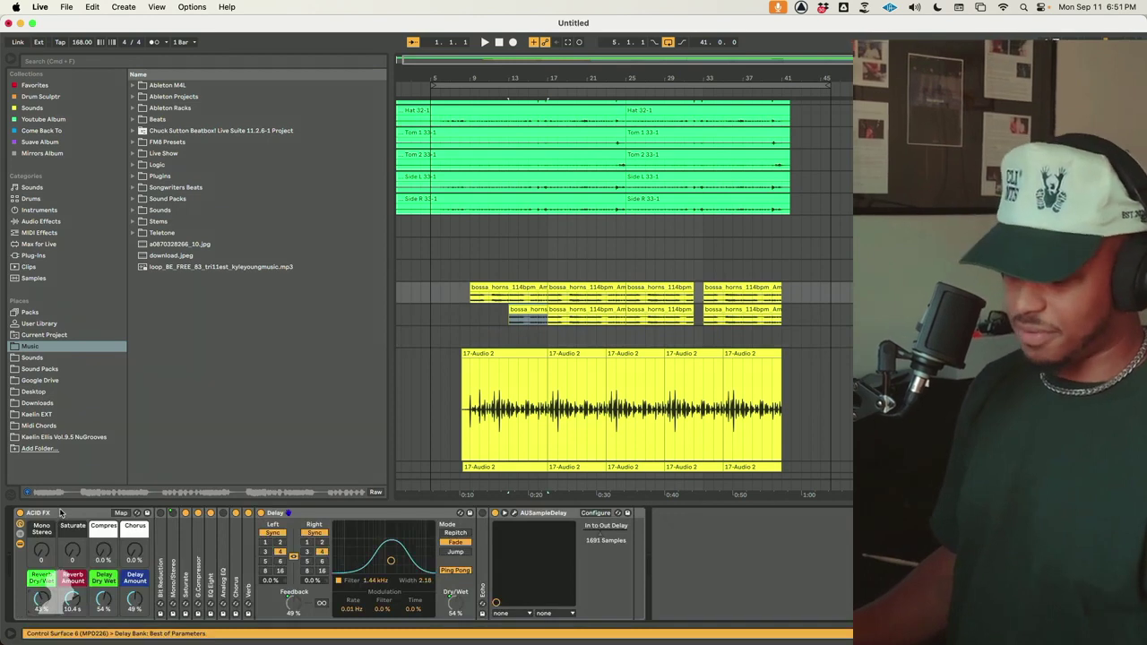
click(63, 514)
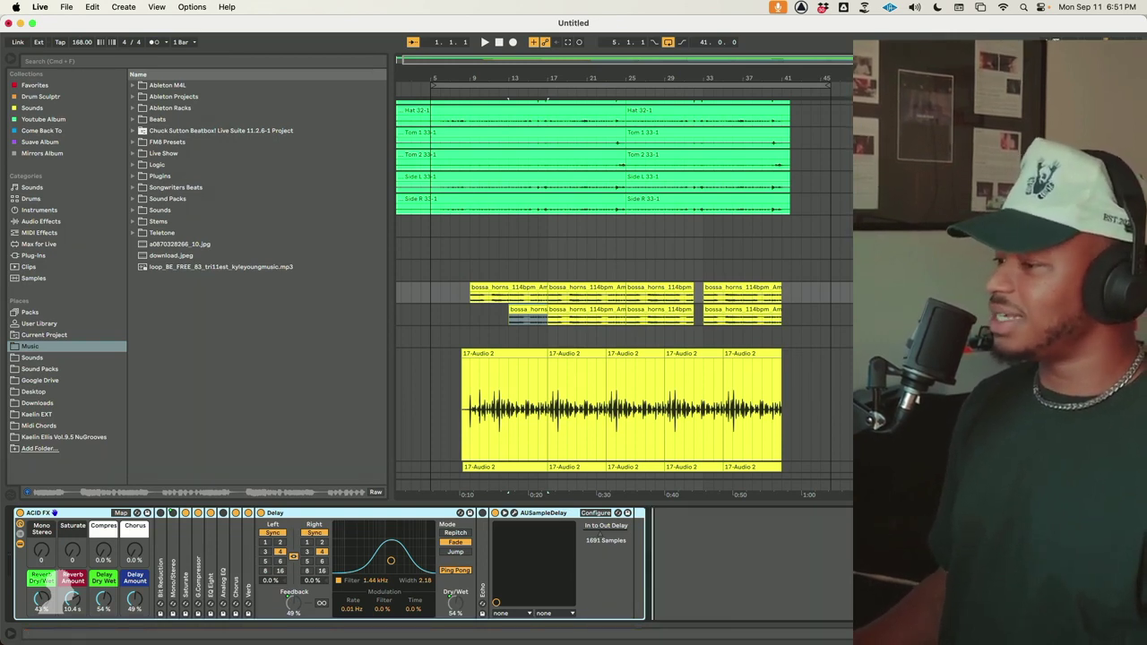
key(super+d)
scroll(631, 558, left, 3)
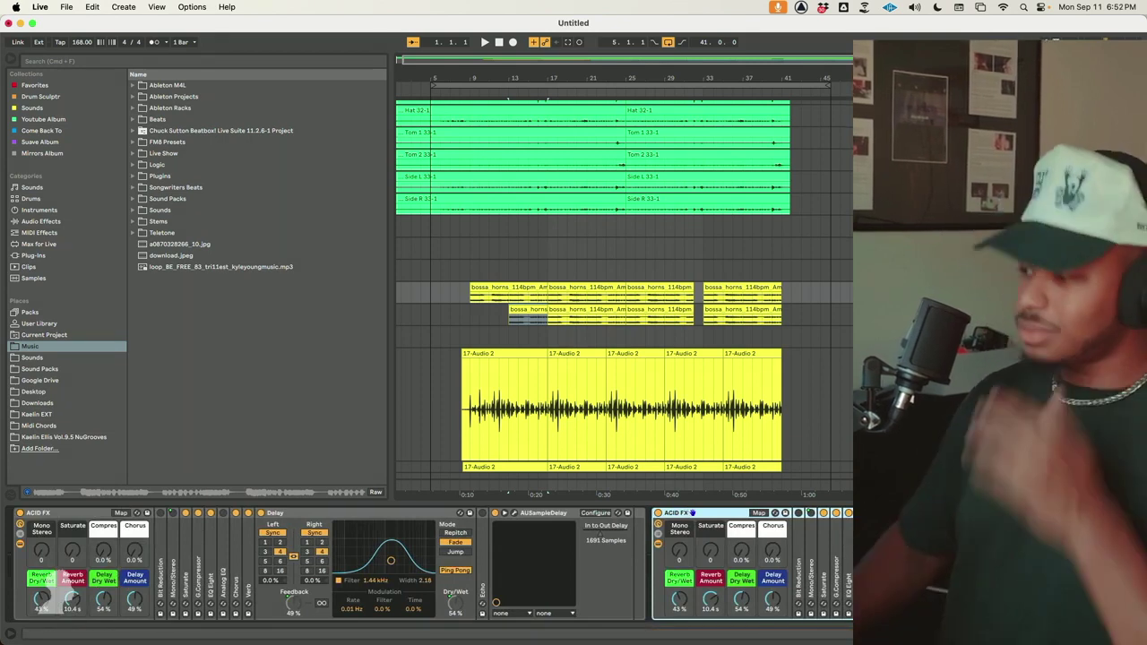
drag(717, 513, 737, 337)
scroll(350, 535, left, 5)
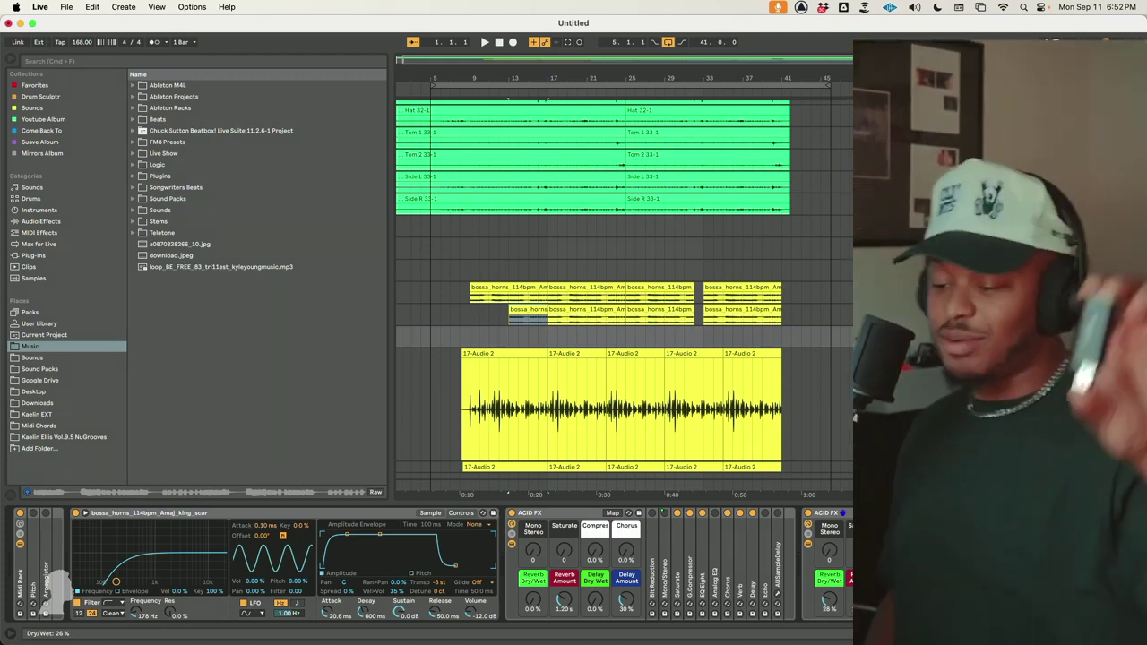
key(space)
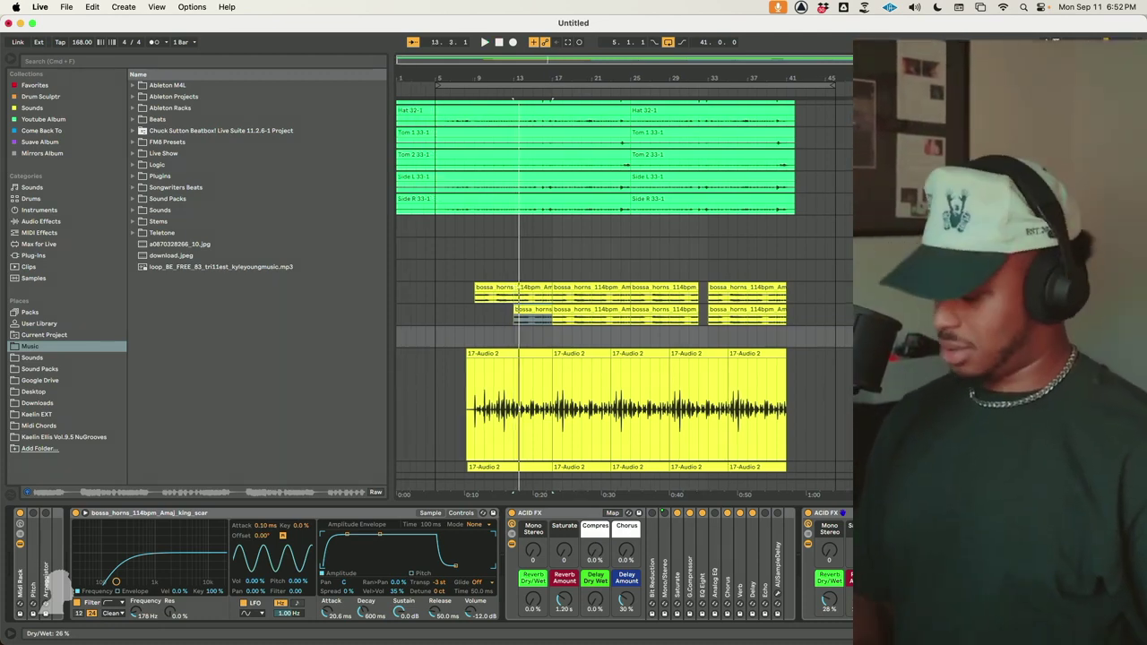
key(F9)
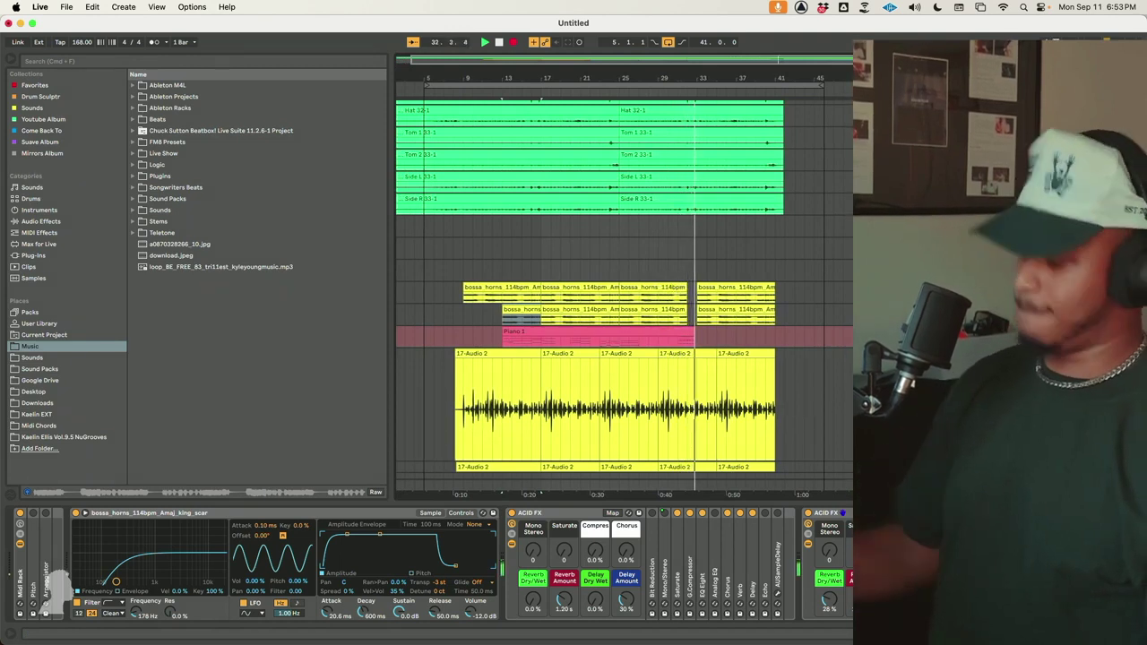
key(space)
key(super+z)
Play from bar 23, delete the horn clips in bars 25 to 32 on both horn tracks and empty the duplicated horn track
click(597, 339)
key(space)
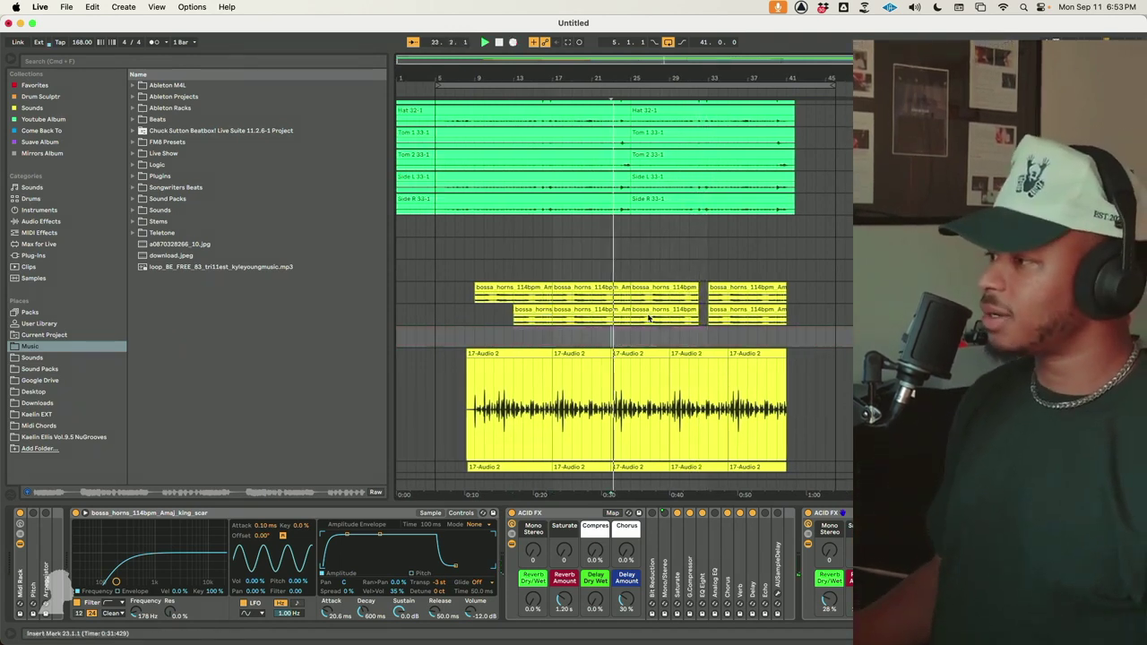
click(651, 310)
shift+click(652, 290)
key(BackSpace)
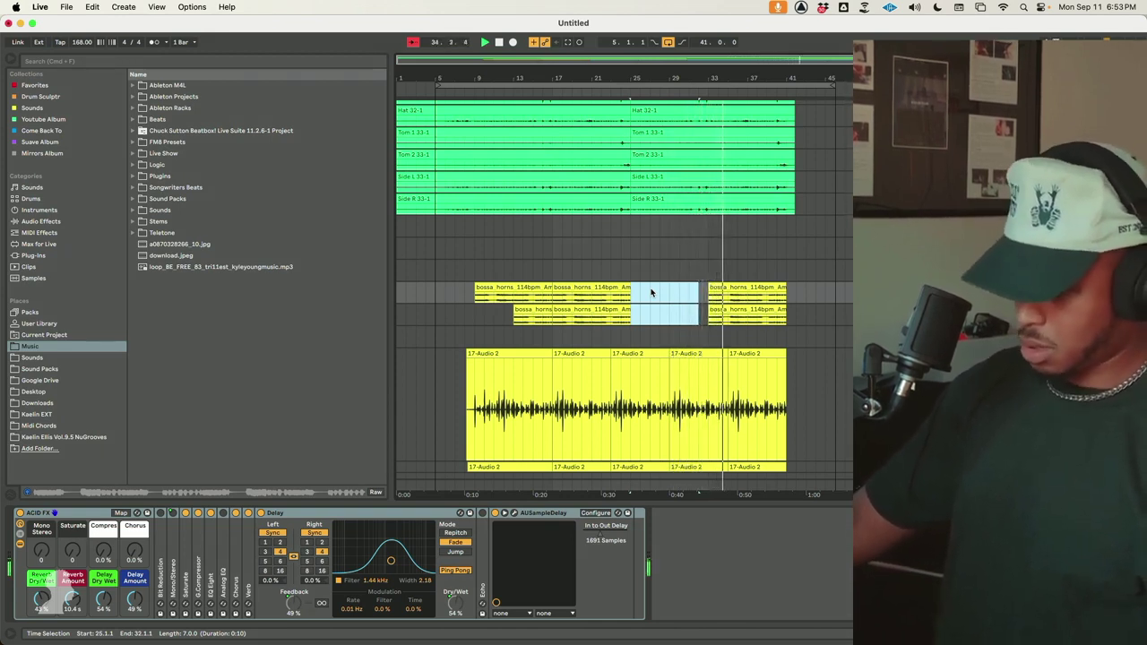
key(space)
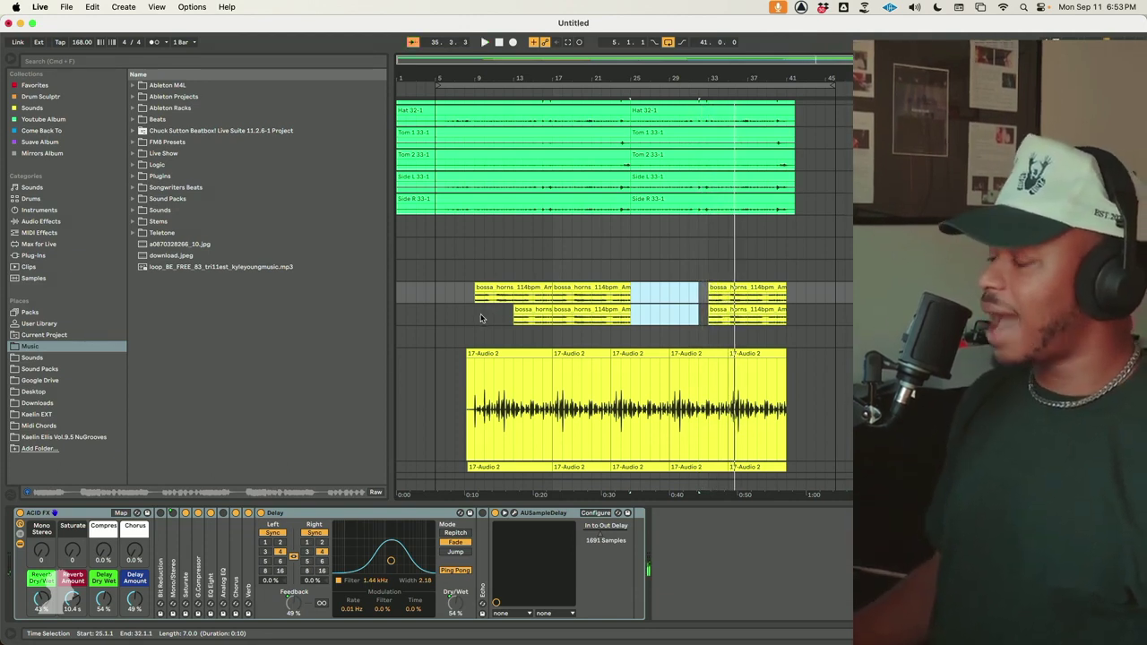
drag(480, 318, 663, 318)
key(Delete)
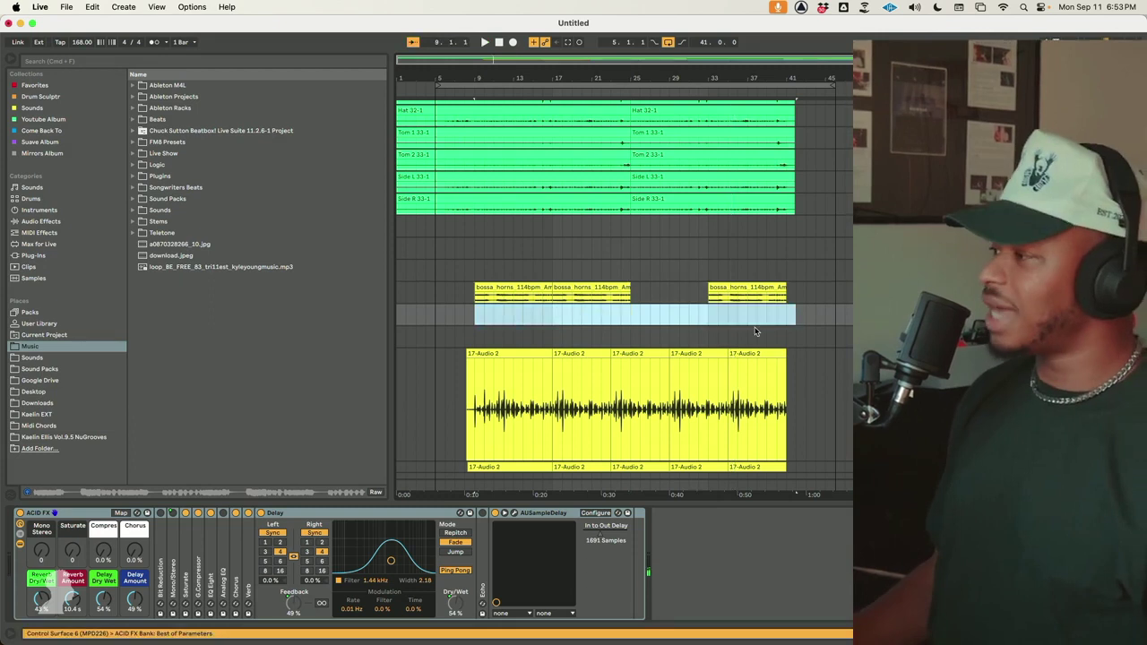
Record a MIDI take with the Simpler horn from bar 25 to just past bar 33
click(632, 337)
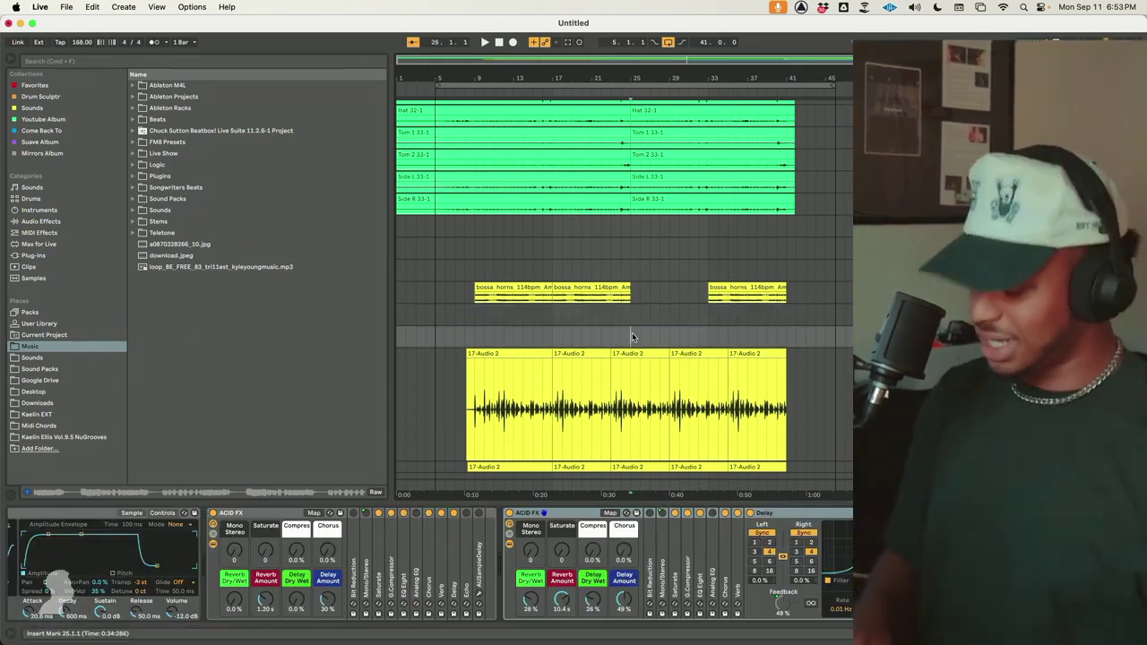
key(F9)
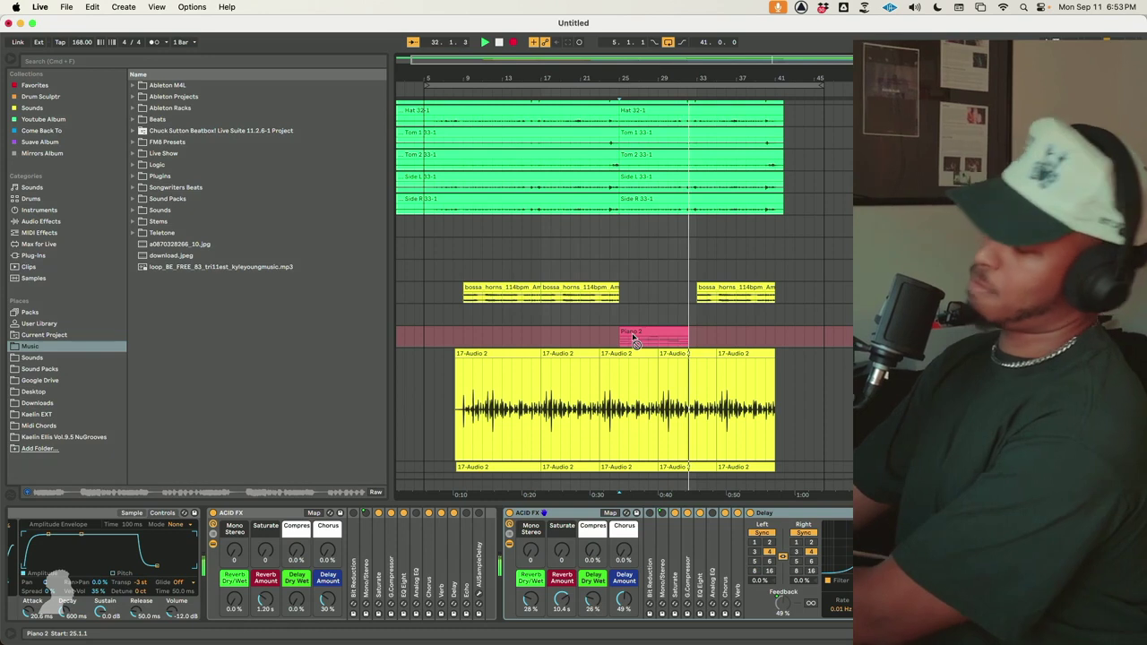
key(F9)
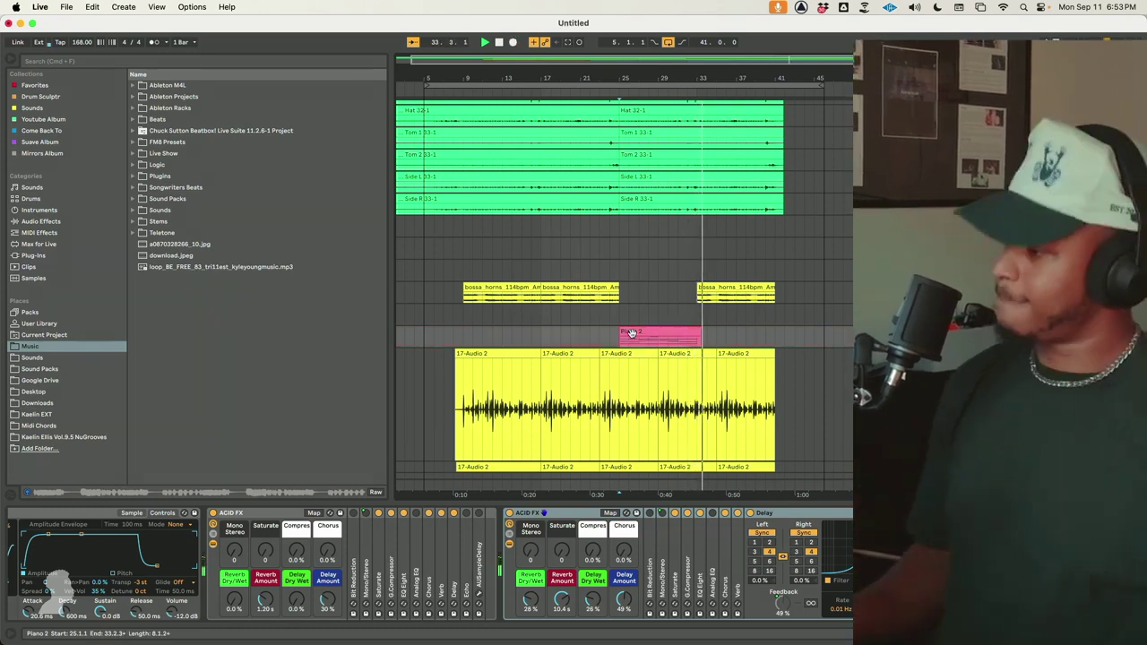
Duplicate the recorded Piano 2 clip and place the copy at bar 33 so it ends at bar 41
click(639, 328)
key(super+d)
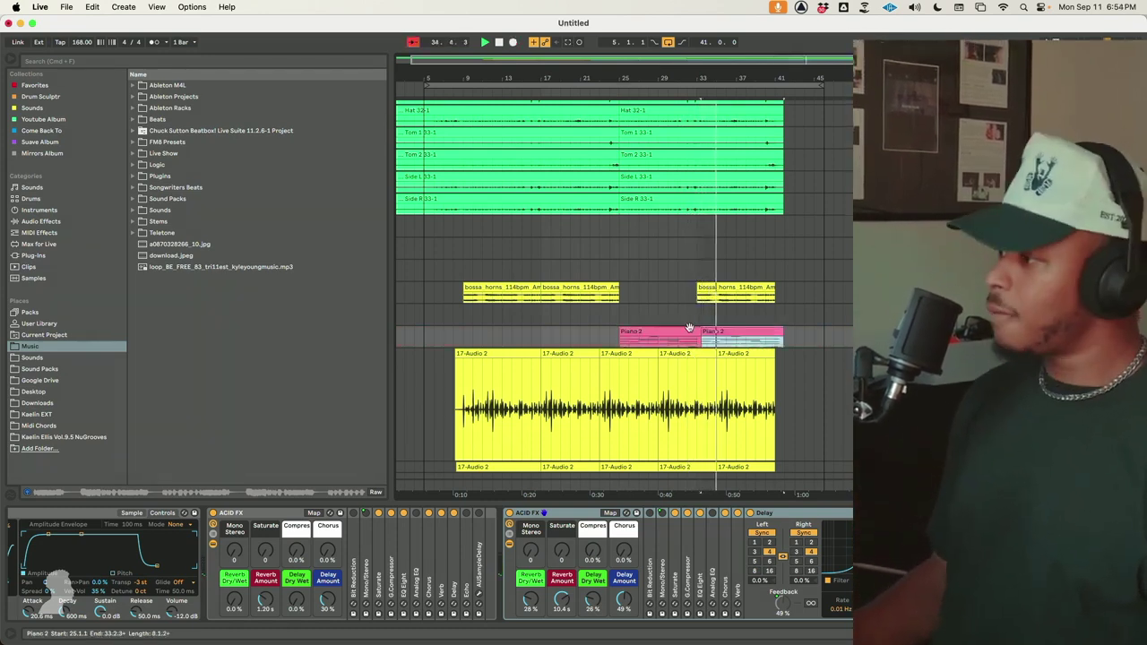
drag(733, 333, 729, 334)
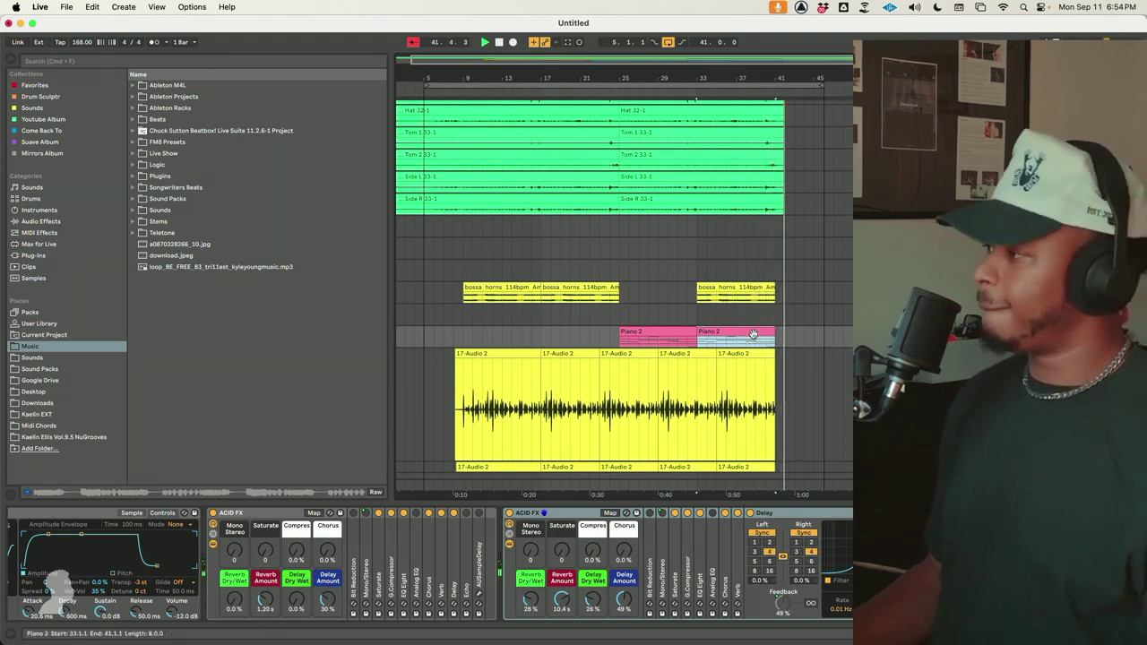
Set the copied ACID FX rack's delay amount to 29% and reverb amount to 8.32 s, and play from bar 25
drag(623, 604, 562, 608)
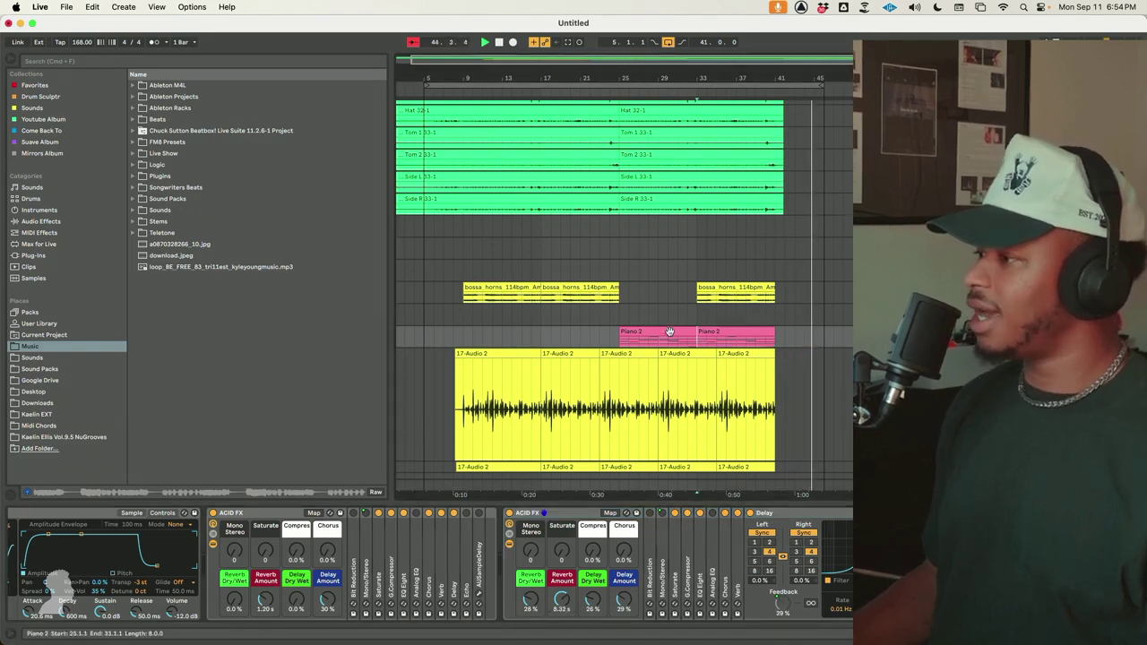
click(669, 331)
key(space)
key(space)
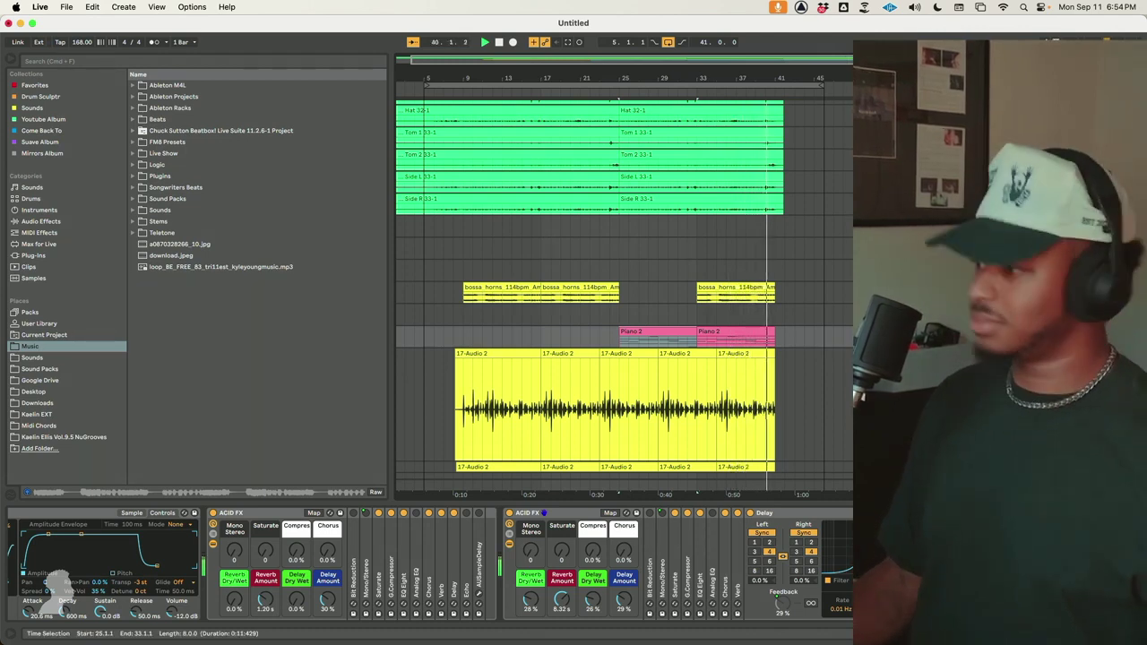
Select the looped bars 5 to 46, fold the drum group and review all tracks of the arrangement during playback
scroll(685, 356, down, 10)
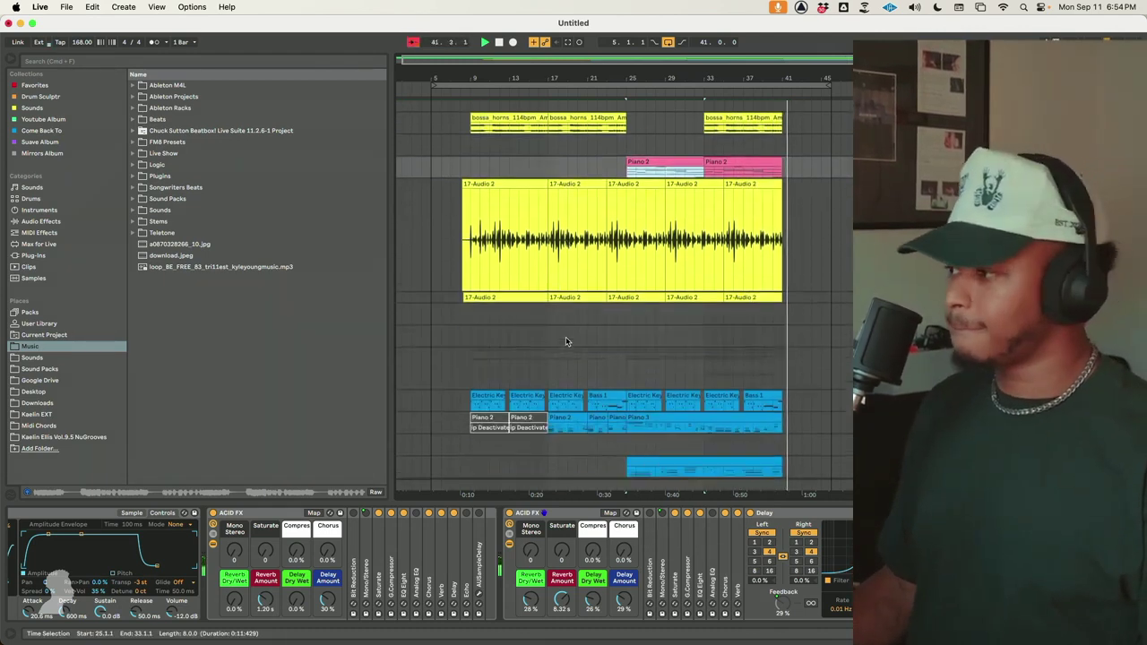
scroll(569, 338, down, 3)
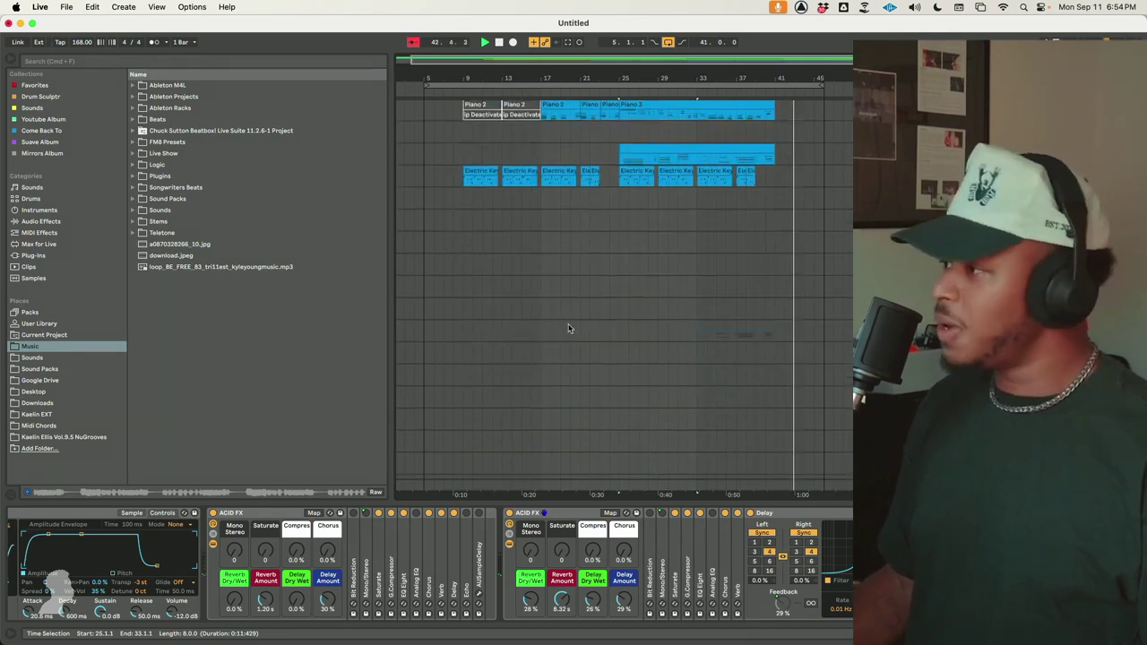
scroll(571, 328, up, 10)
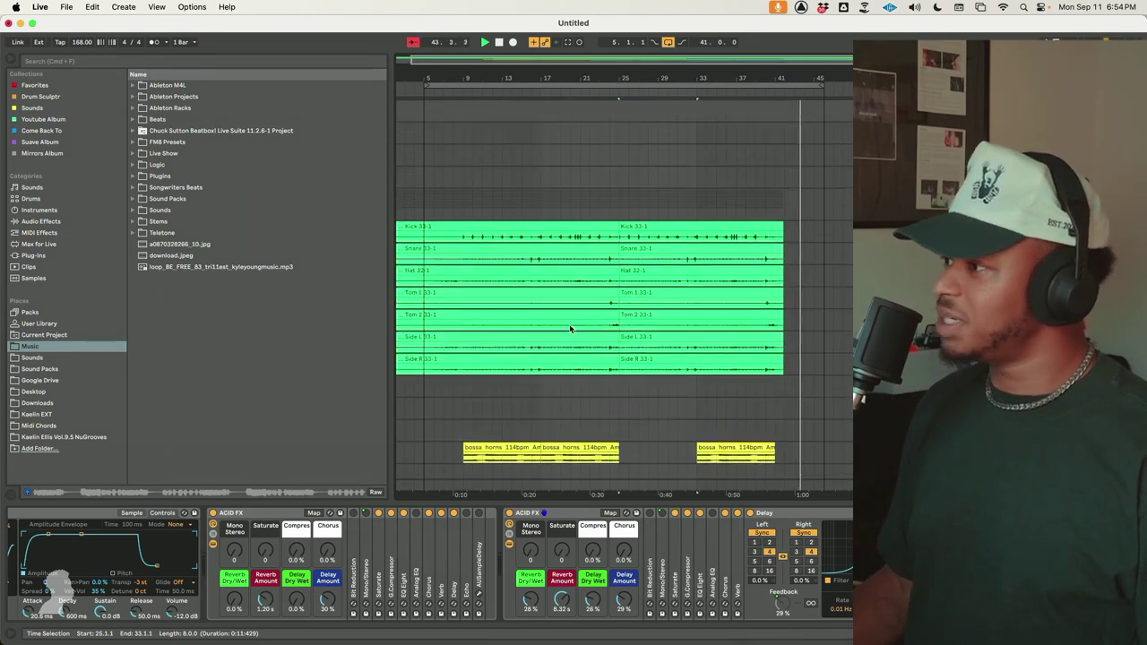
click(482, 85)
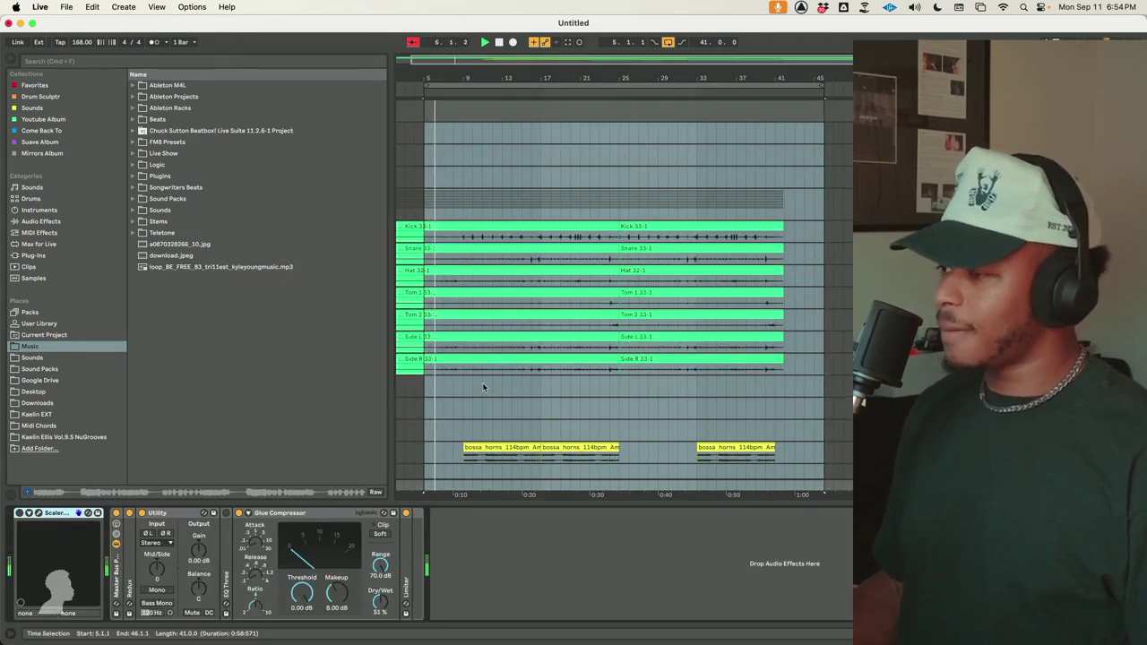
scroll(493, 387, down, 15)
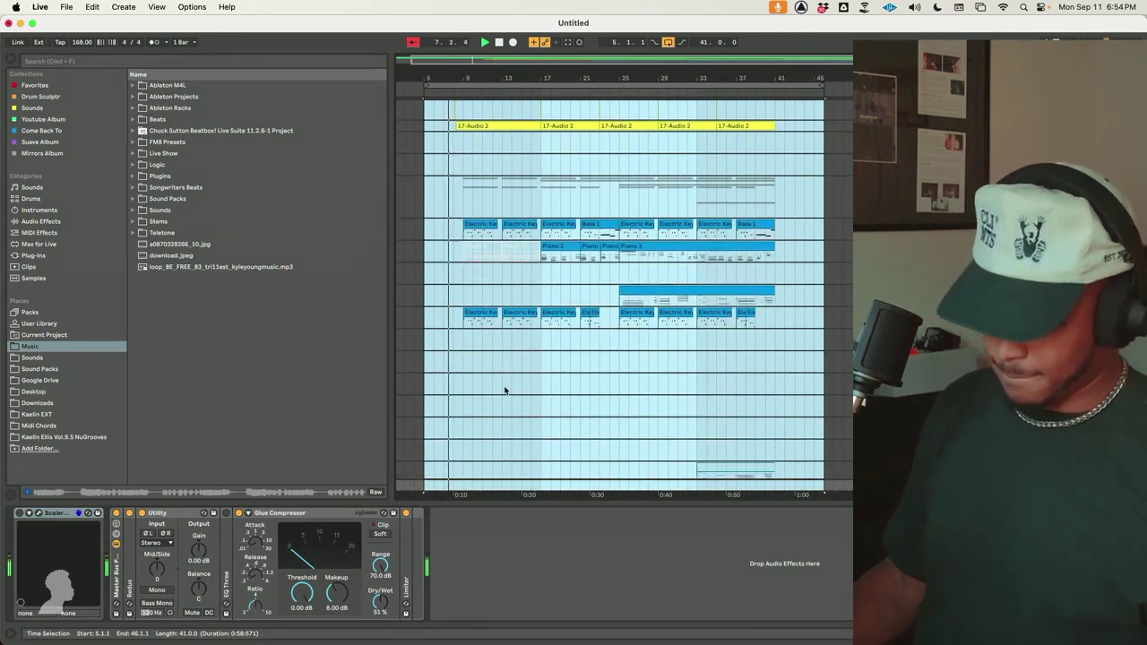
scroll(504, 386, up, 10)
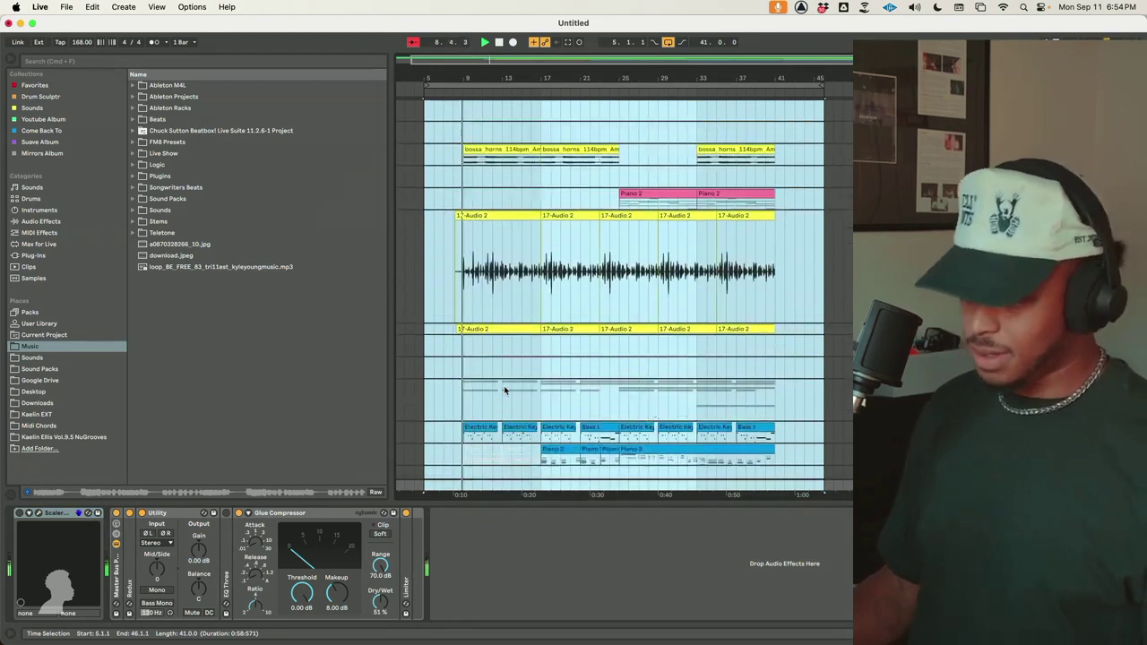
scroll(624, 296, down, 8)
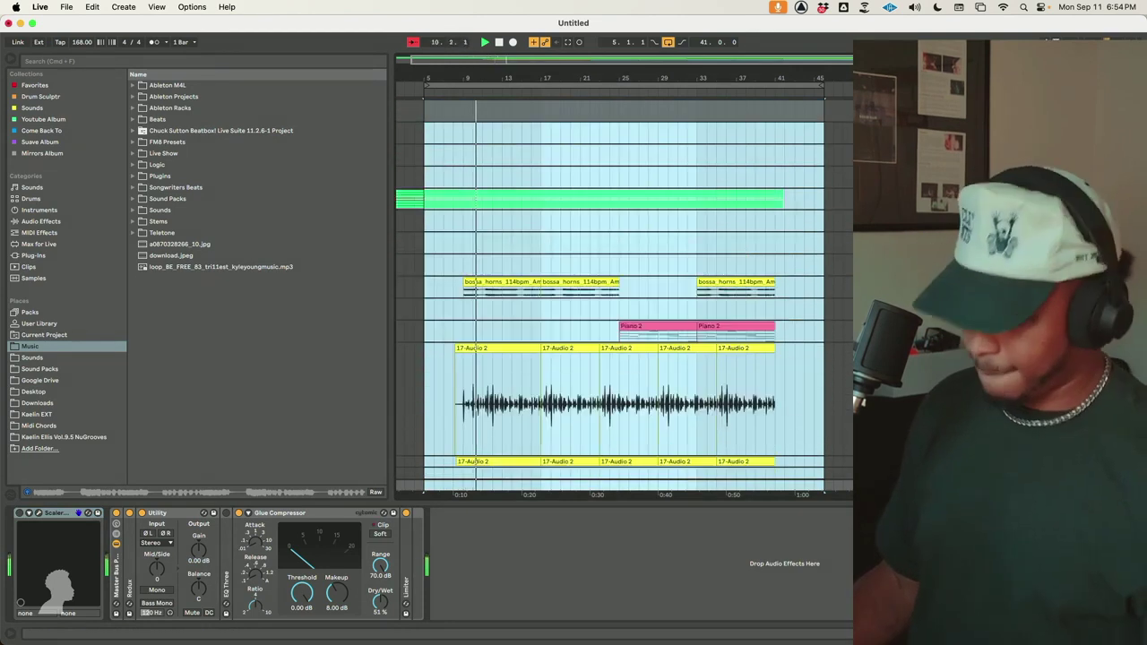
scroll(624, 296, down, 1)
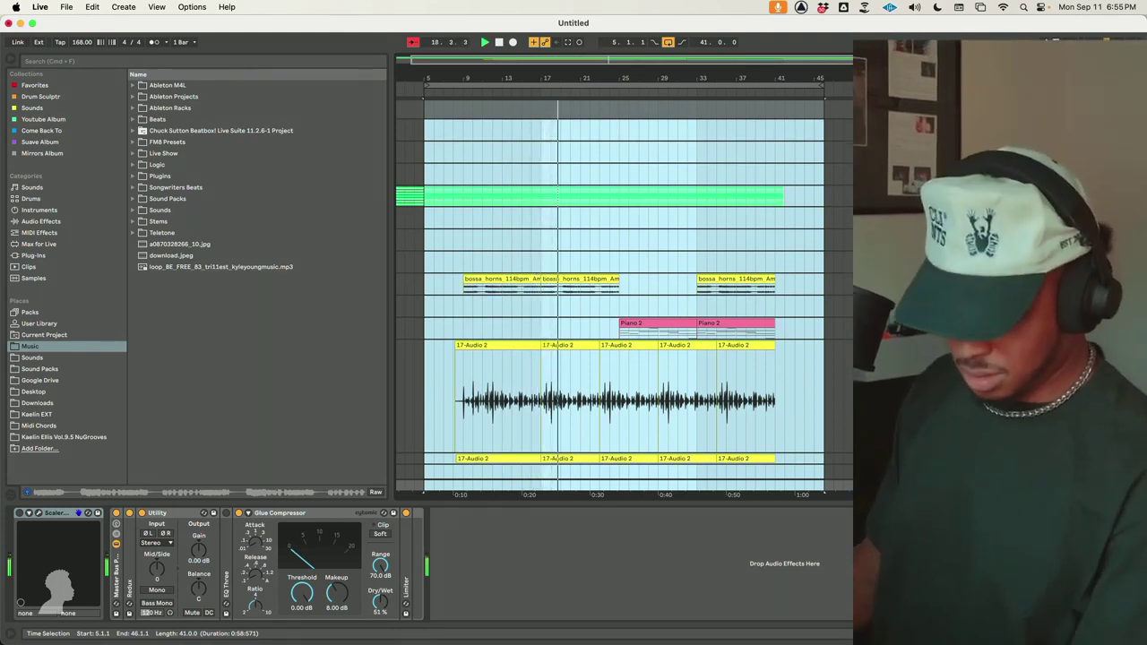
click(66, 7)
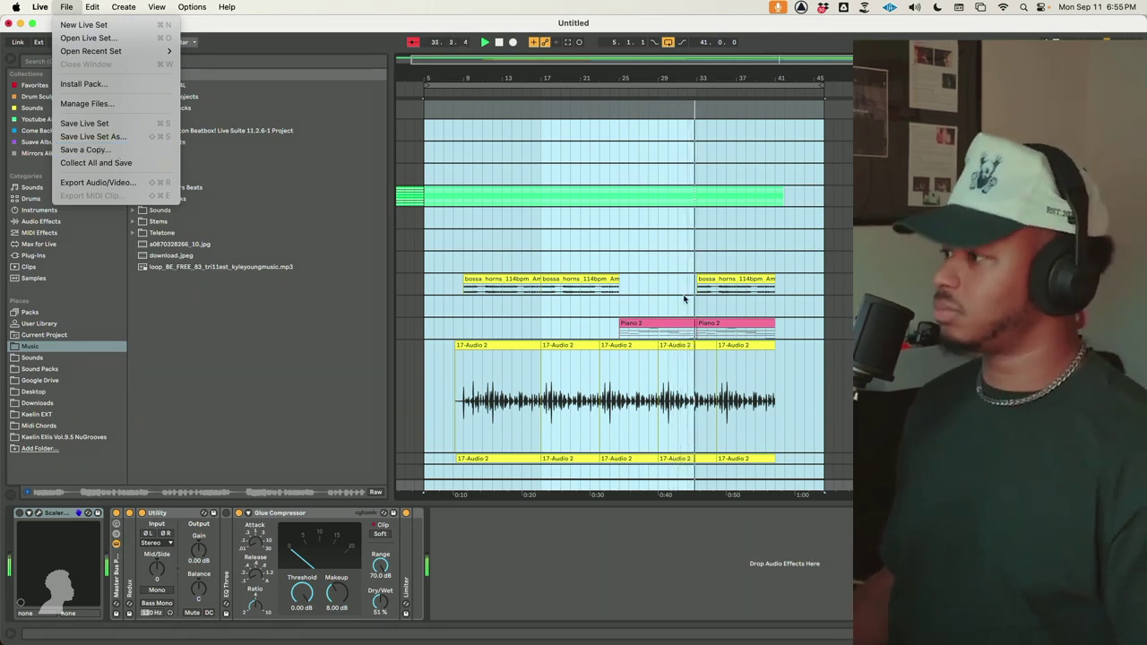
click(690, 385)
Cut bars 31 to 33 out of the audio on both 17-Audio tracks
scroll(689, 376, down, 3)
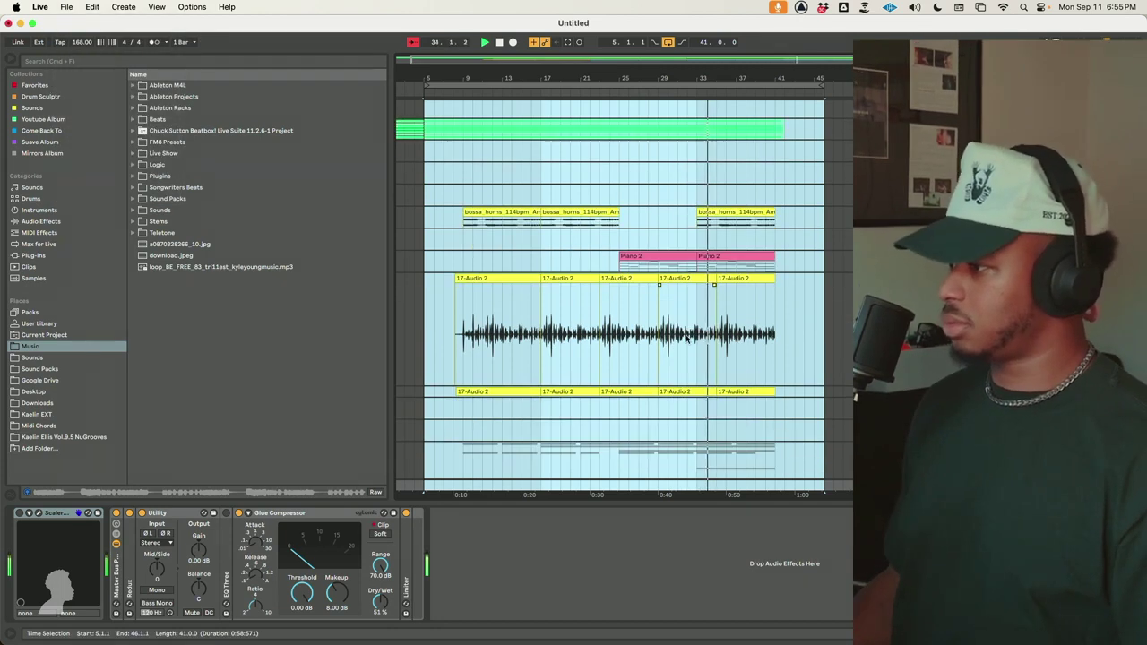
drag(679, 359, 689, 358)
key(super+e)
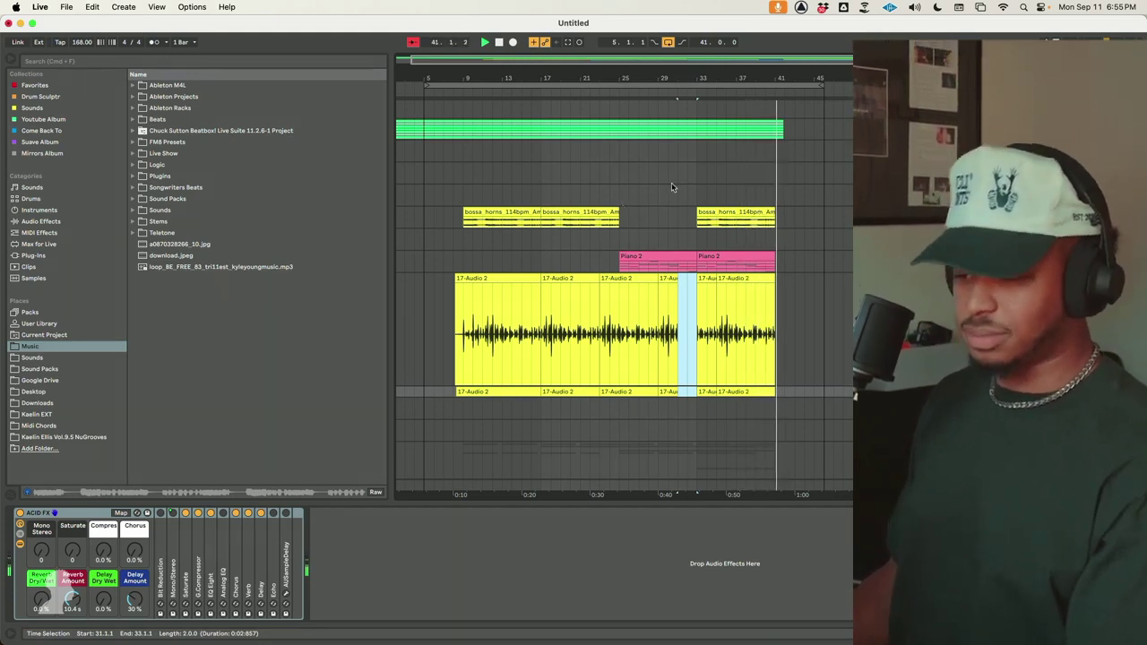
click(17, 7)
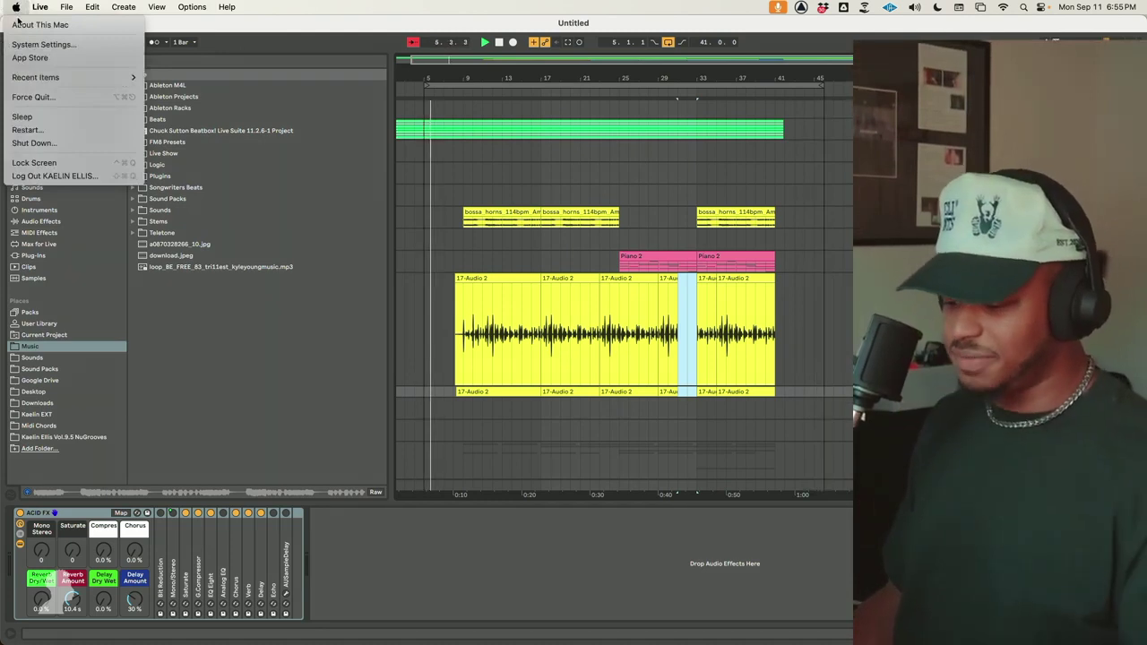
click(579, 276)
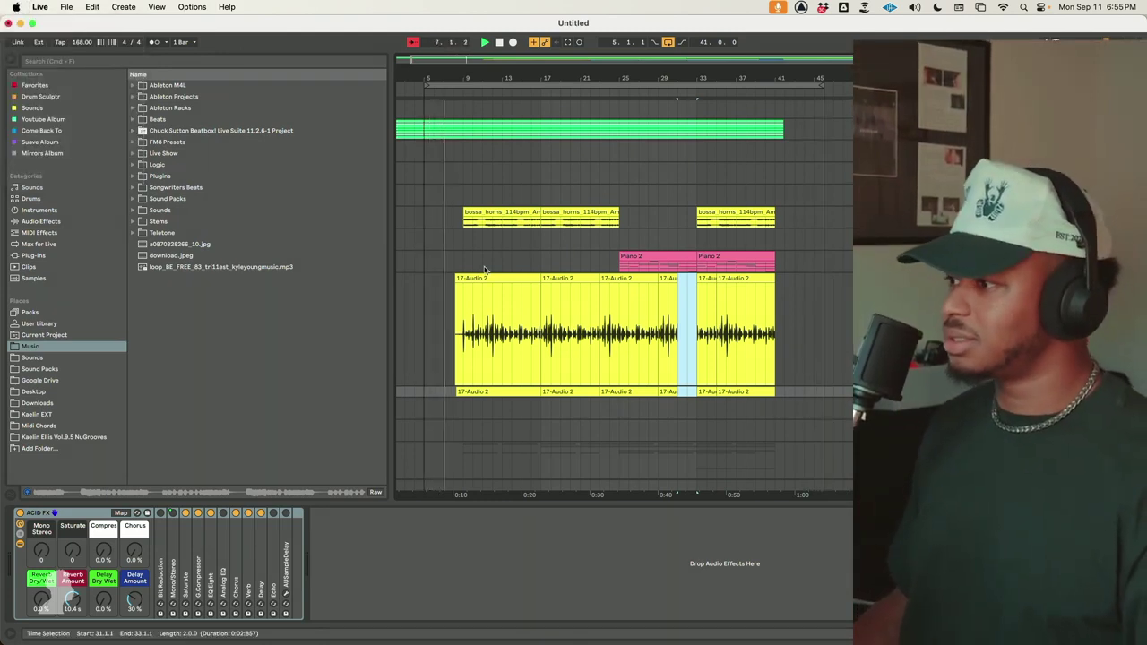
click(483, 265)
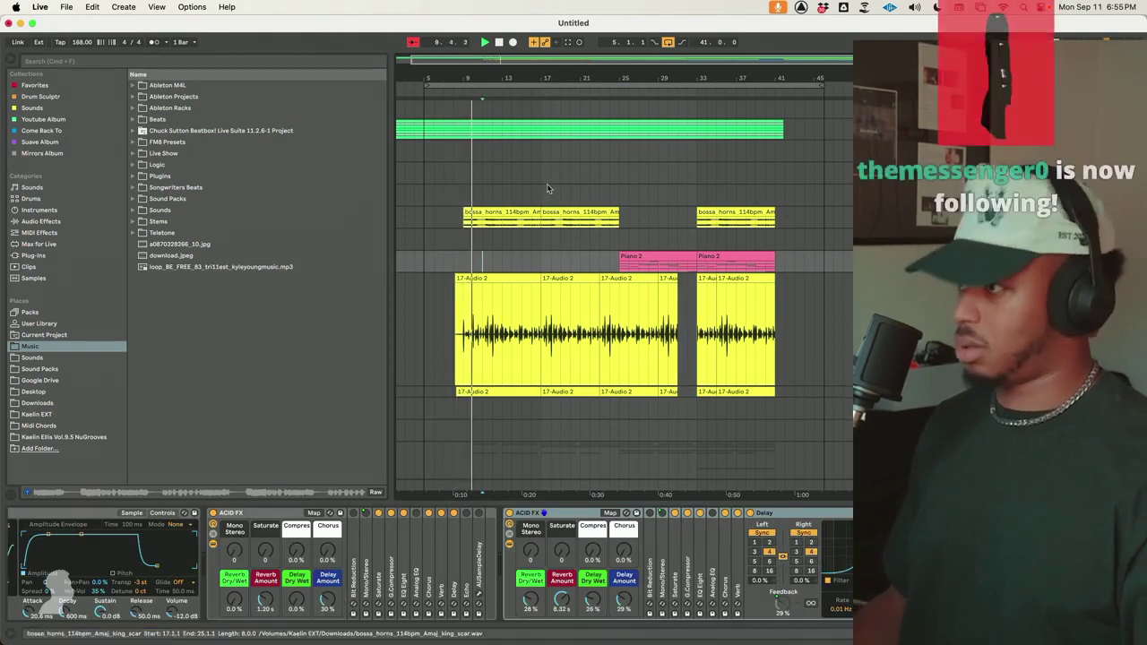
Select the looped bars 5 to 46 and save the Live Set in the 2023 Sept folder as 545 - VooBossaNova Sample w king scarr - 168.00
click(491, 85)
key(super+s)
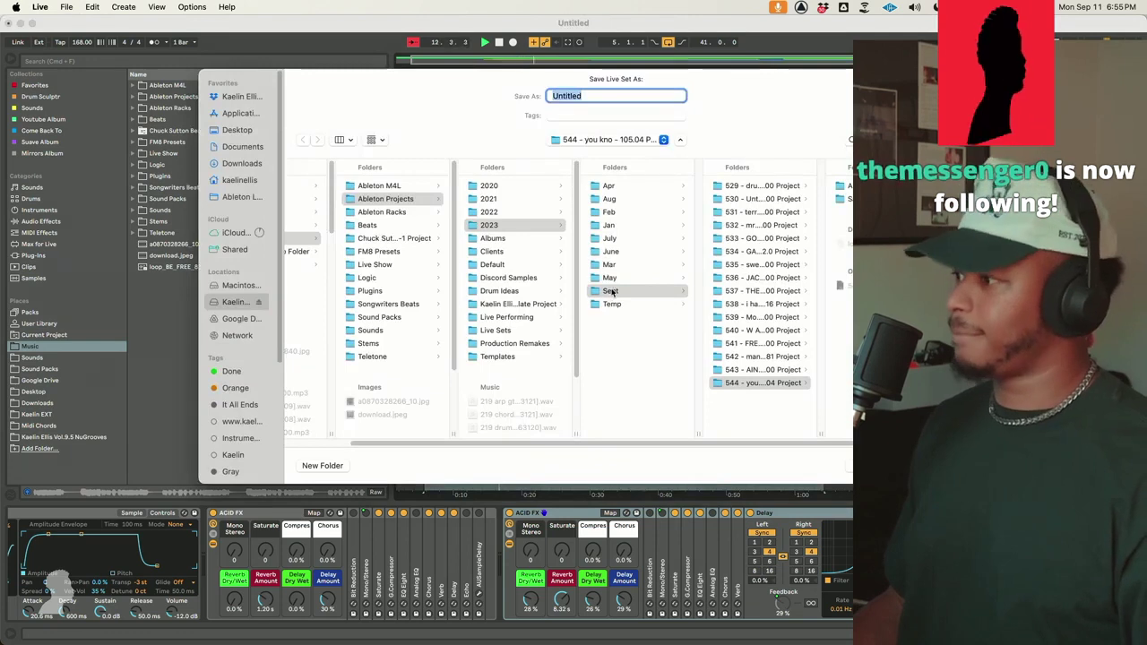
click(610, 291)
double_click(584, 95)
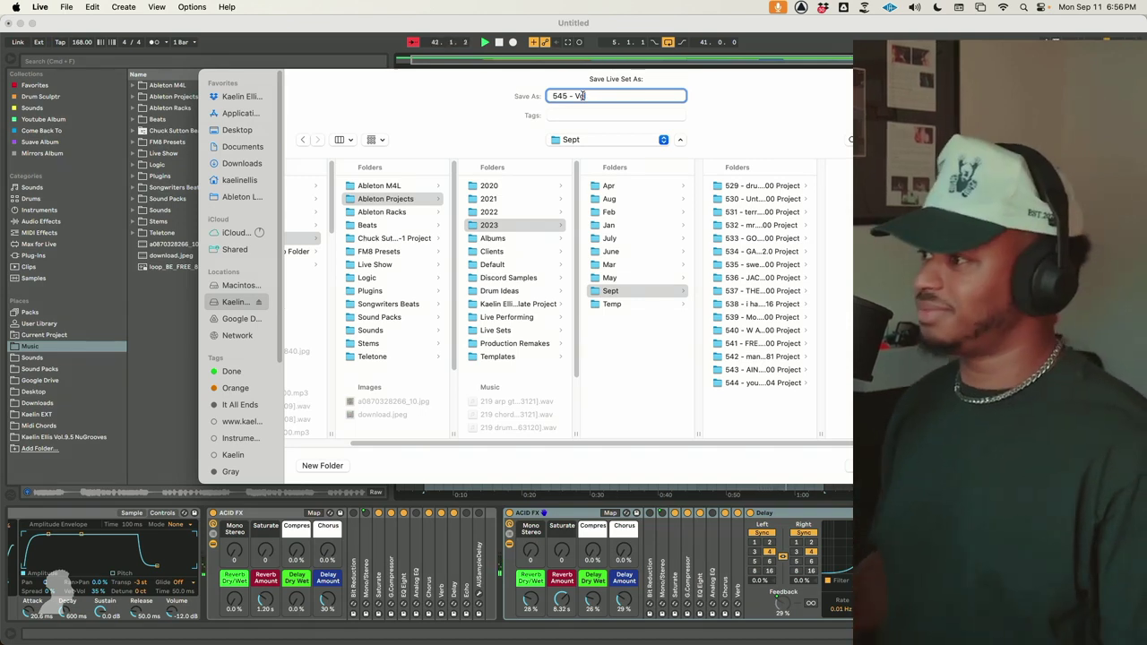
text(odoo But In B)
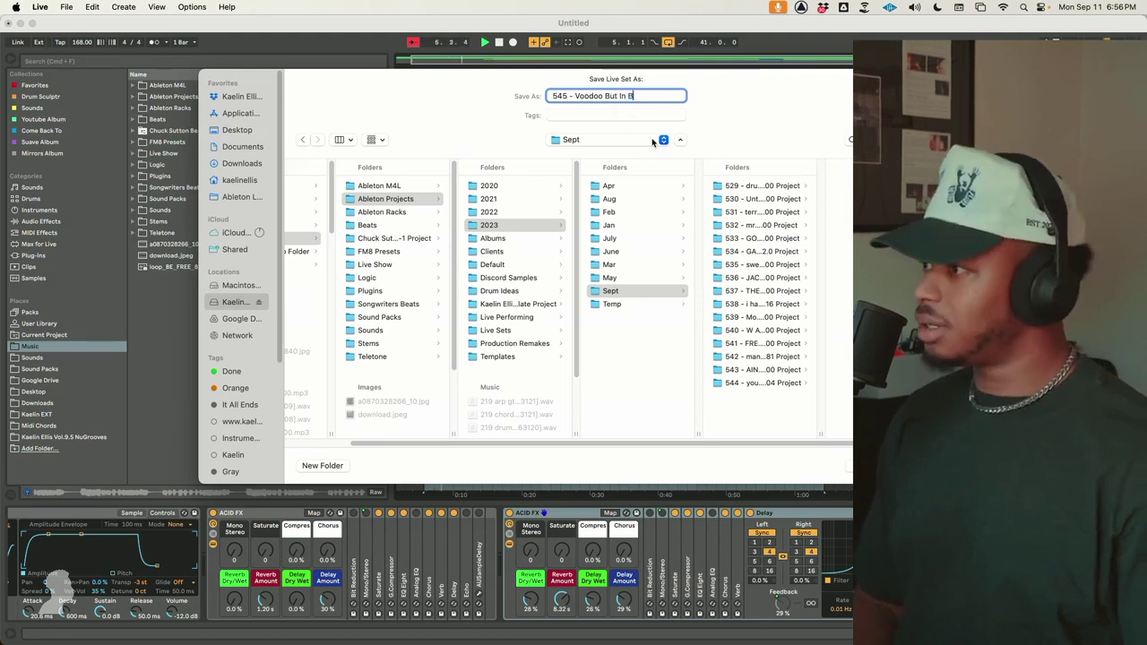
text(-)
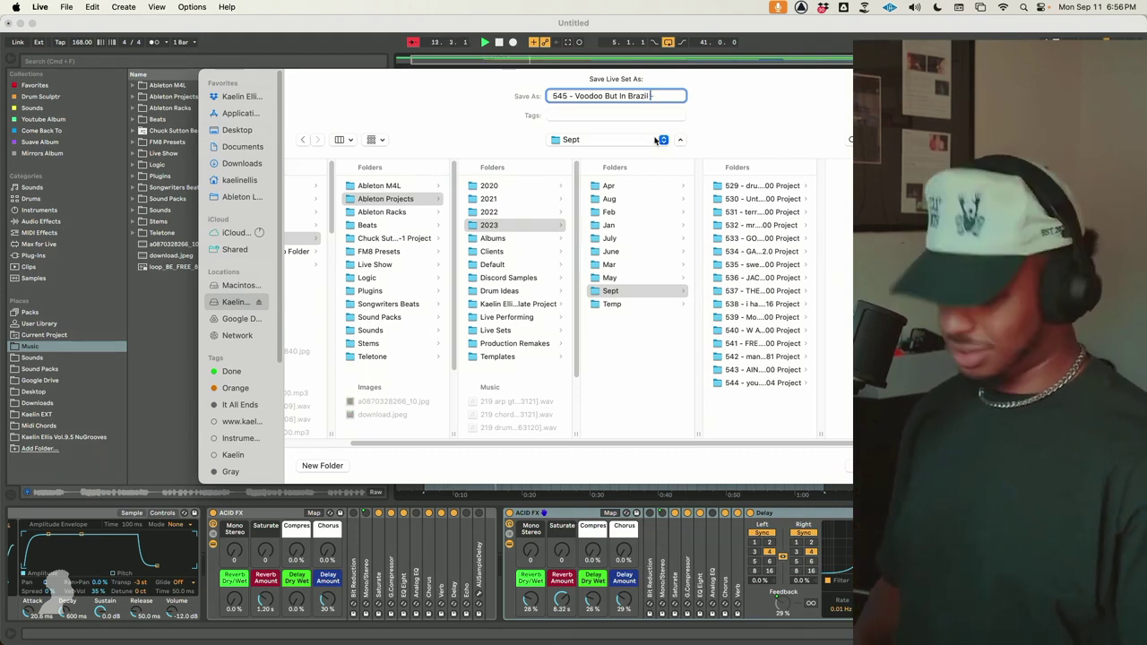
key(BackSpace)
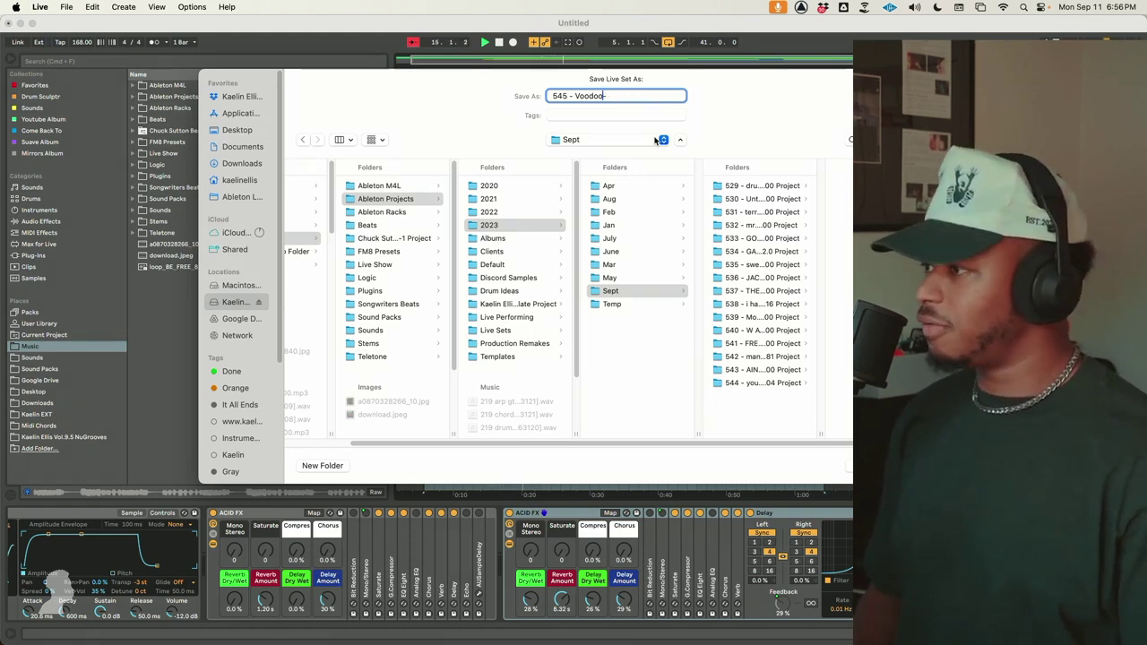
text(ssaNova Sample w king scarr - 168)
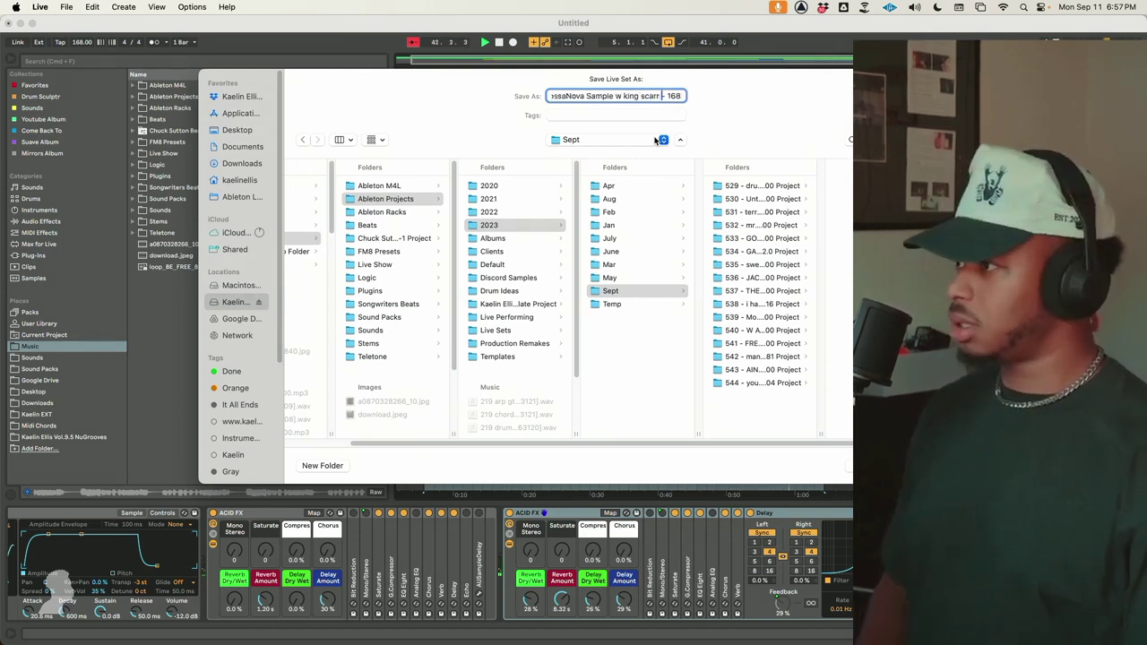
key(Return)
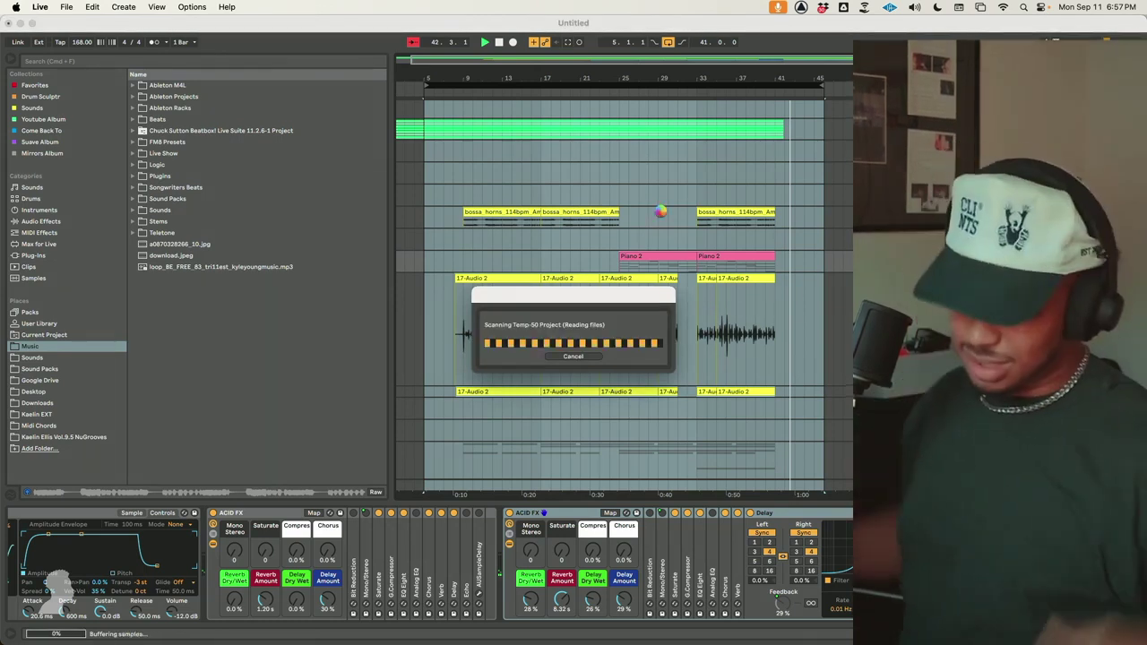
Play back the saved set, examine its tracks from the horns down to the lowest ones, and reselect the looped section
key(space)
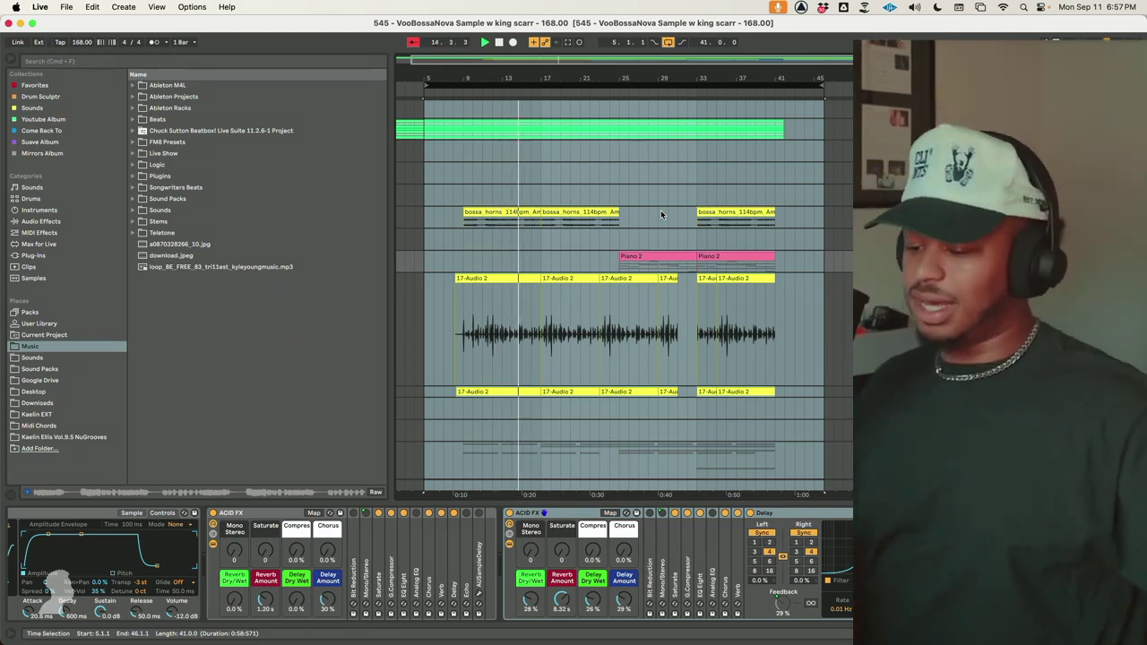
scroll(661, 210, down, 3)
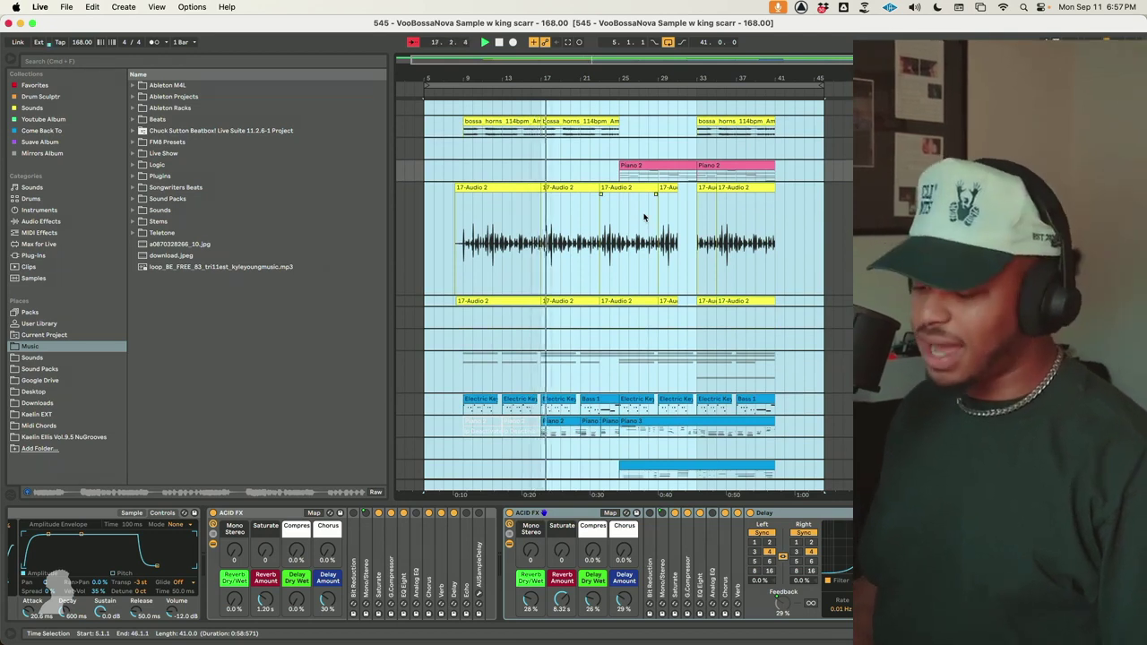
scroll(568, 111, down, 1)
scroll(625, 296, down, 8)
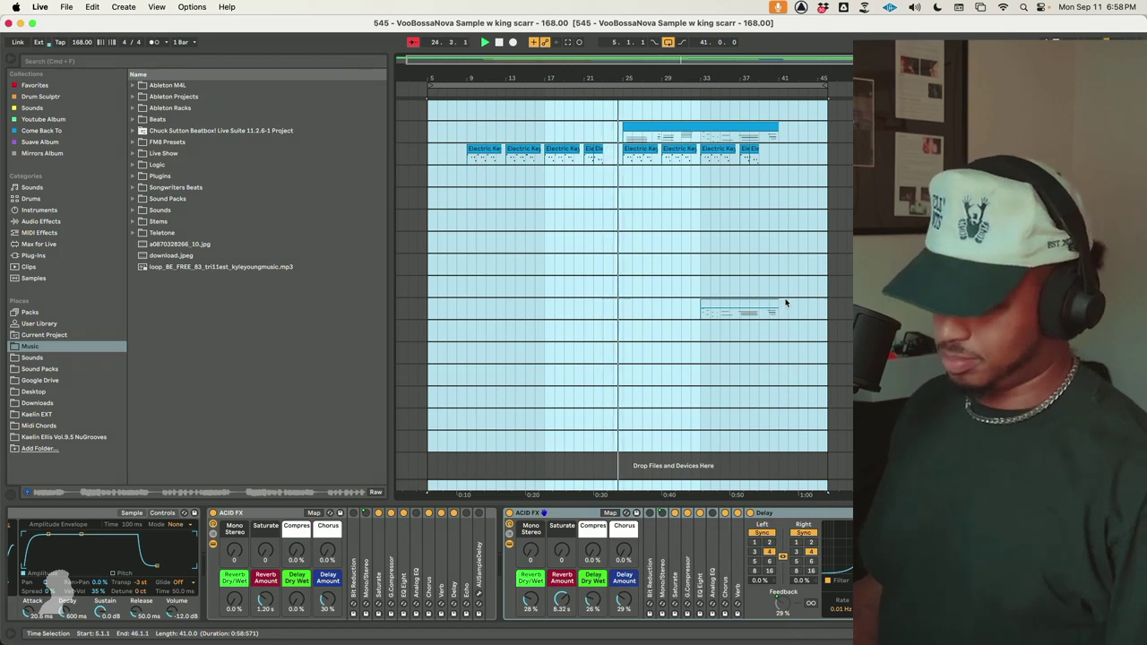
scroll(785, 303, up, 8)
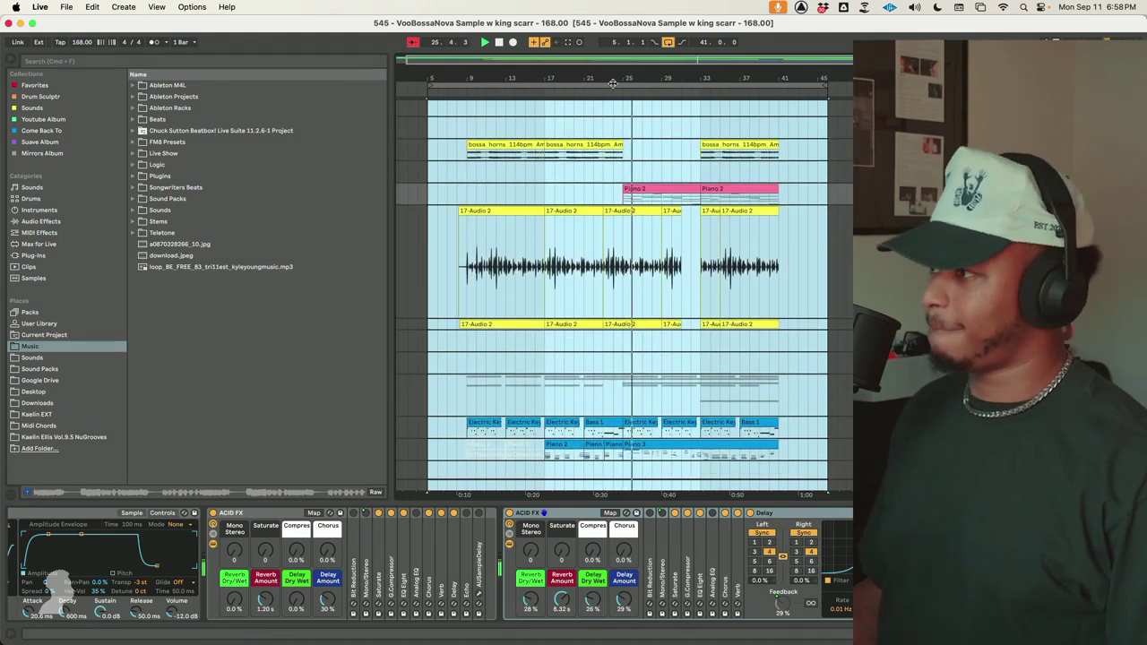
click(613, 85)
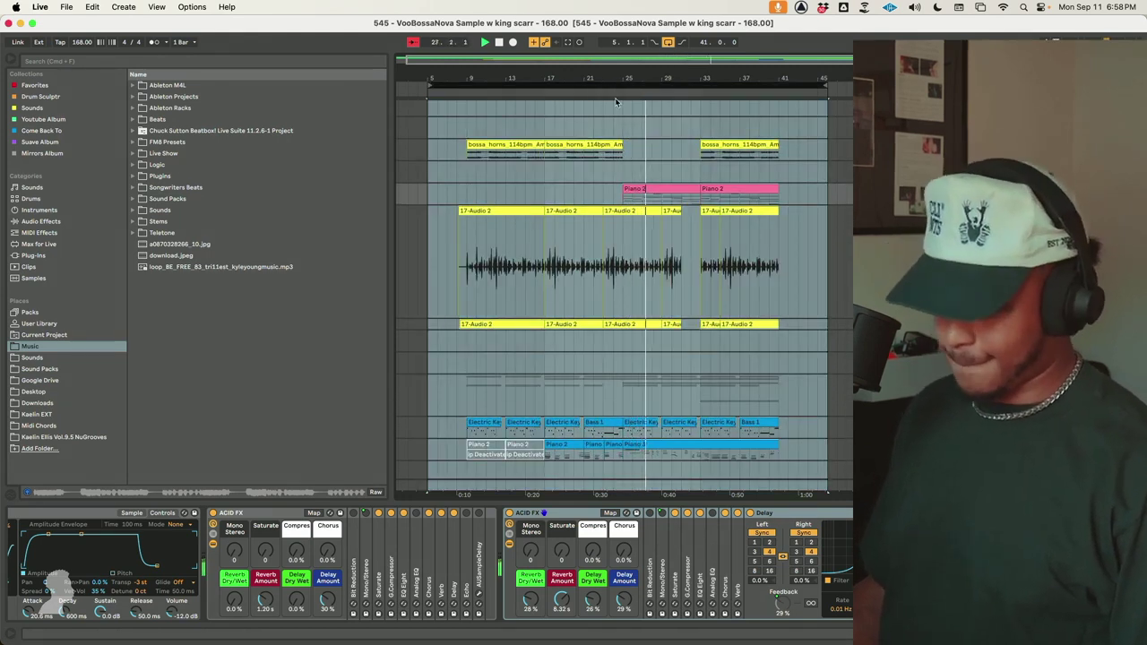